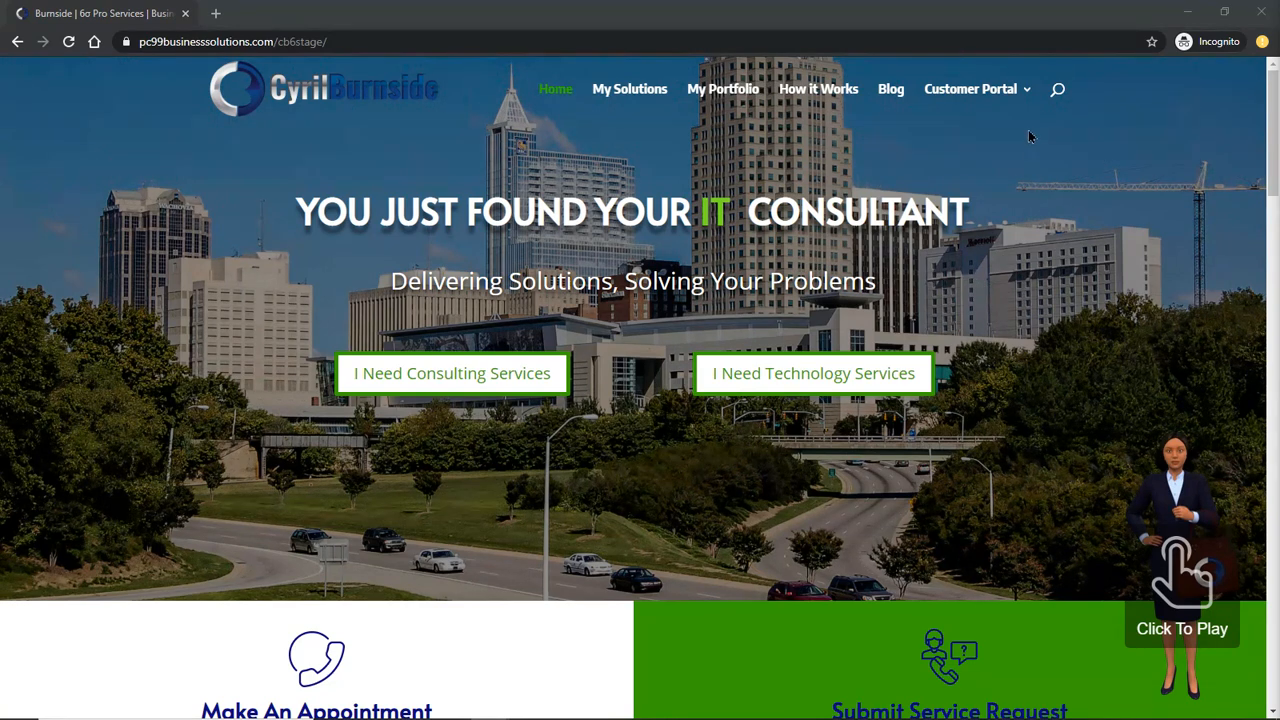
# Browse the homepage, return to the top, and go to Customer Portal > Support
pyautogui.moveTo(990, 115)
pyautogui.scroll(-3, 1032, 325)
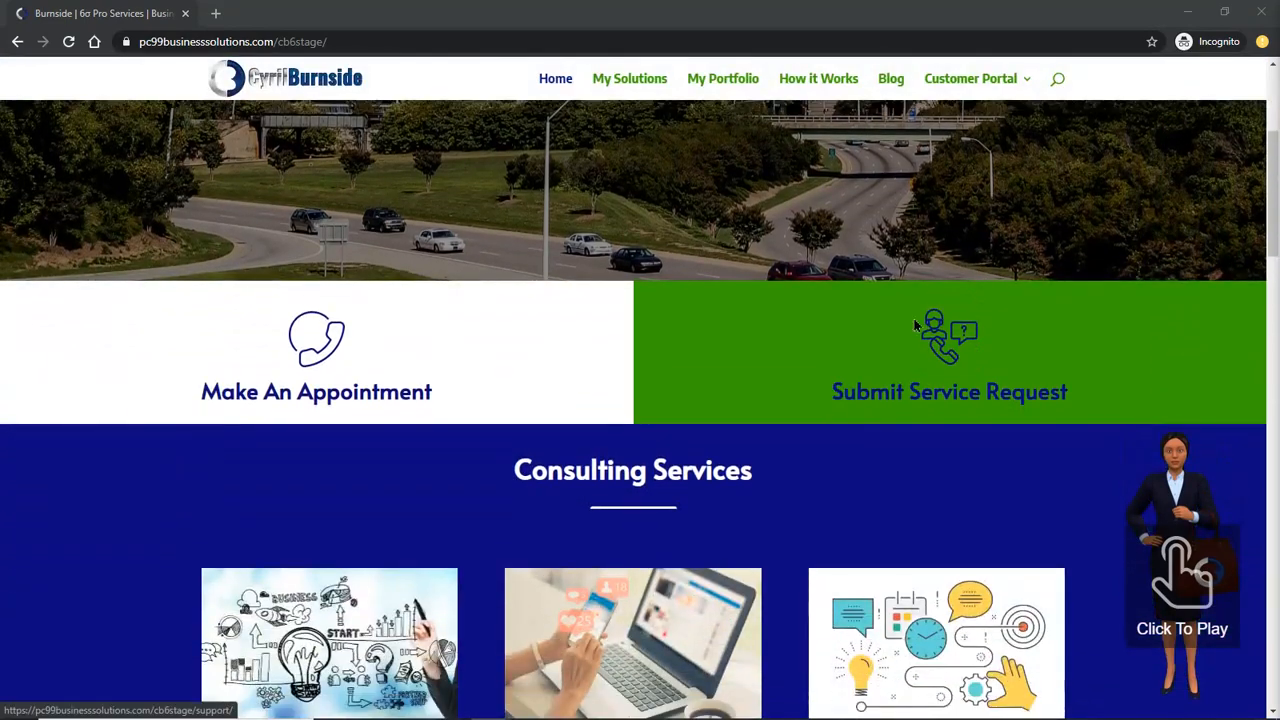
pyautogui.scroll(-10, 797, 443)
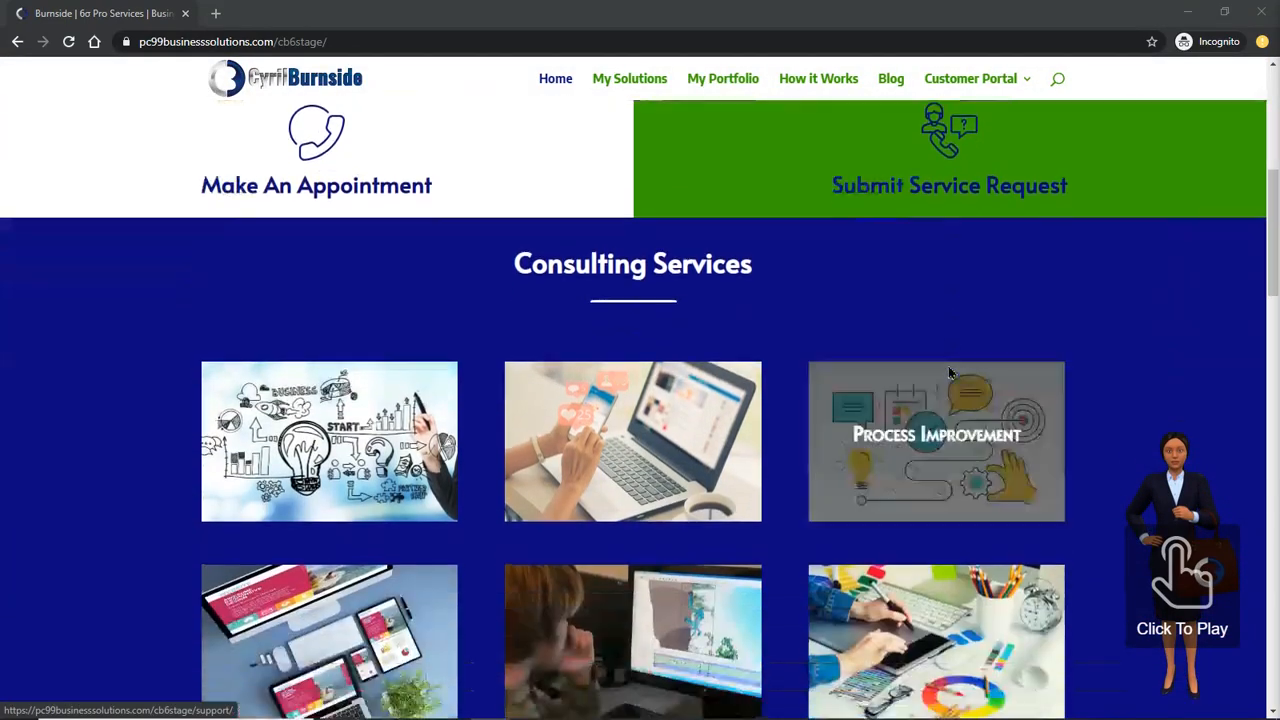
pyautogui.scroll(-9, 787, 437)
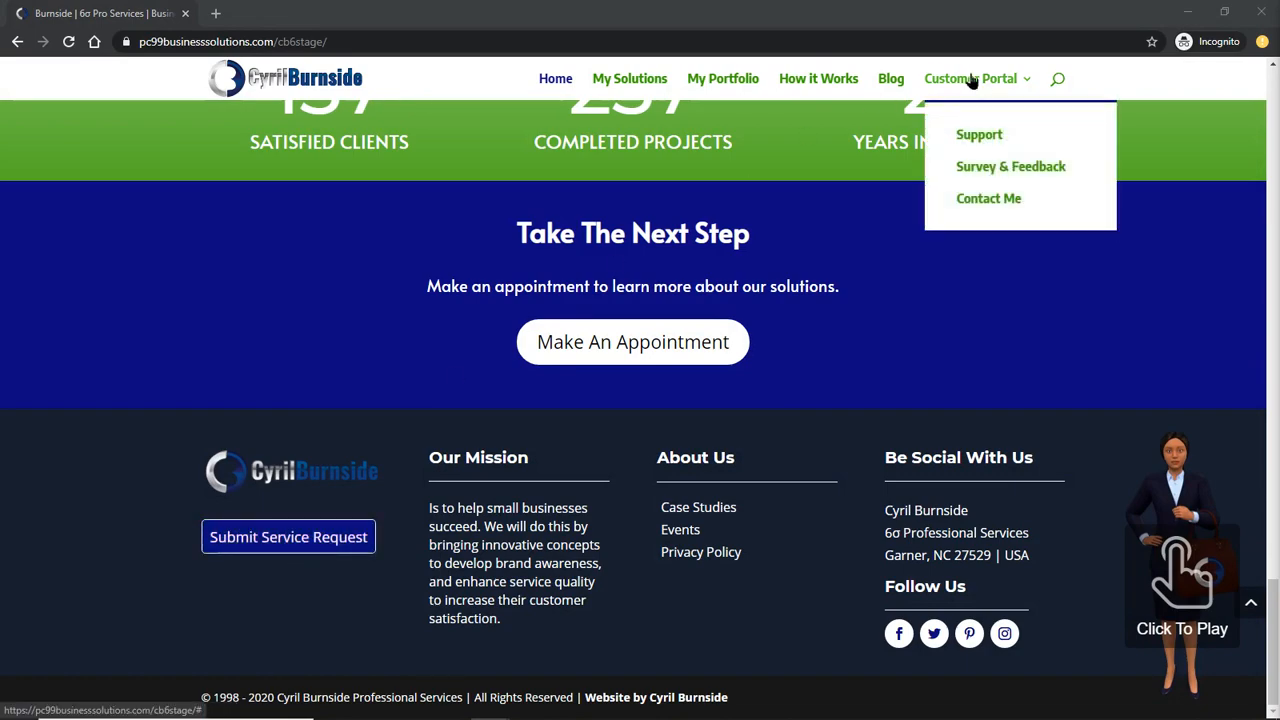
pyautogui.click(1251, 605)
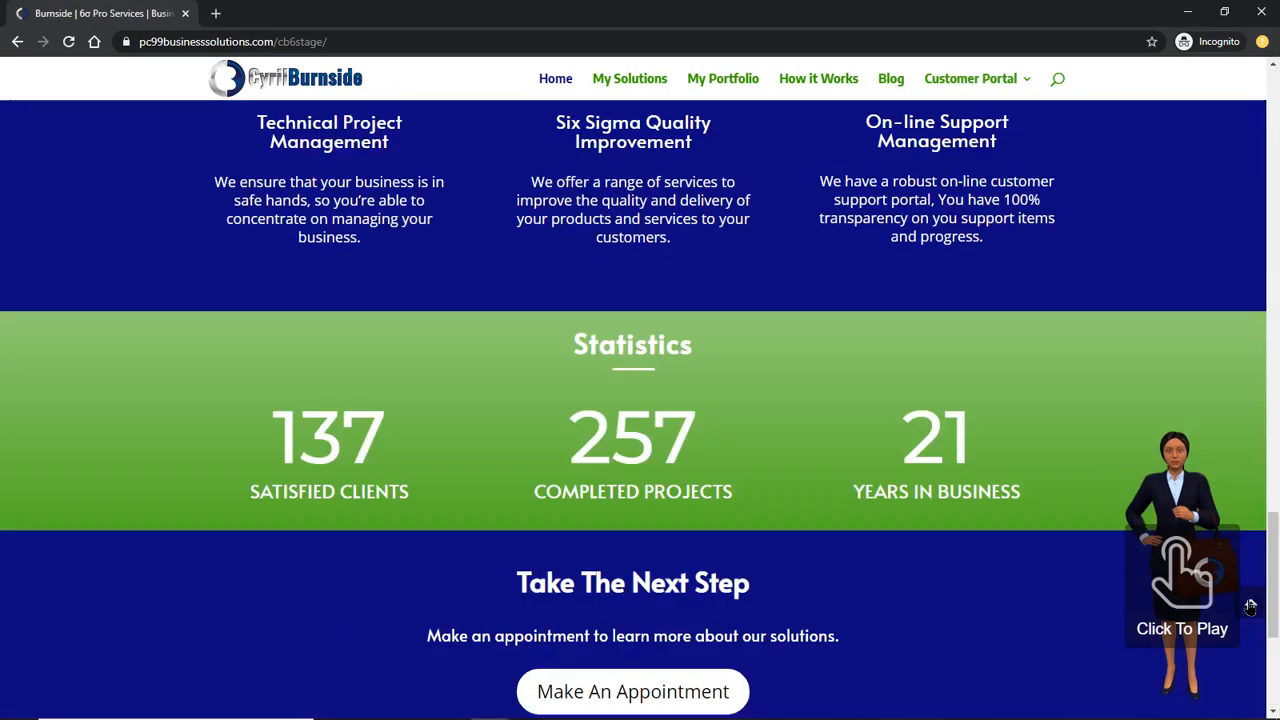
pyautogui.moveTo(975, 95)
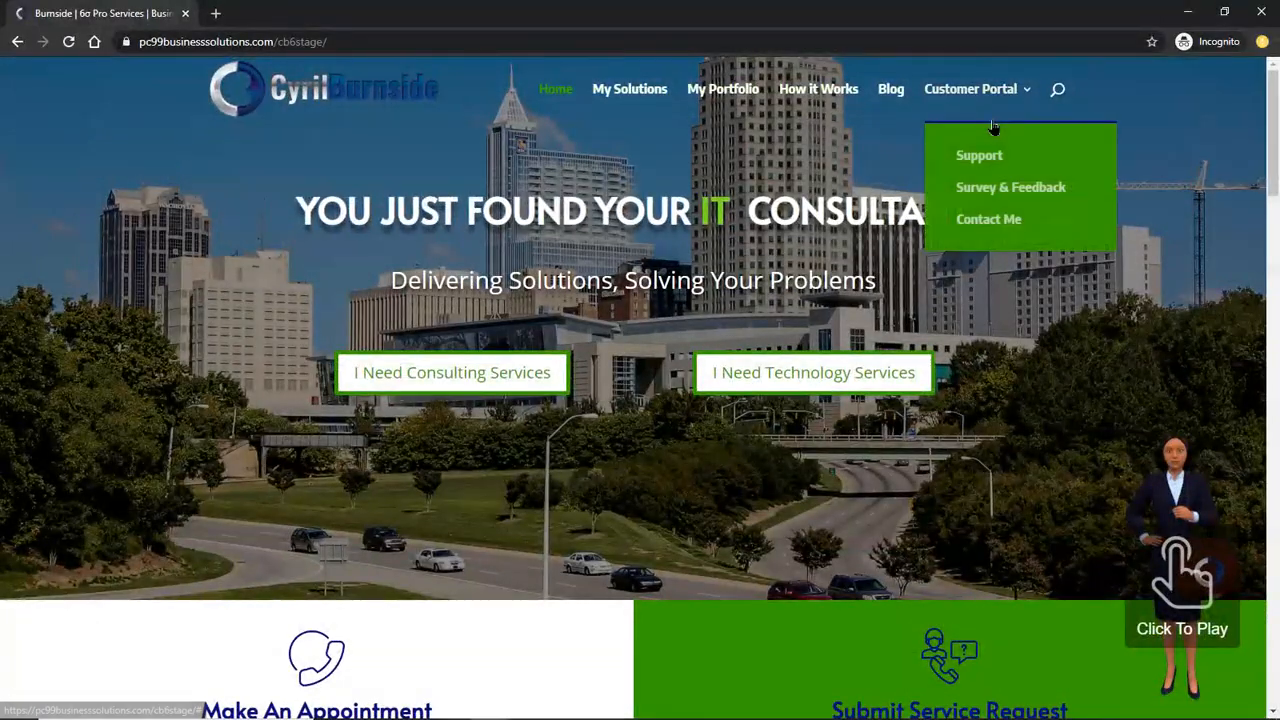
pyautogui.click(977, 155)
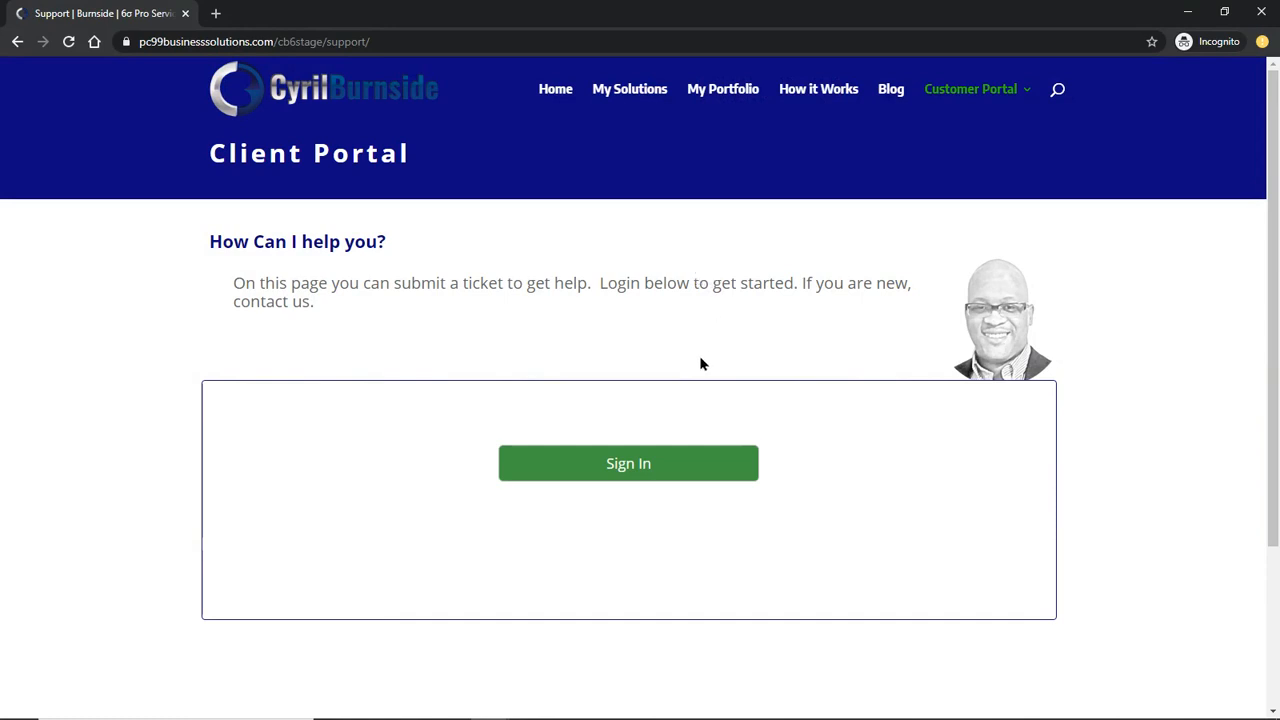
# Sign in to the portal with the customer's username and password
pyautogui.click(698, 469)
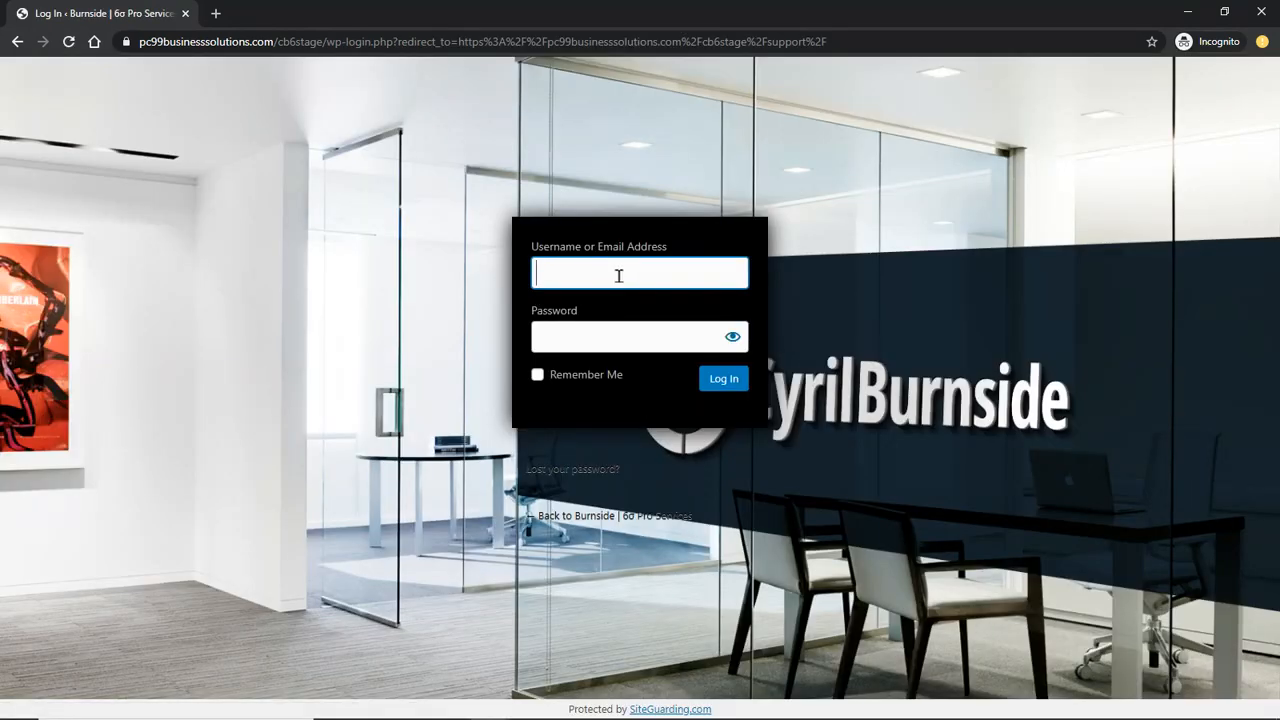
pyautogui.write('testcb')
pyautogui.press('Tab')
pyautogui.write('testcb')
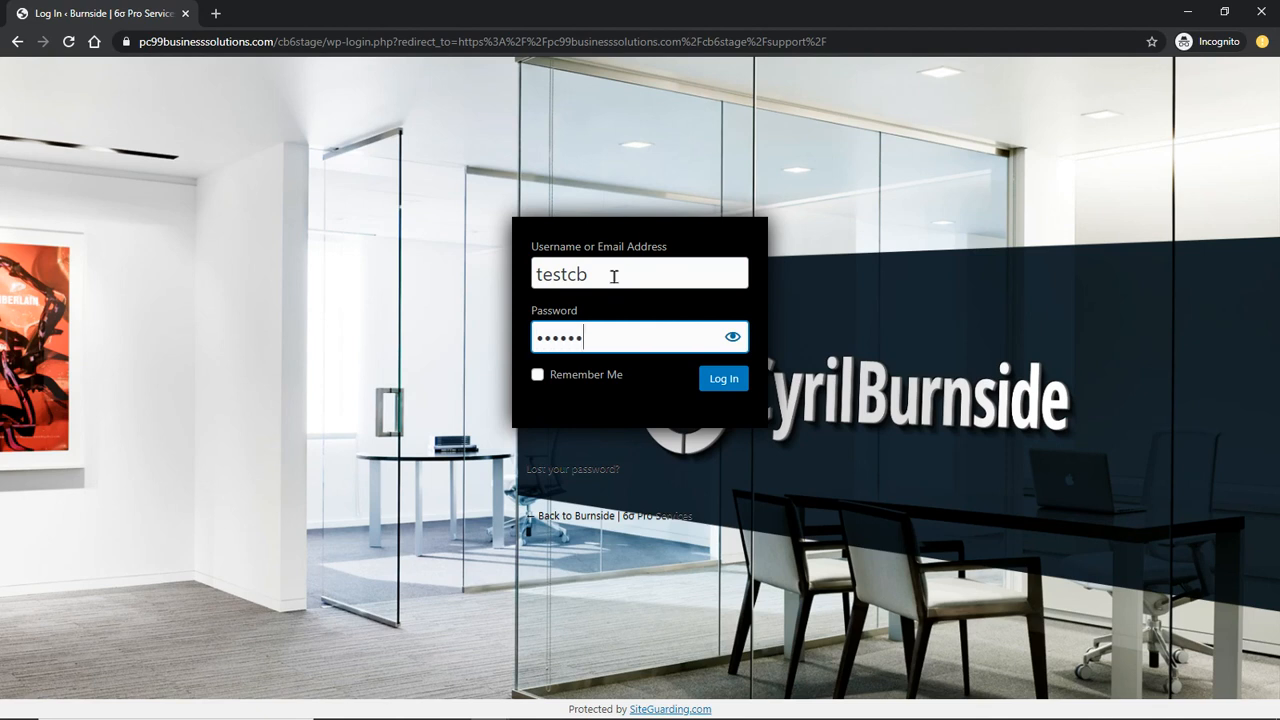
pyautogui.write('123')
pyautogui.click(730, 382)
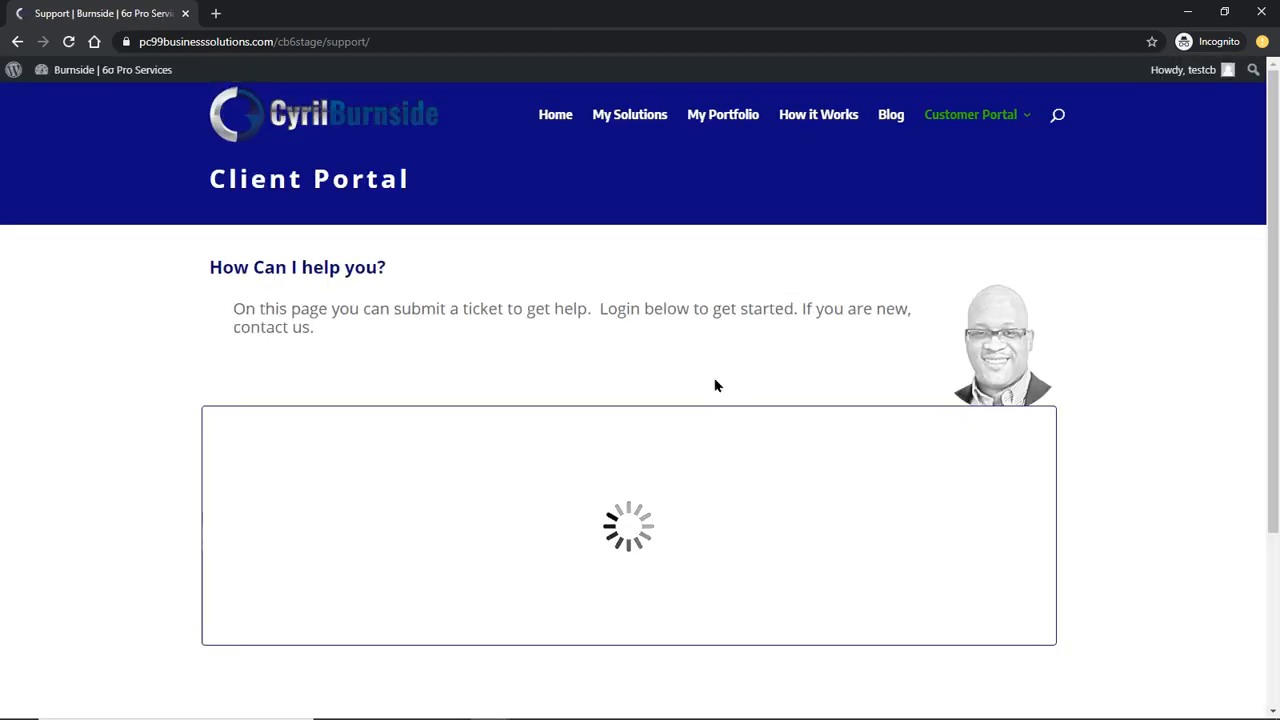
# Scroll through the loaded ticket table to view all 14 tickets, IDs 1 to 113
pyautogui.scroll(-2, 786, 366)
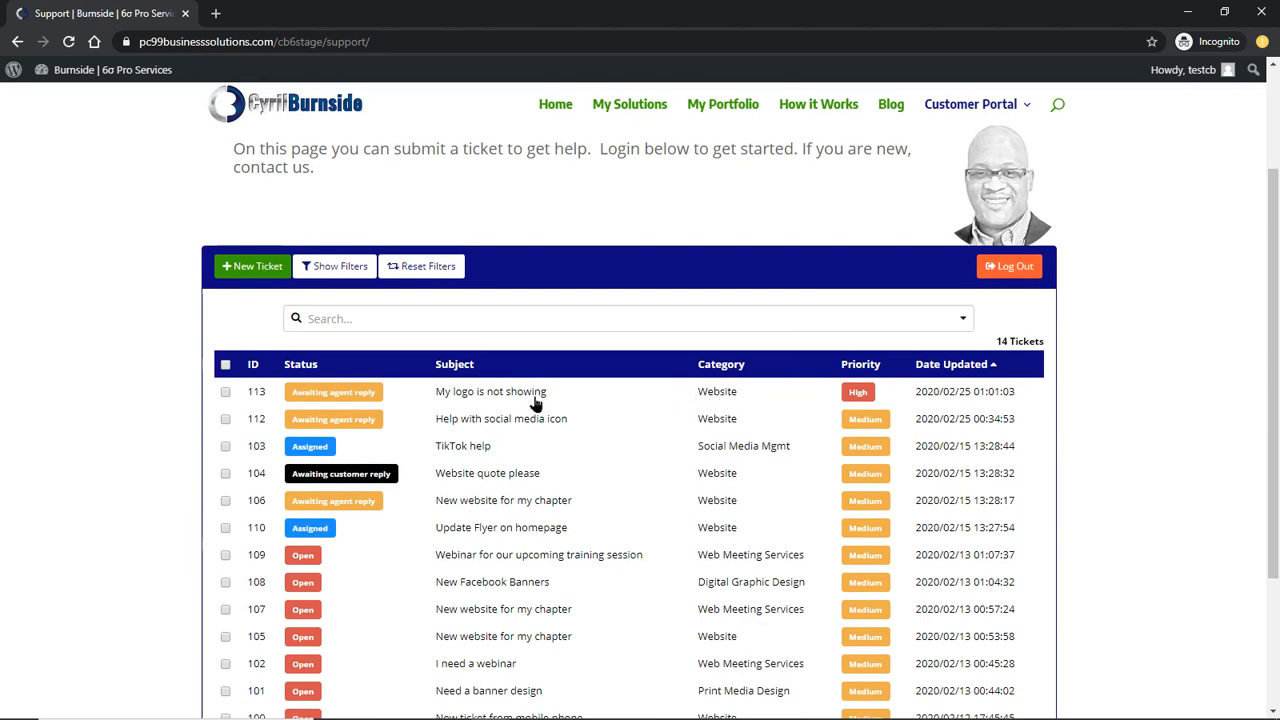
pyautogui.scroll(-2, 558, 430)
pyautogui.scroll(-1, 450, 450)
pyautogui.scroll(2, 370, 475)
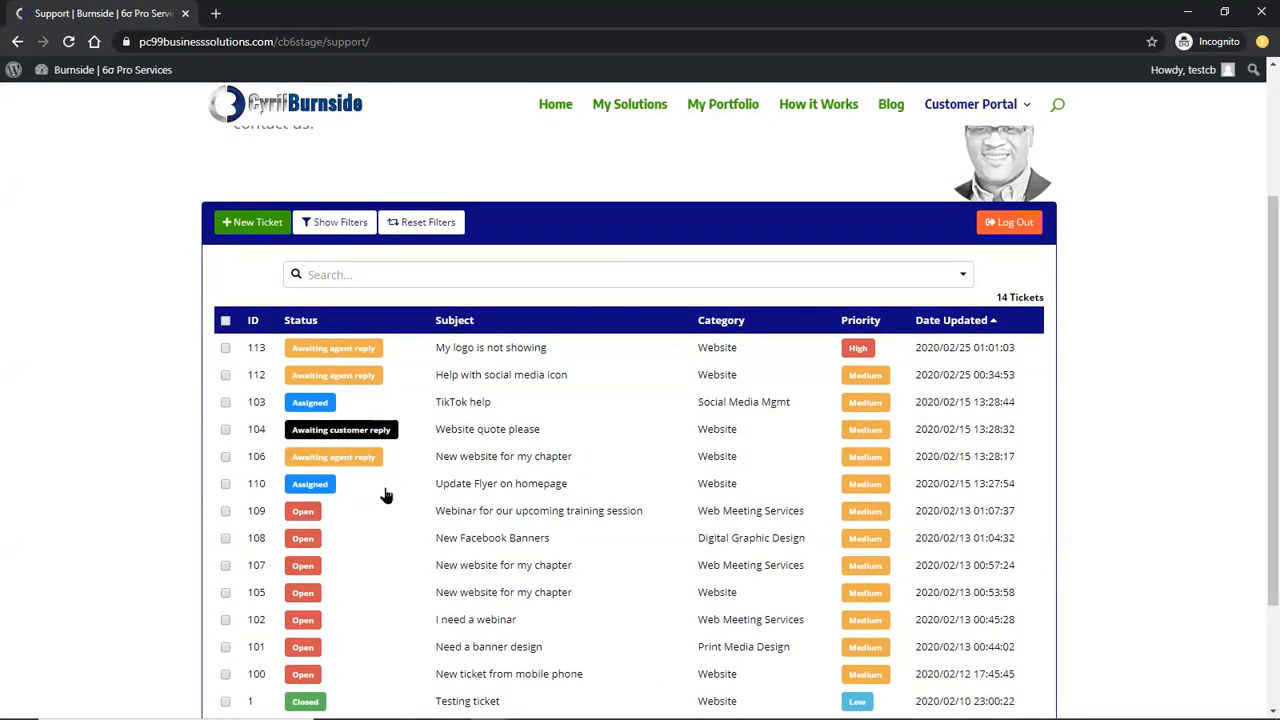
pyautogui.scroll(-1, 385, 497)
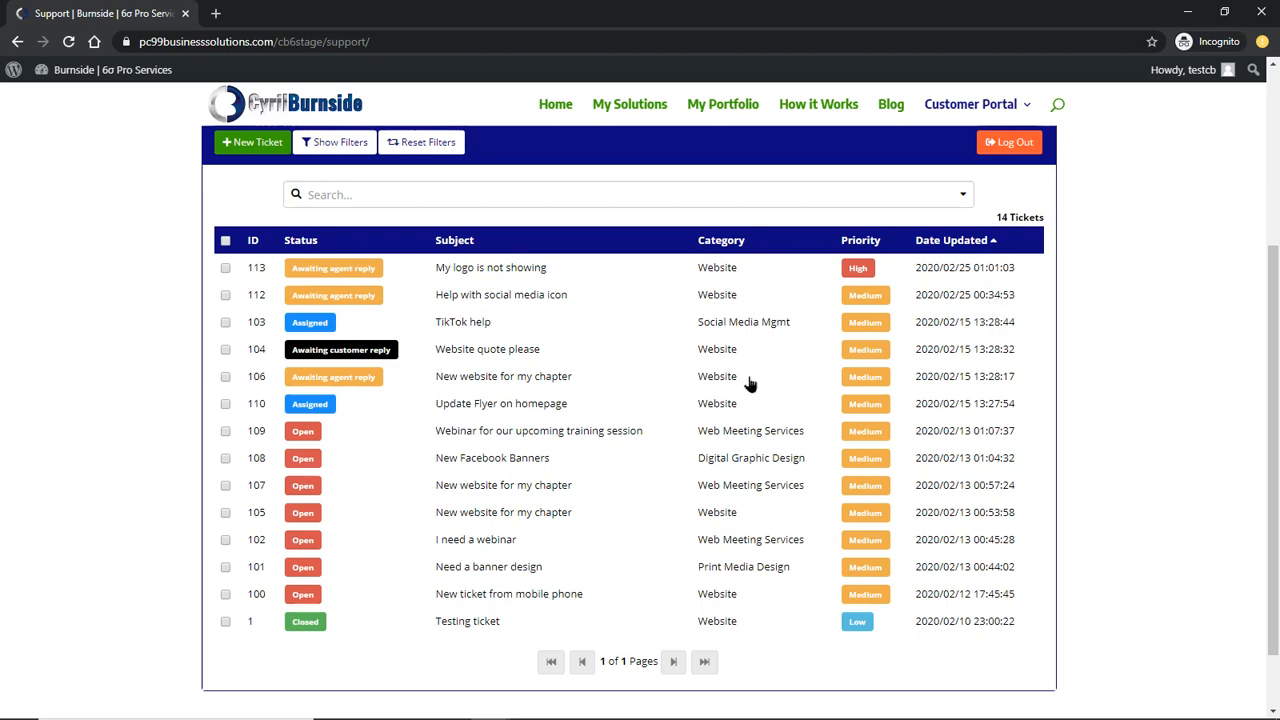
pyautogui.scroll(1, 520, 410)
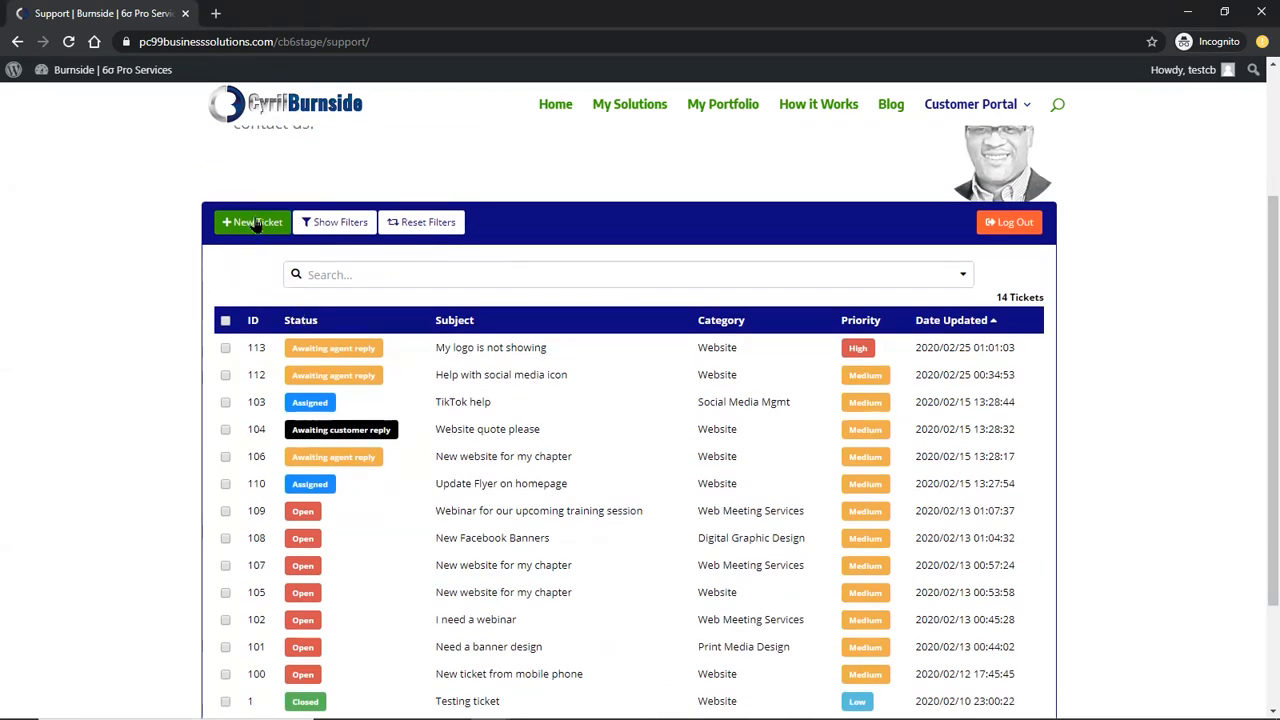
pyautogui.click(312, 224)
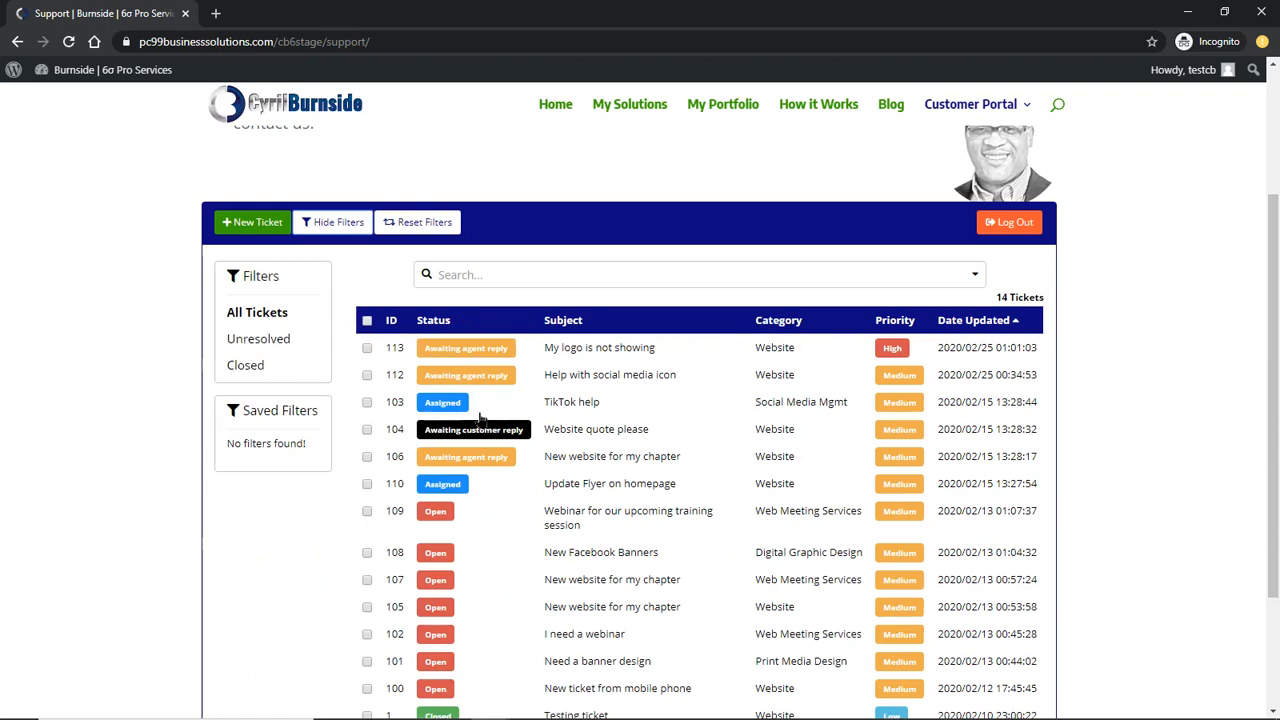
pyautogui.click(415, 226)
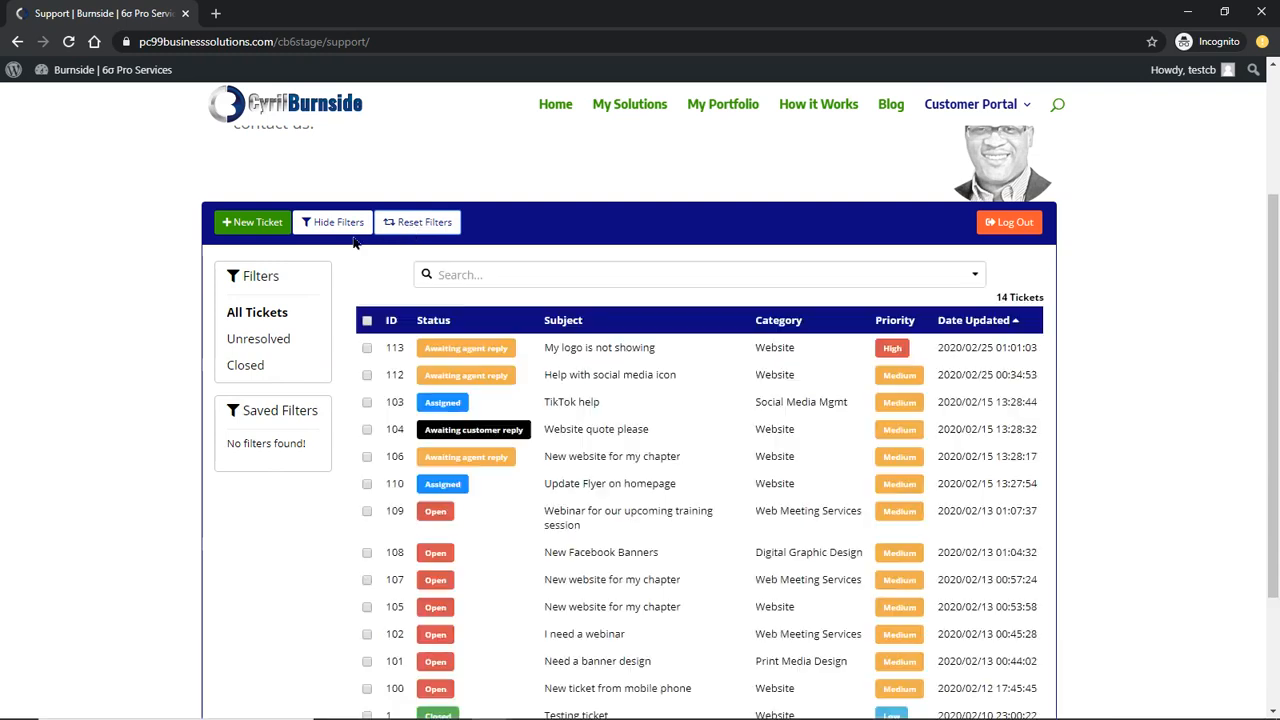
pyautogui.click(333, 224)
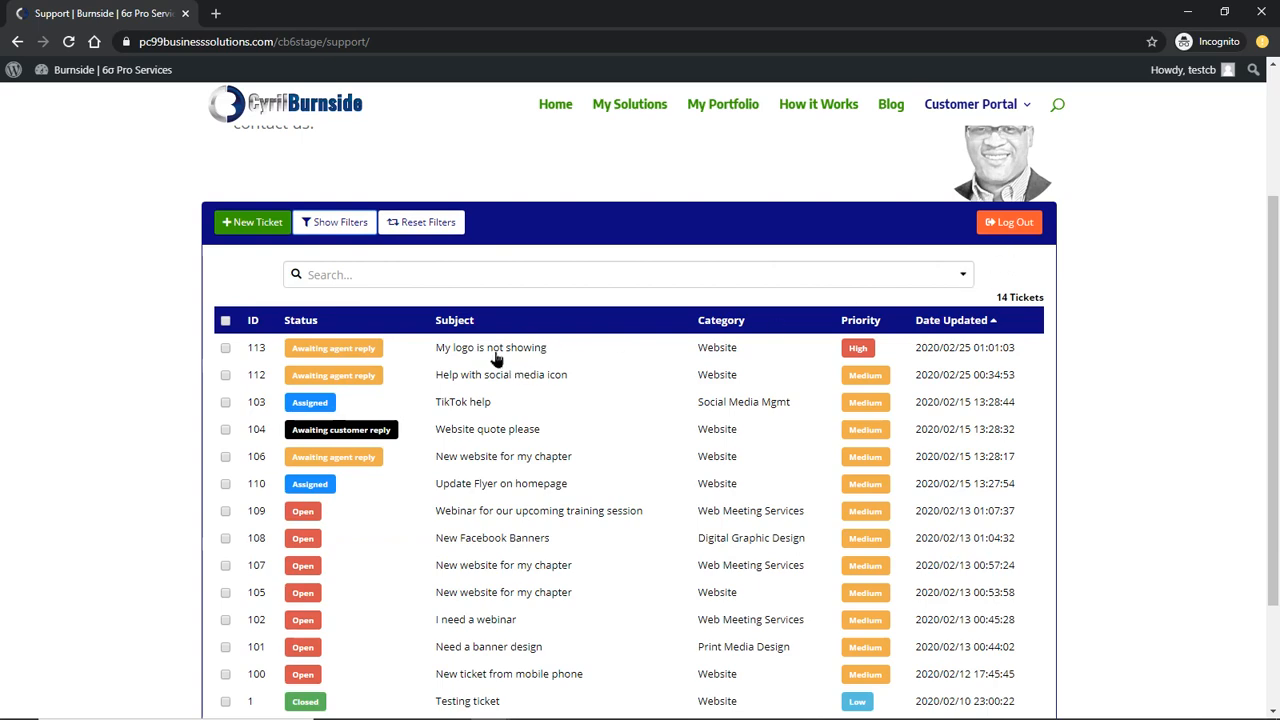
pyautogui.scroll(-1, 497, 365)
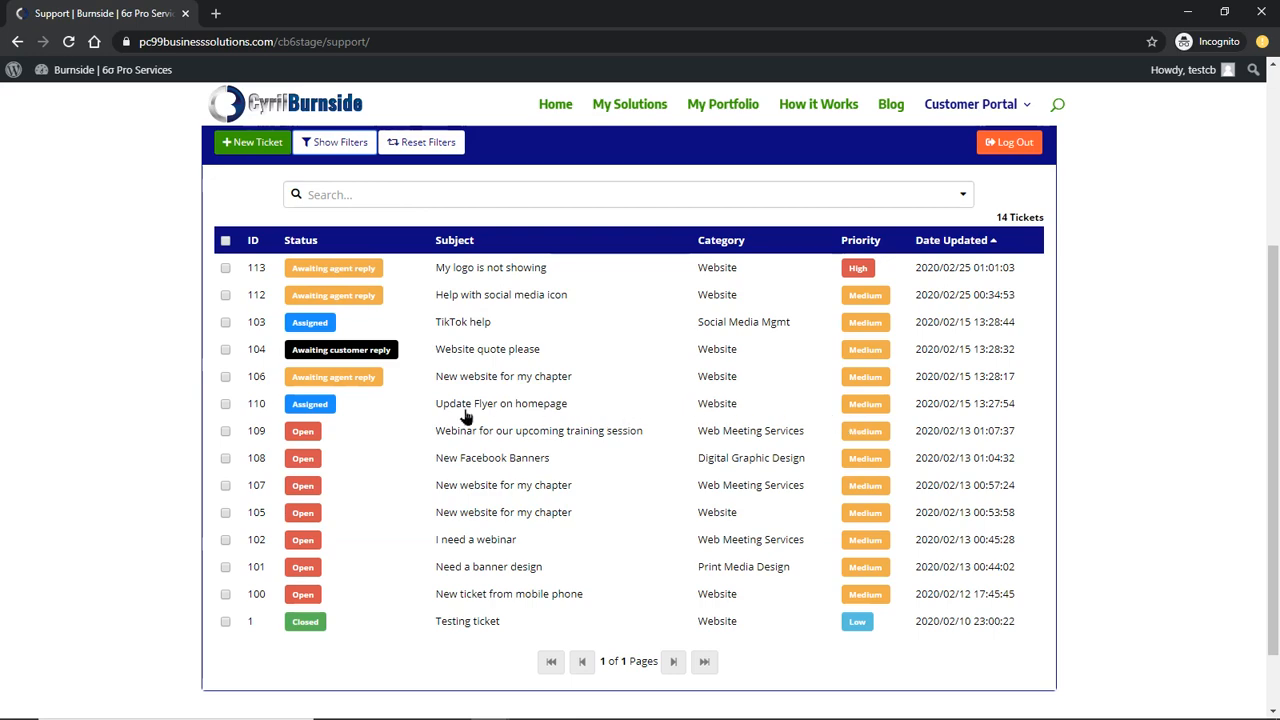
pyautogui.scroll(2, 425, 272)
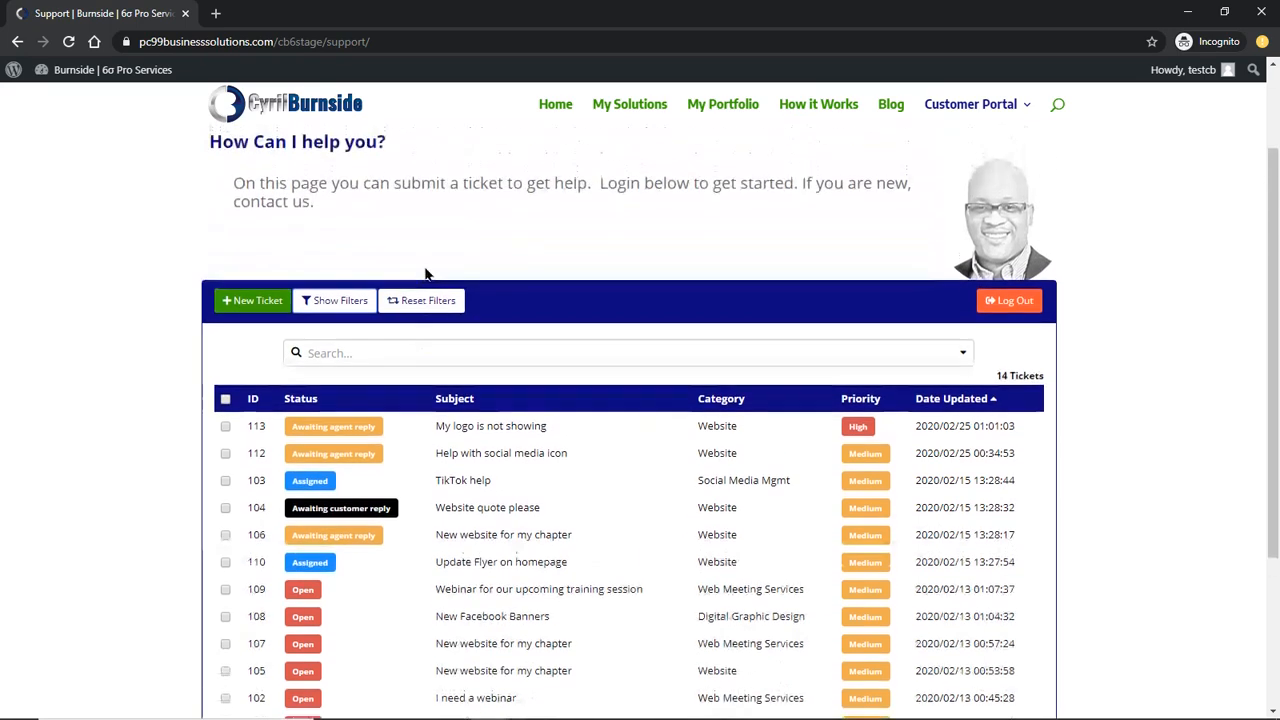
pyautogui.click(247, 303)
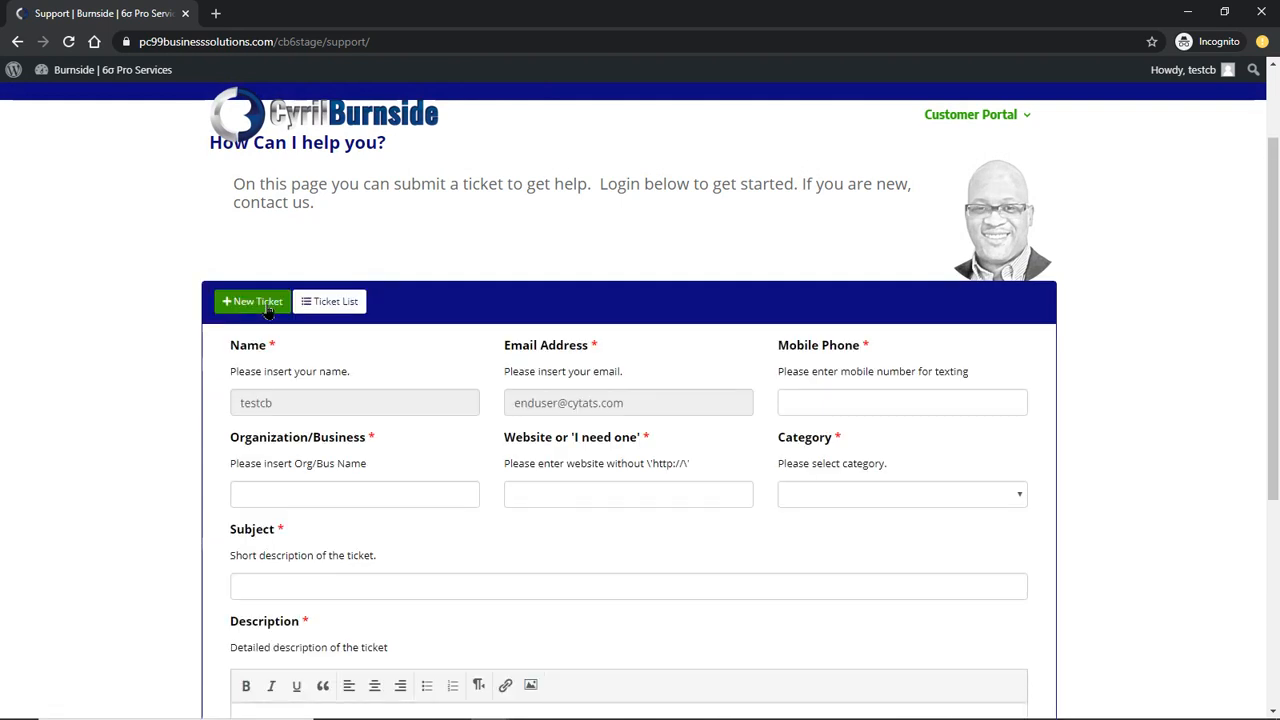
# Enter the customer's mobile phone number in the new-ticket form, fixing its ending
pyautogui.scroll(-1, 458, 345)
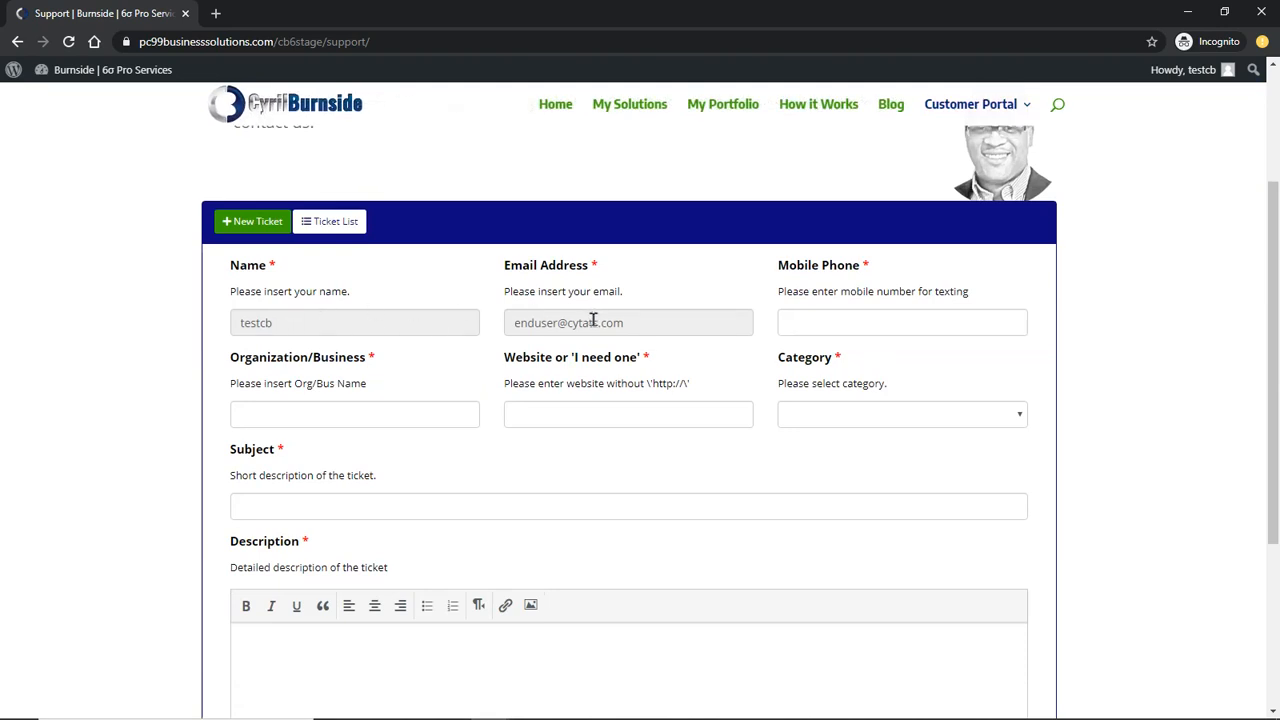
pyautogui.click(838, 326)
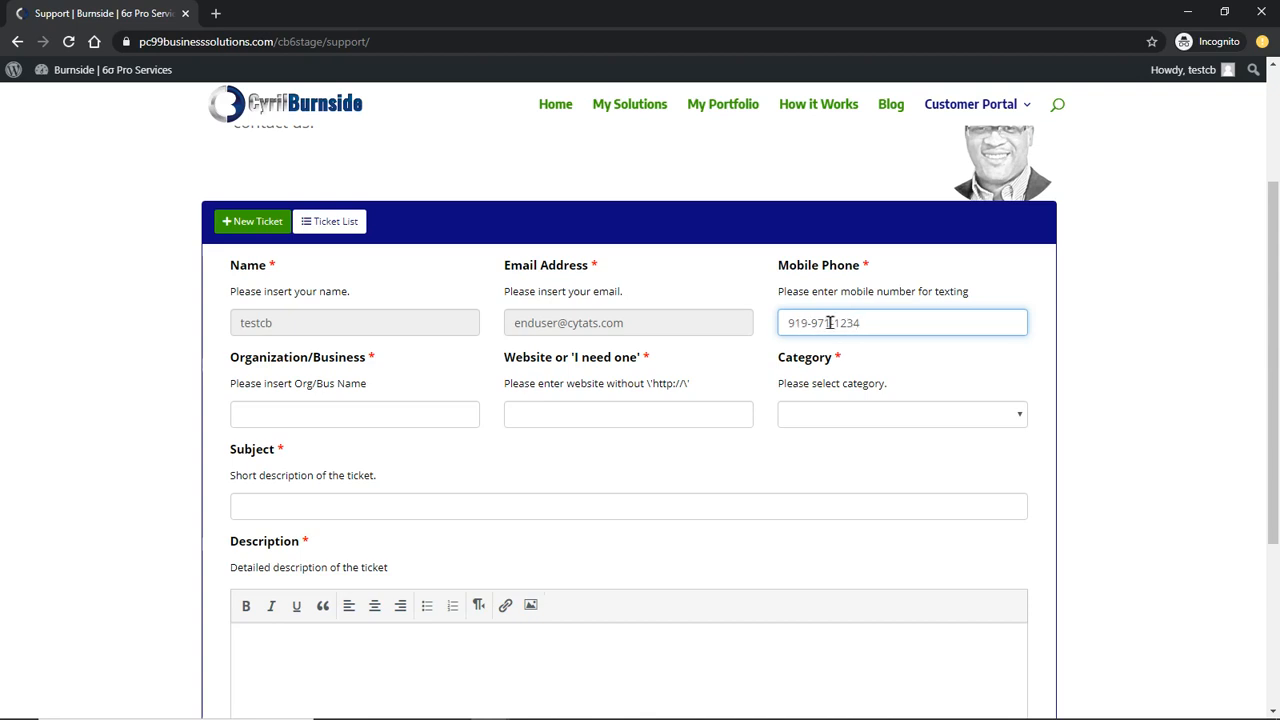
pyautogui.click(458, 412)
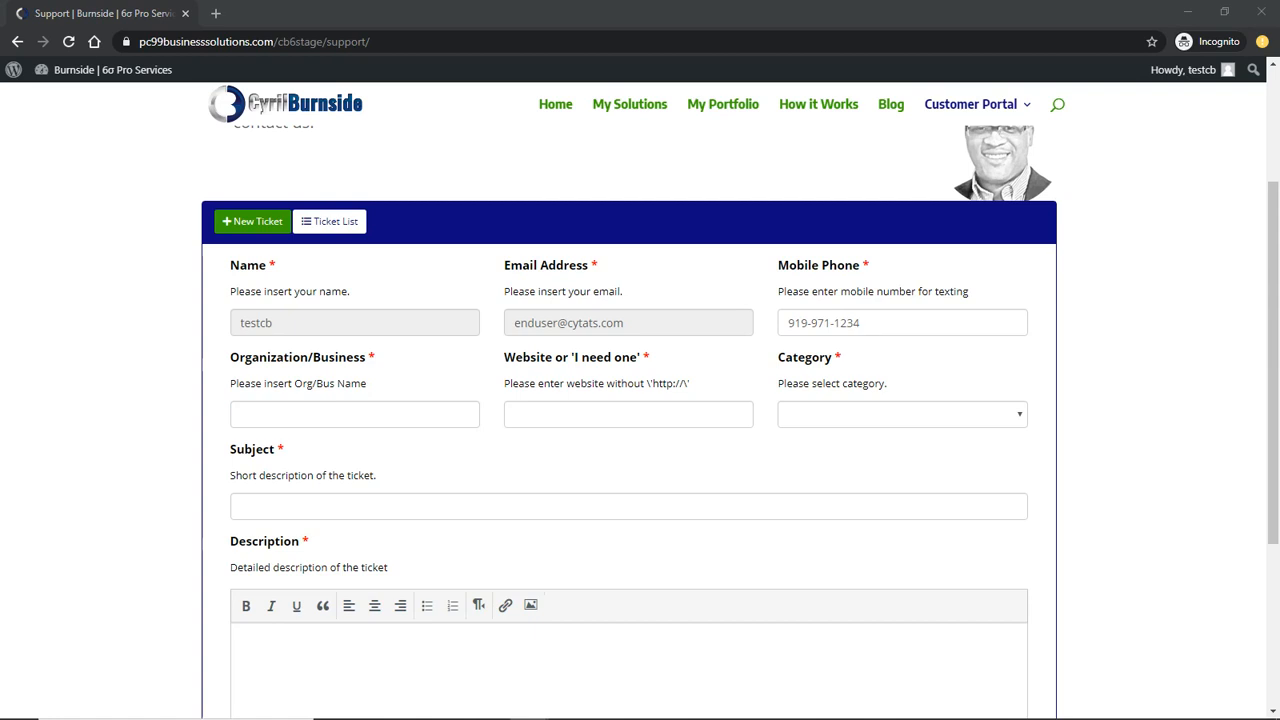
pyautogui.click(348, 407)
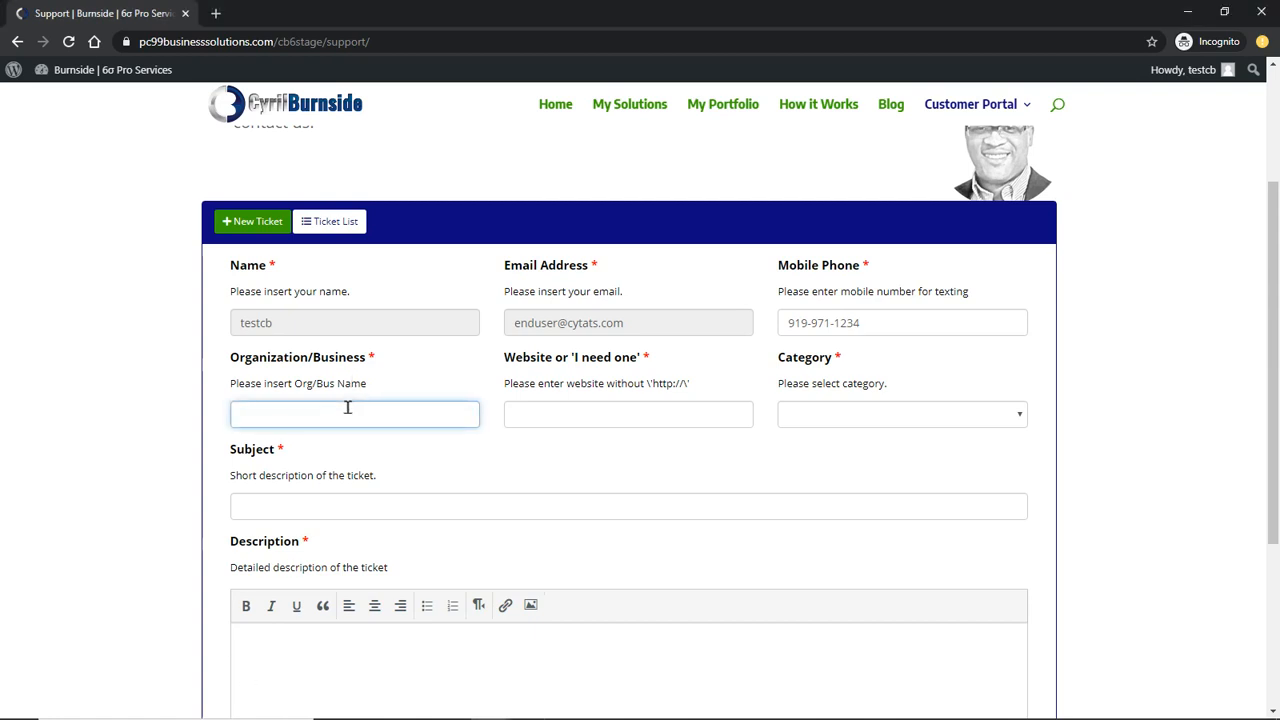
# Fill in organization Beta Phi Sigma Zeta, website betaphisigmazeta.org, and category Website
pyautogui.write('Beta Phi Sigma Zeta')
pyautogui.hotkey('alt', 'Tab')
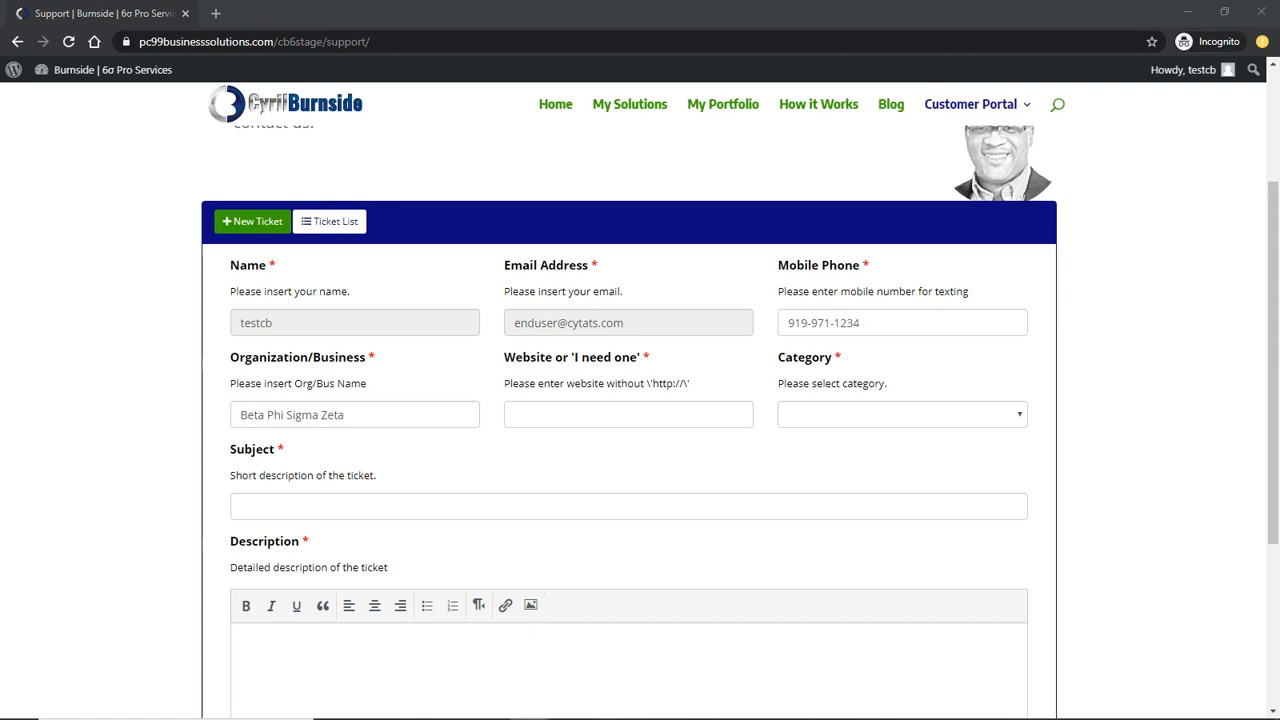
pyautogui.click(735, 424)
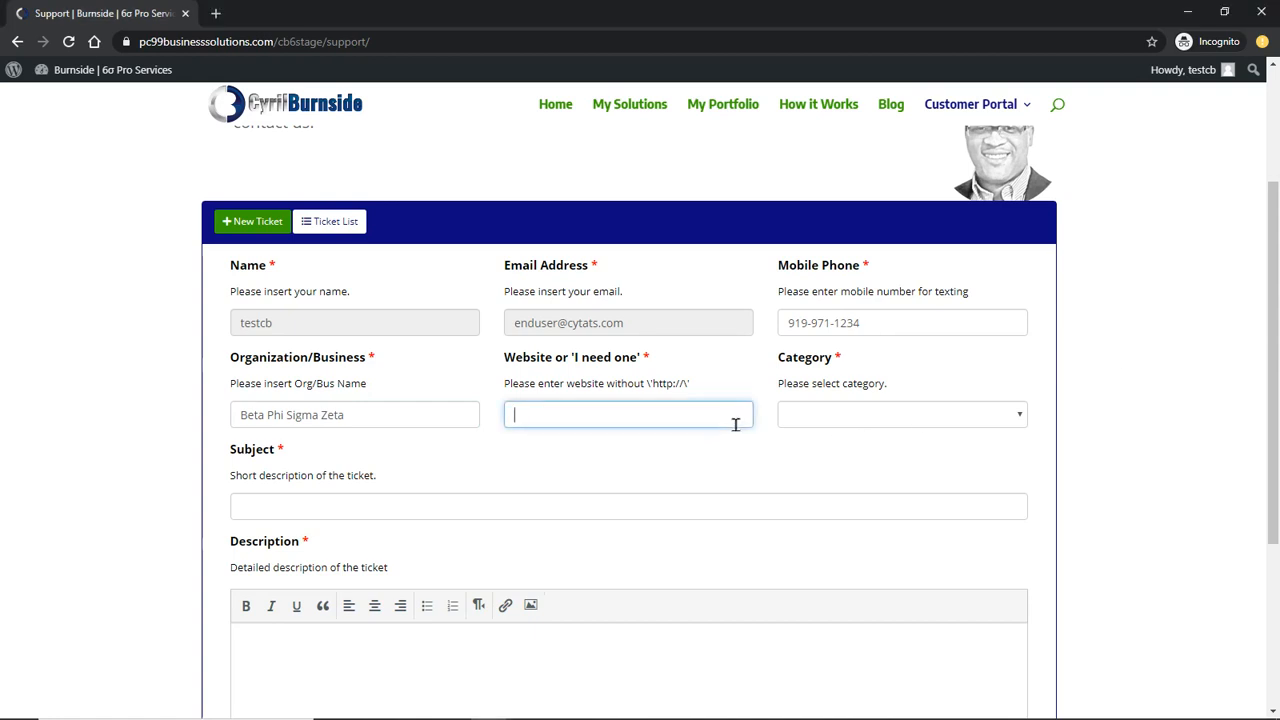
pyautogui.write('betaphisigmazeta.org')
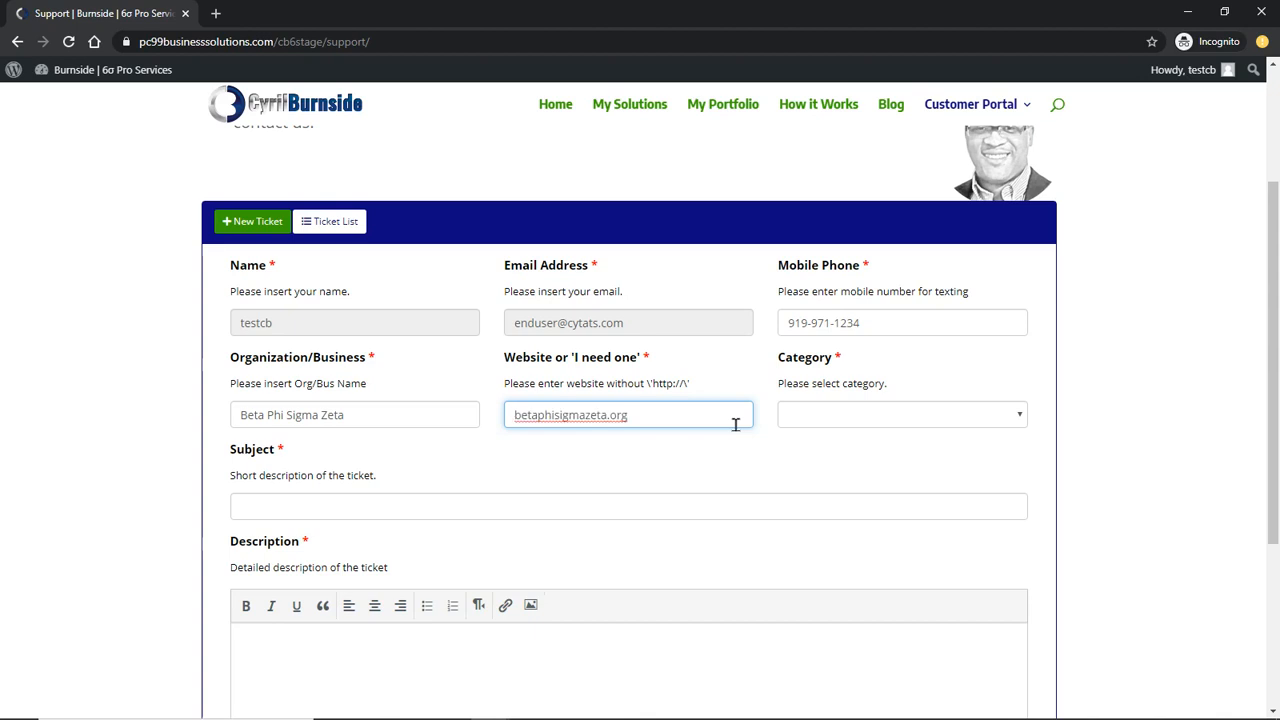
pyautogui.click(829, 413)
pyautogui.click(842, 452)
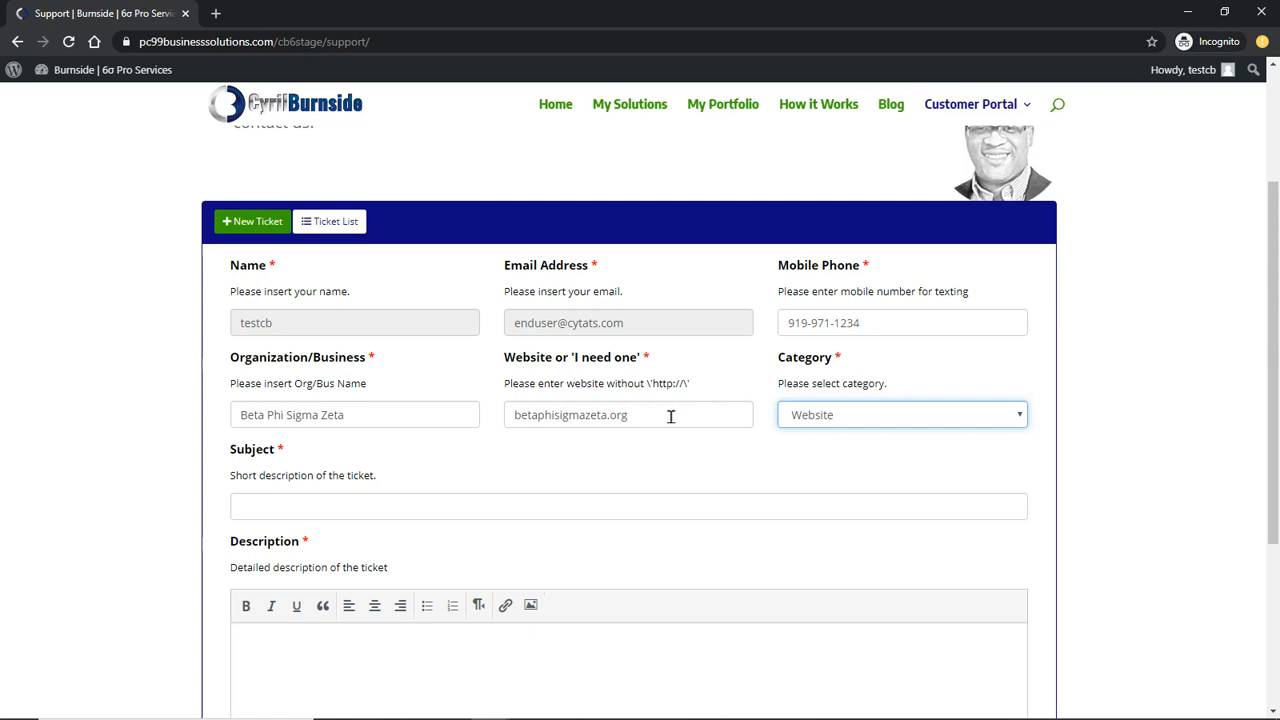
# Replace the website with chapterwebsites.com, keeping Website as the category
pyautogui.moveTo(671, 417); pyautogui.dragTo(391, 420)
pyautogui.write('chapterweb')
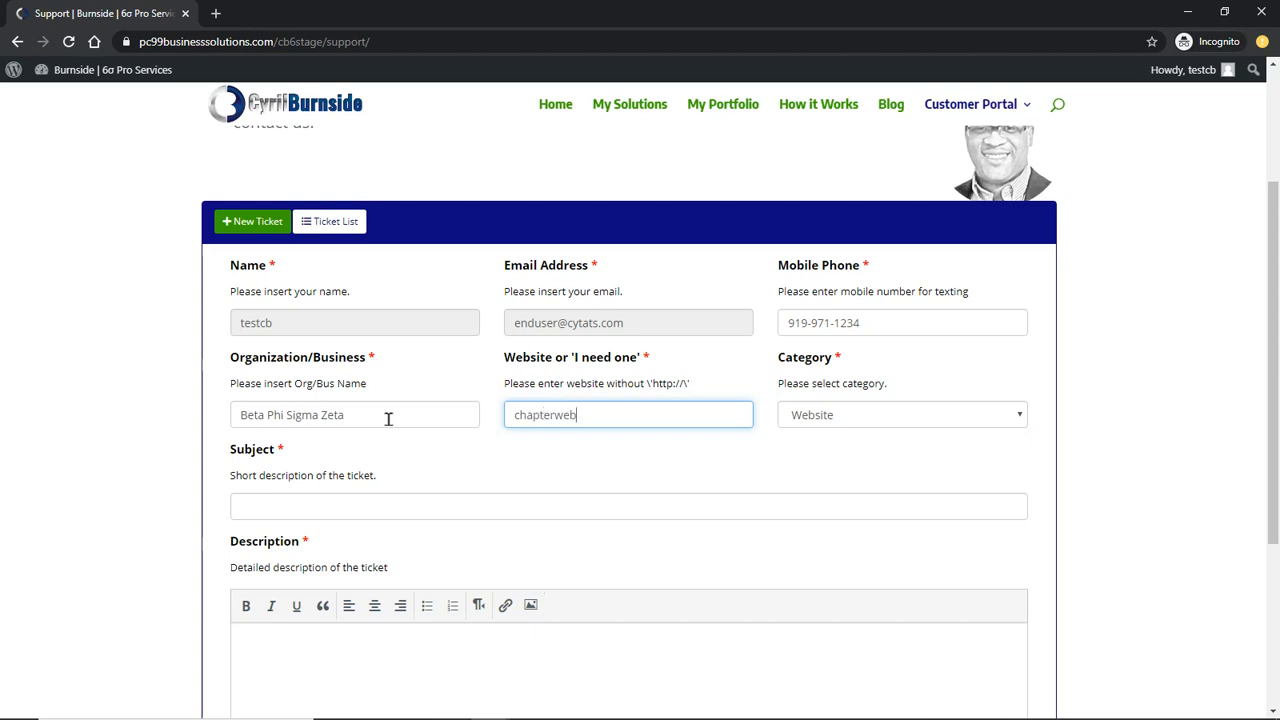
pyautogui.write('site.com')
pyautogui.click(833, 418)
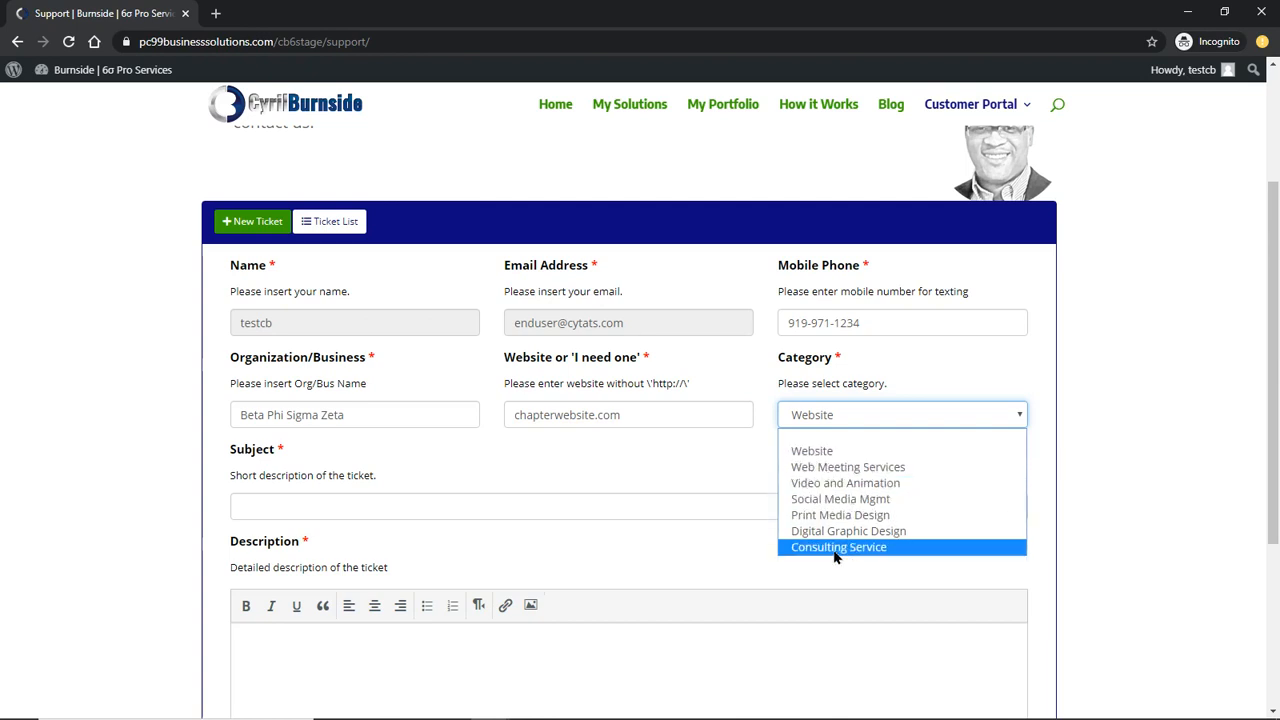
pyautogui.click(818, 453)
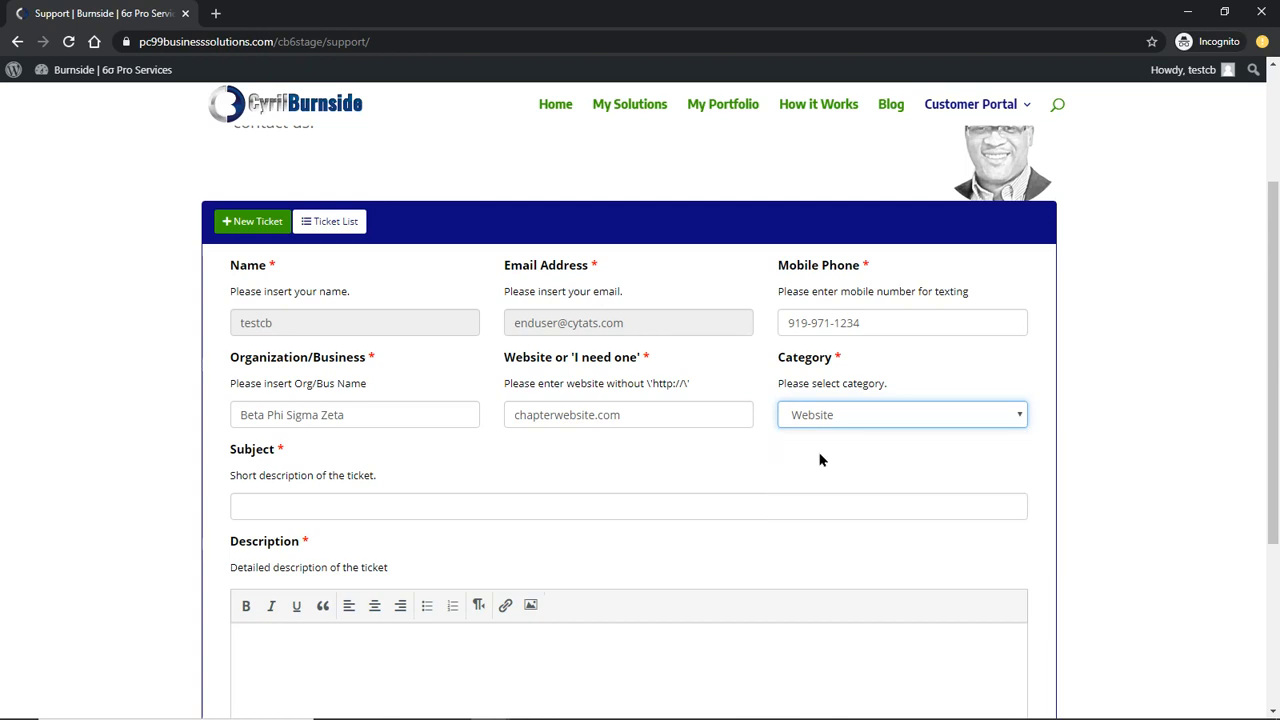
pyautogui.moveTo(594, 418); pyautogui.dragTo(588, 418)
pyautogui.write('es')
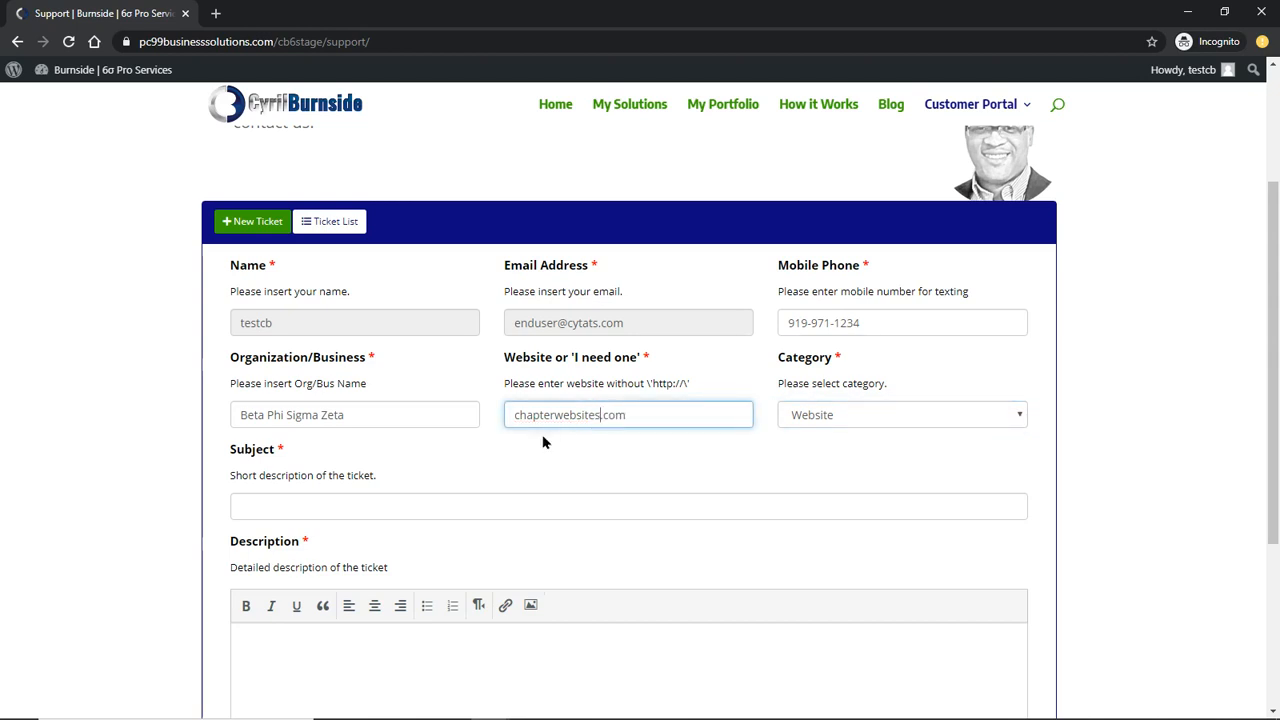
pyautogui.doubleClick(627, 413)
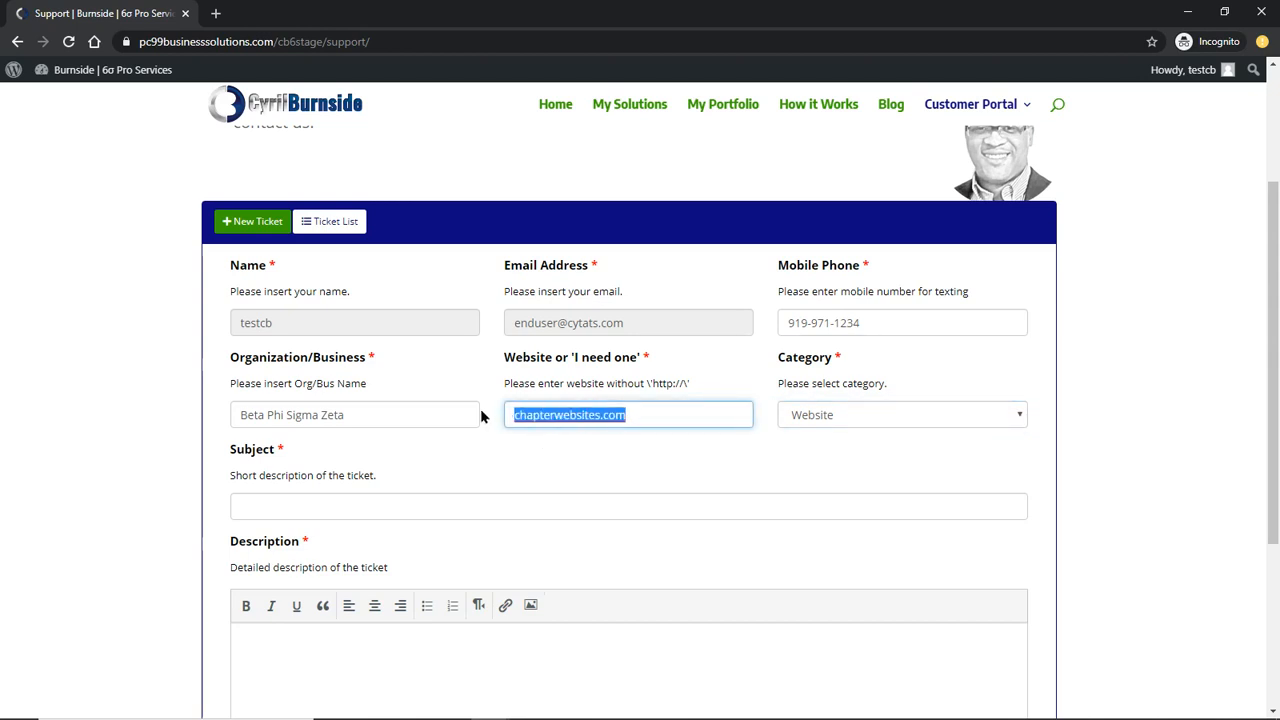
pyautogui.click(555, 416)
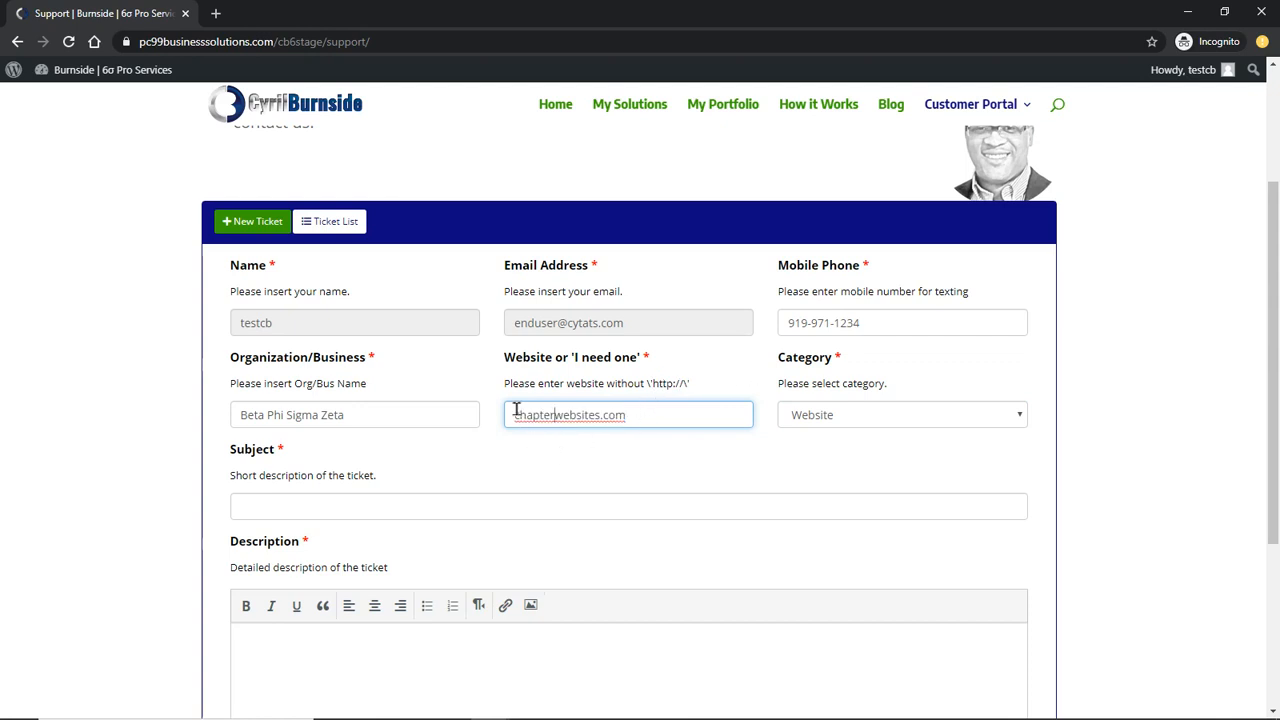
pyautogui.scroll(-1, 574, 506)
# Enter the subject 'Please update the header image with the attached picture', correcting 'teh' to 'the'
pyautogui.click(609, 423)
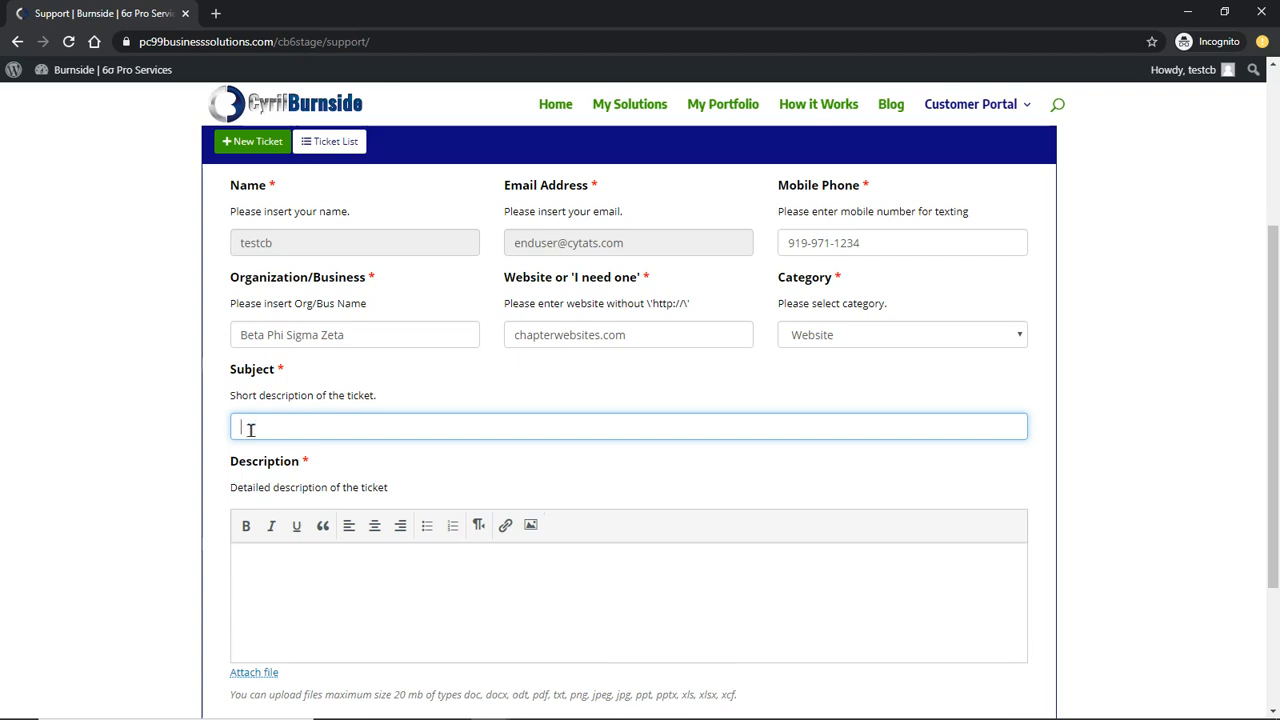
pyautogui.press('Return')
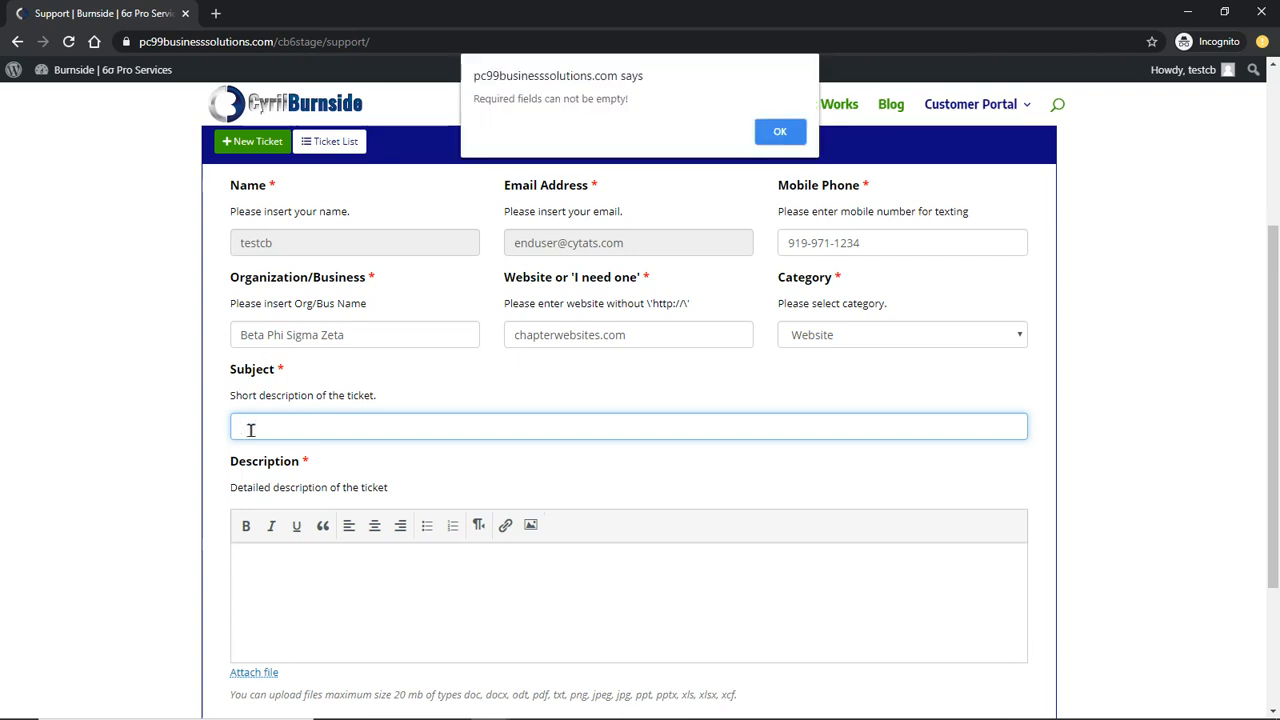
pyautogui.press('Return')
pyautogui.write('update')
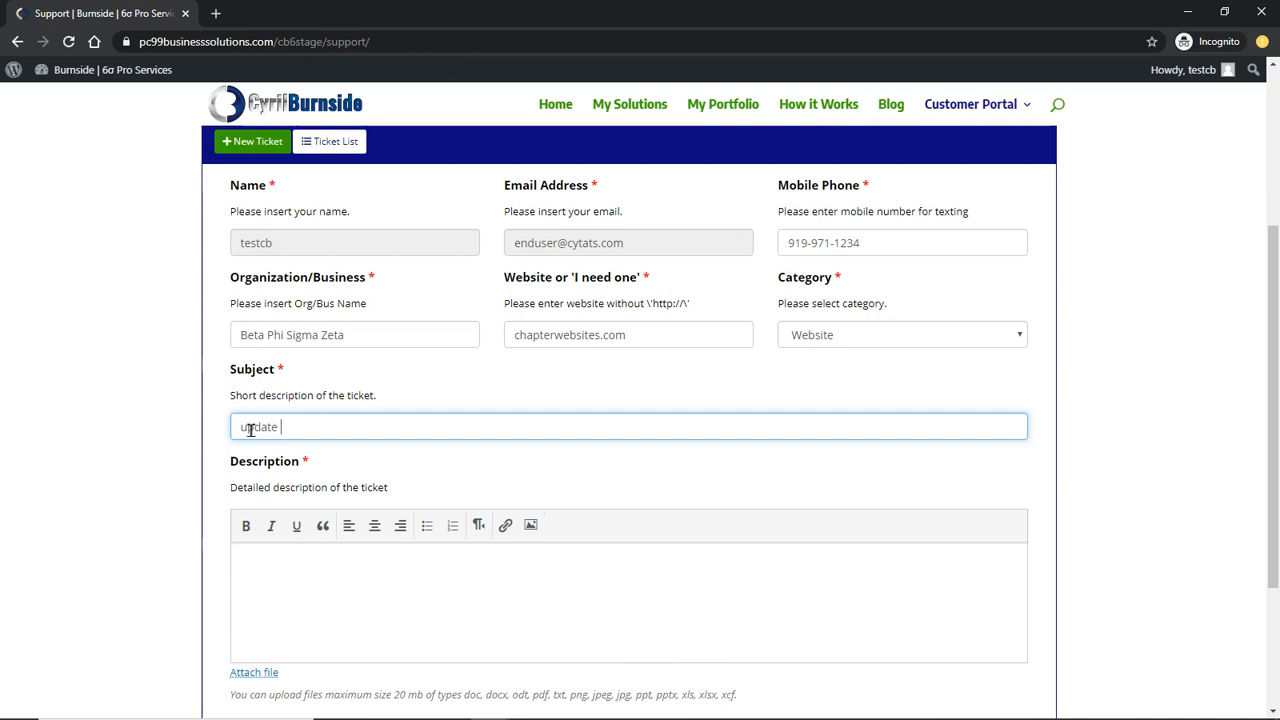
pyautogui.press('BackSpace')
pyautogui.press('BackSpace')
pyautogui.press('BackSpace')
pyautogui.press('BackSpace')
pyautogui.write('Please update teh header image ')
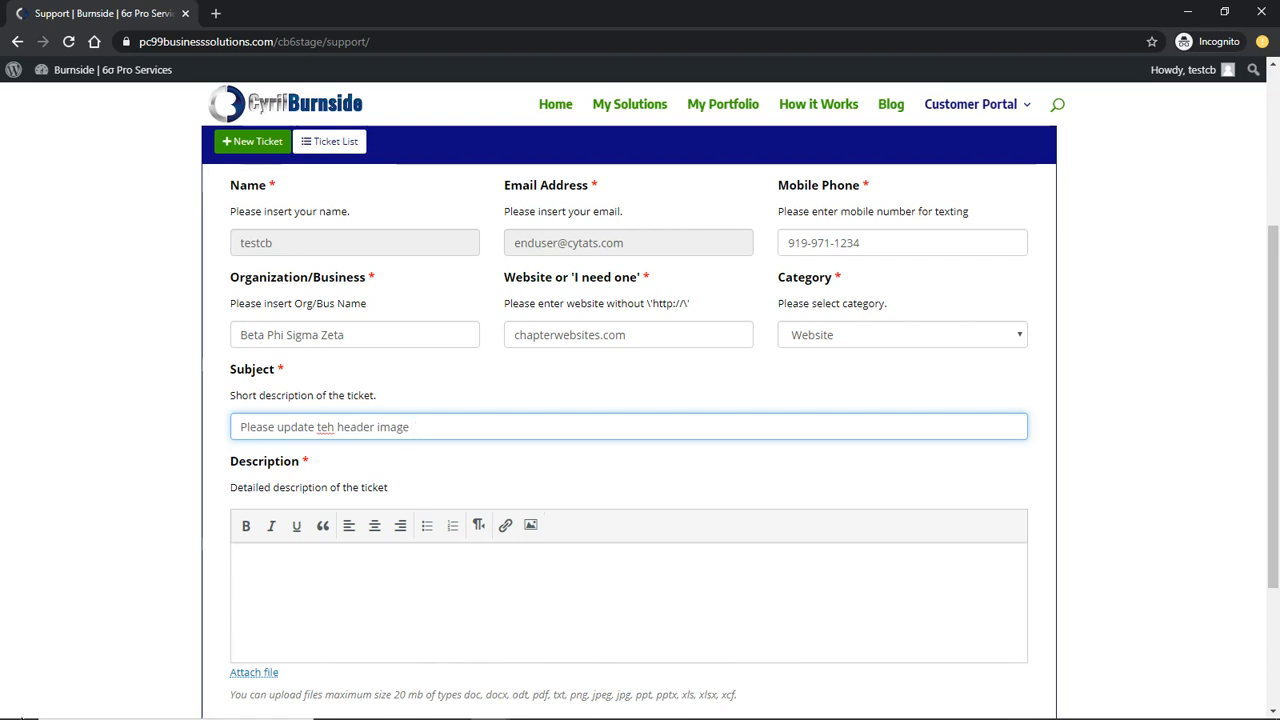
pyautogui.write('with th')
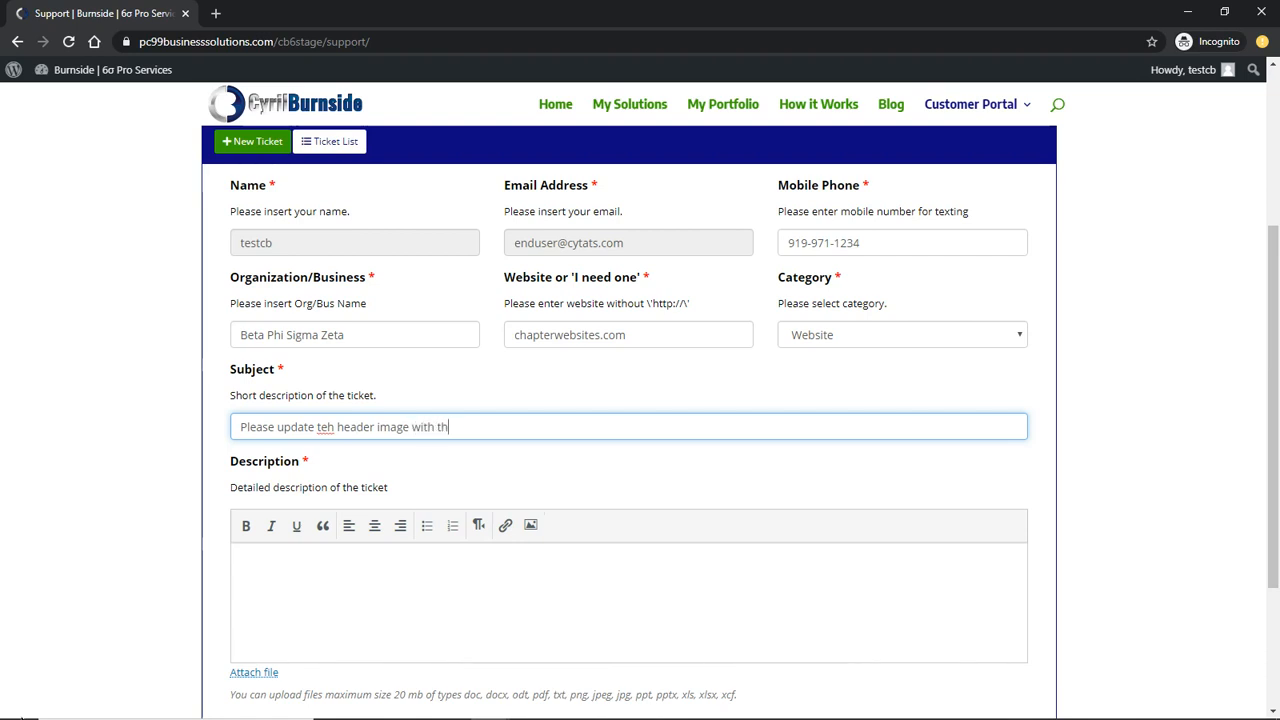
pyautogui.write('e attached picture')
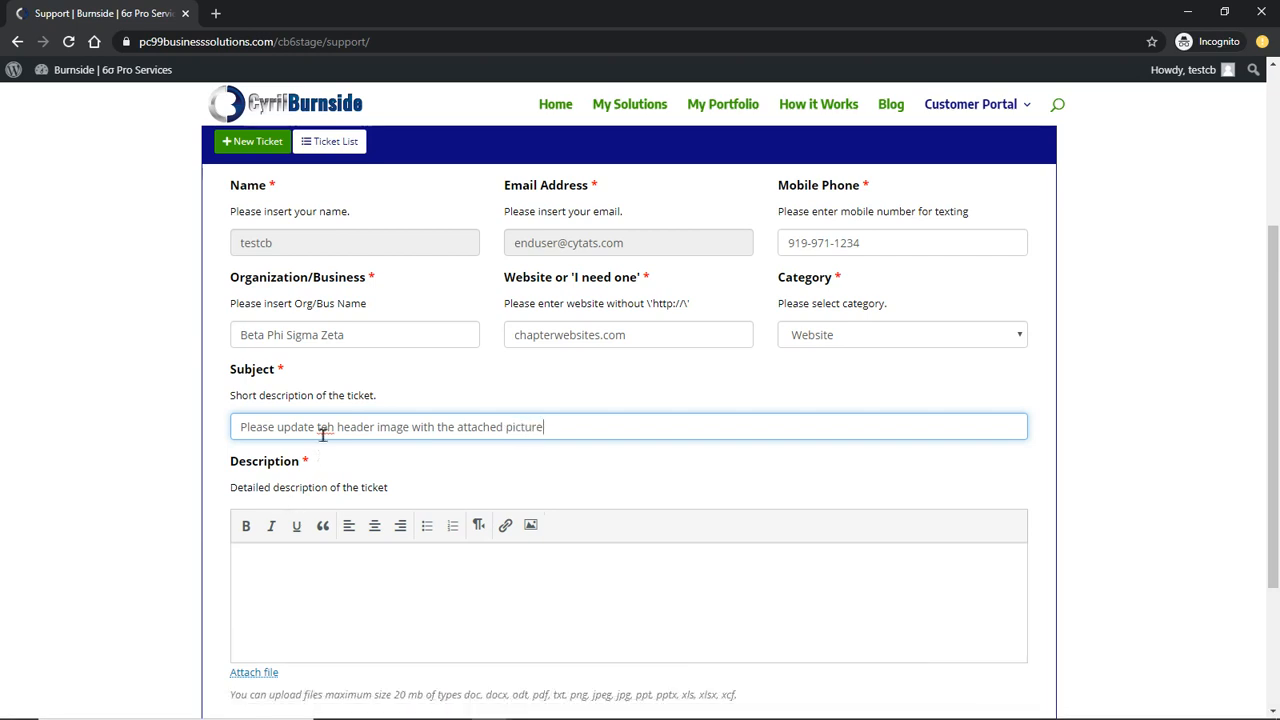
pyautogui.press('BackSpace')
pyautogui.press('BackSpace')
pyautogui.write('he')
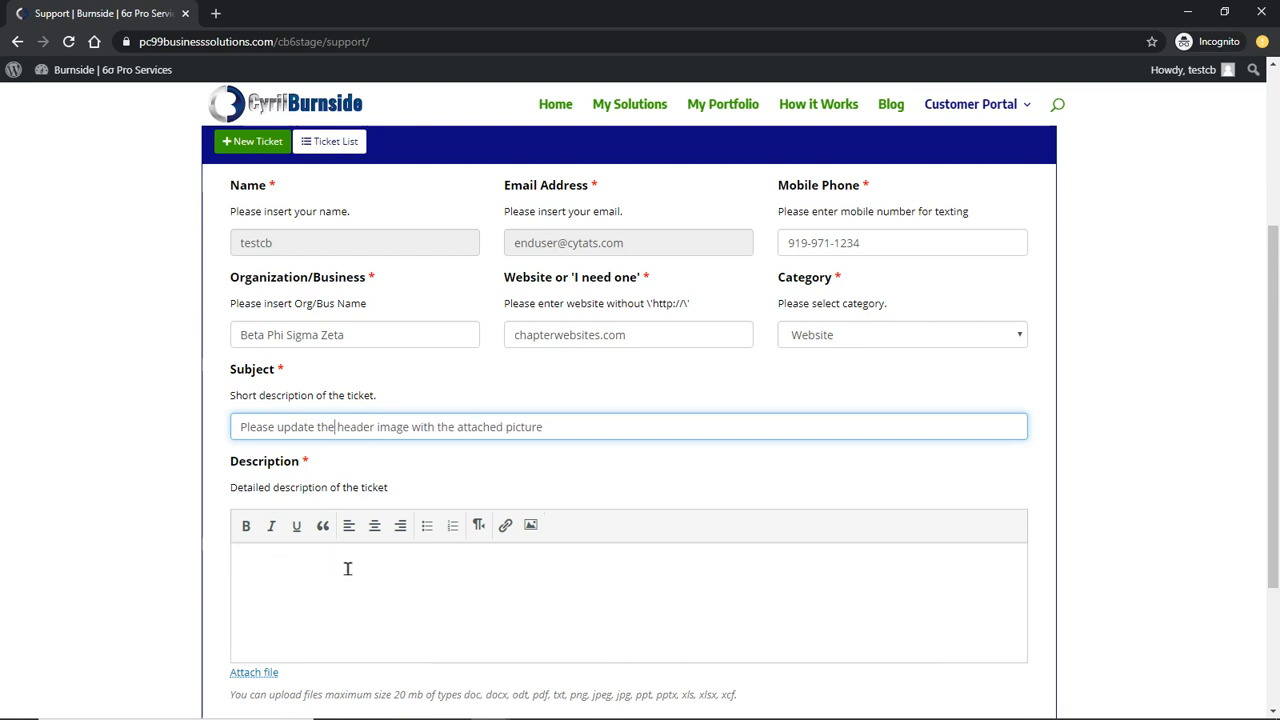
pyautogui.scroll(-2, 345, 570)
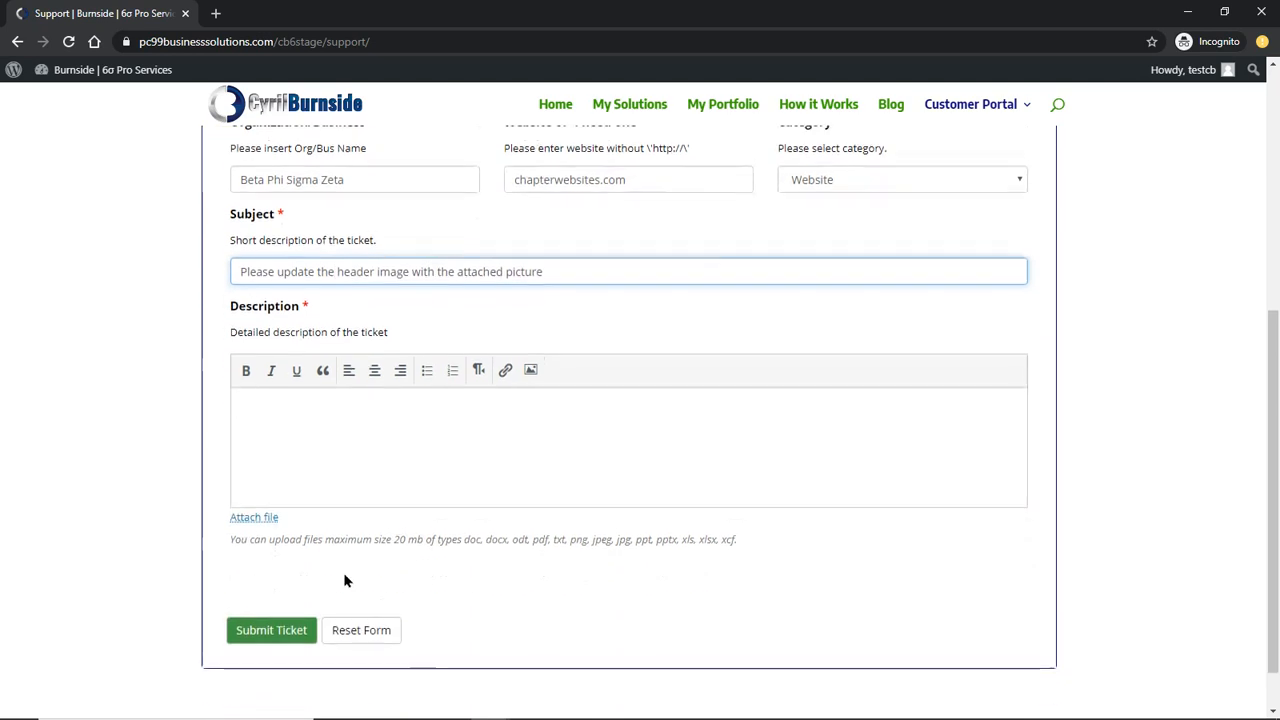
# Copy the subject and paste it four times, separated by periods, into the description
pyautogui.click(381, 432)
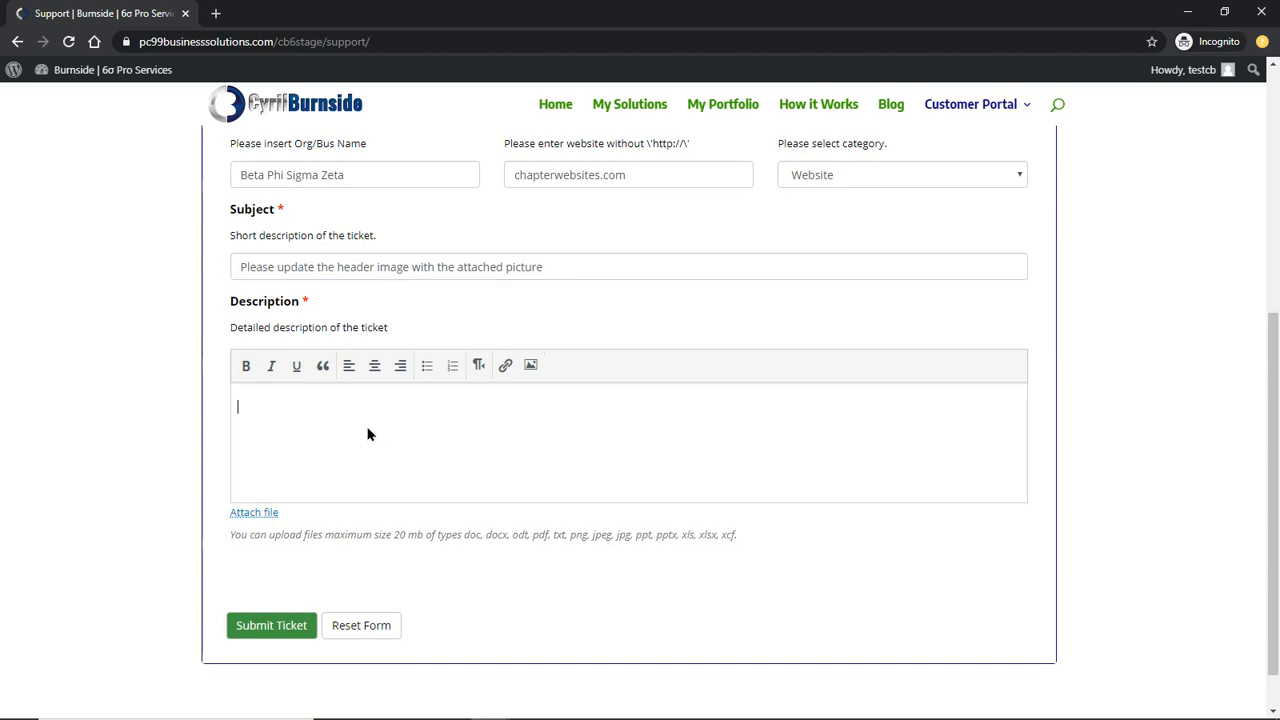
pyautogui.moveTo(557, 278); pyautogui.dragTo(177, 277)
pyautogui.hotkey('ctrl', 'c')
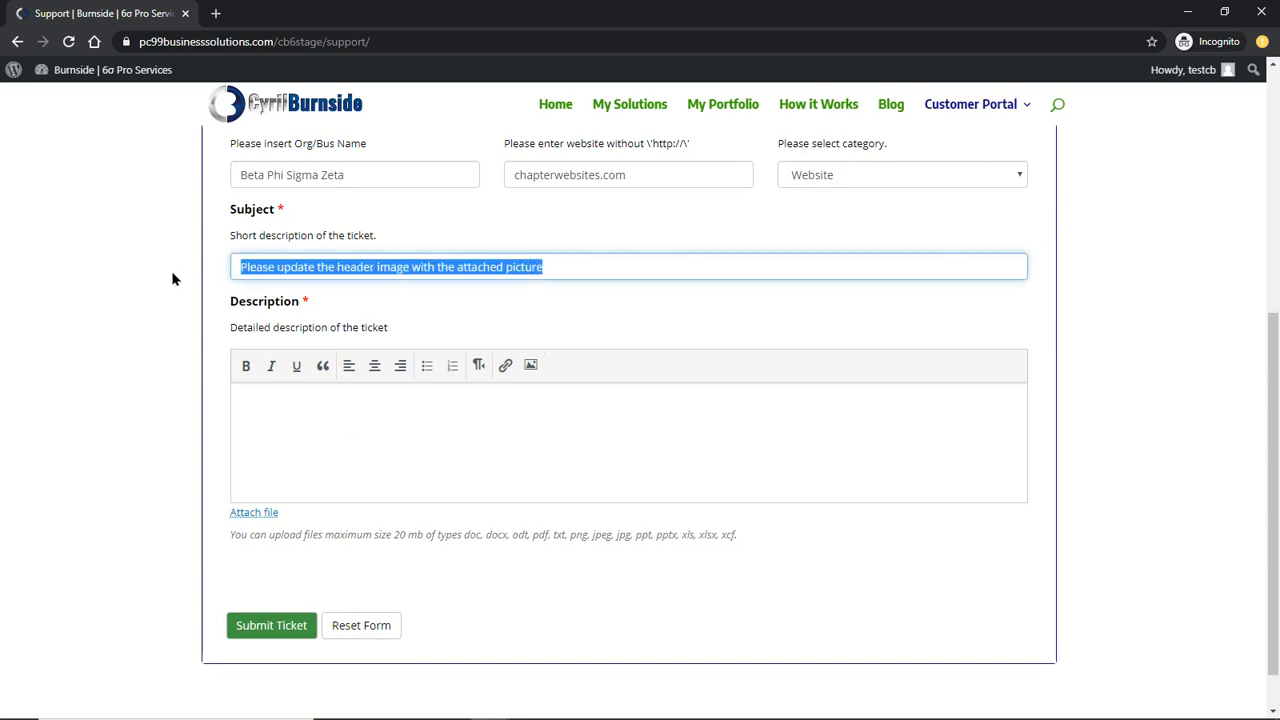
pyautogui.click(441, 405)
pyautogui.hotkey('ctrl', 'v')
pyautogui.write('.')
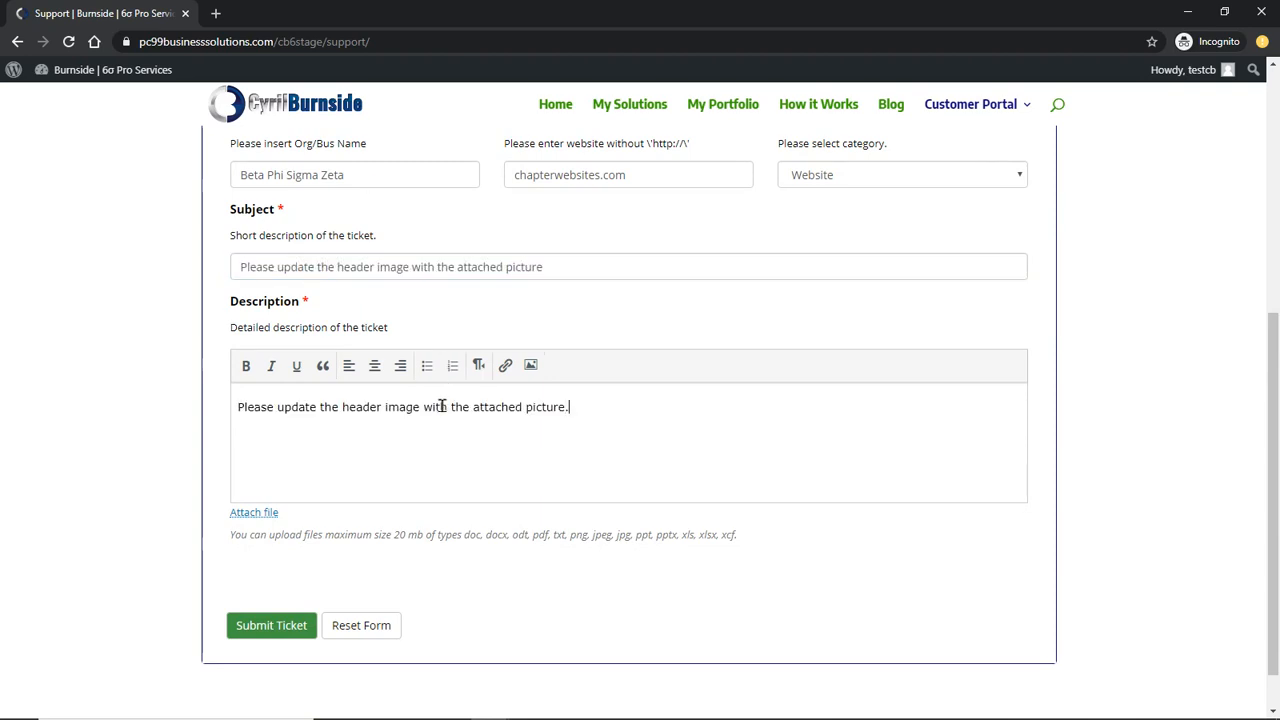
pyautogui.hotkey('ctrl', 'v')
pyautogui.write('.')
pyautogui.hotkey('ctrl', 'v')
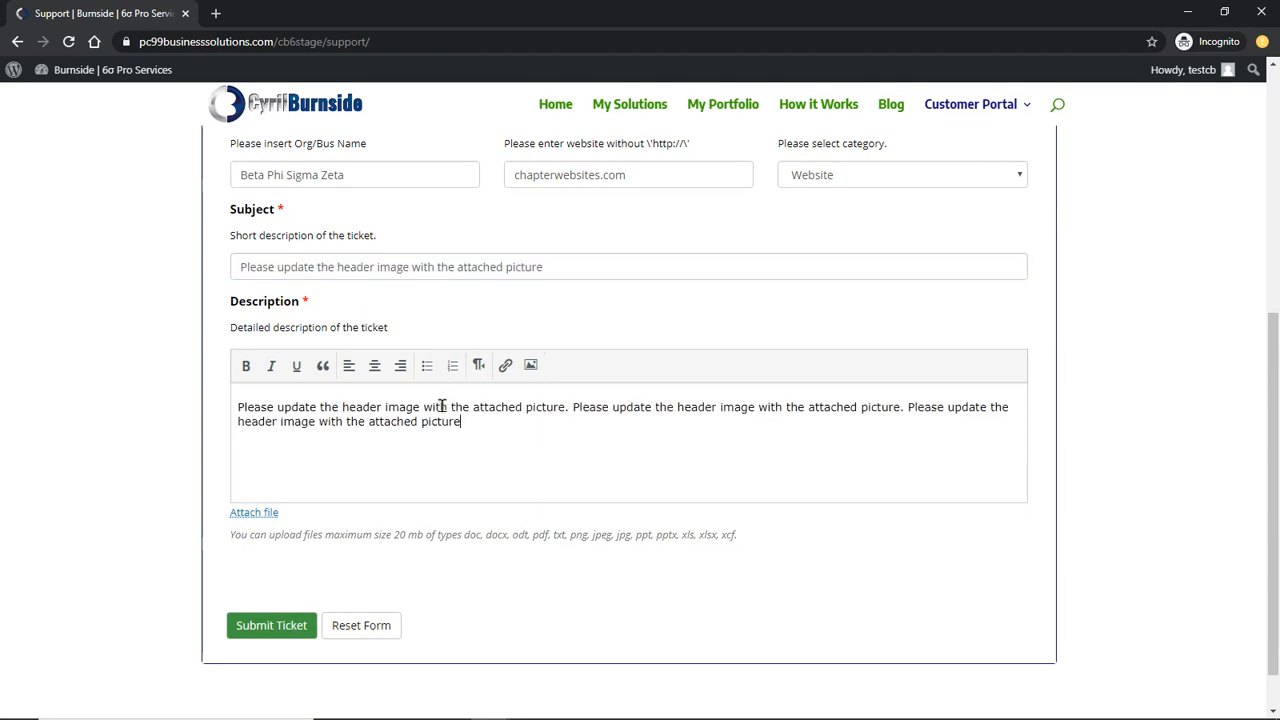
pyautogui.write('.')
pyautogui.hotkey('ctrl', 'v')
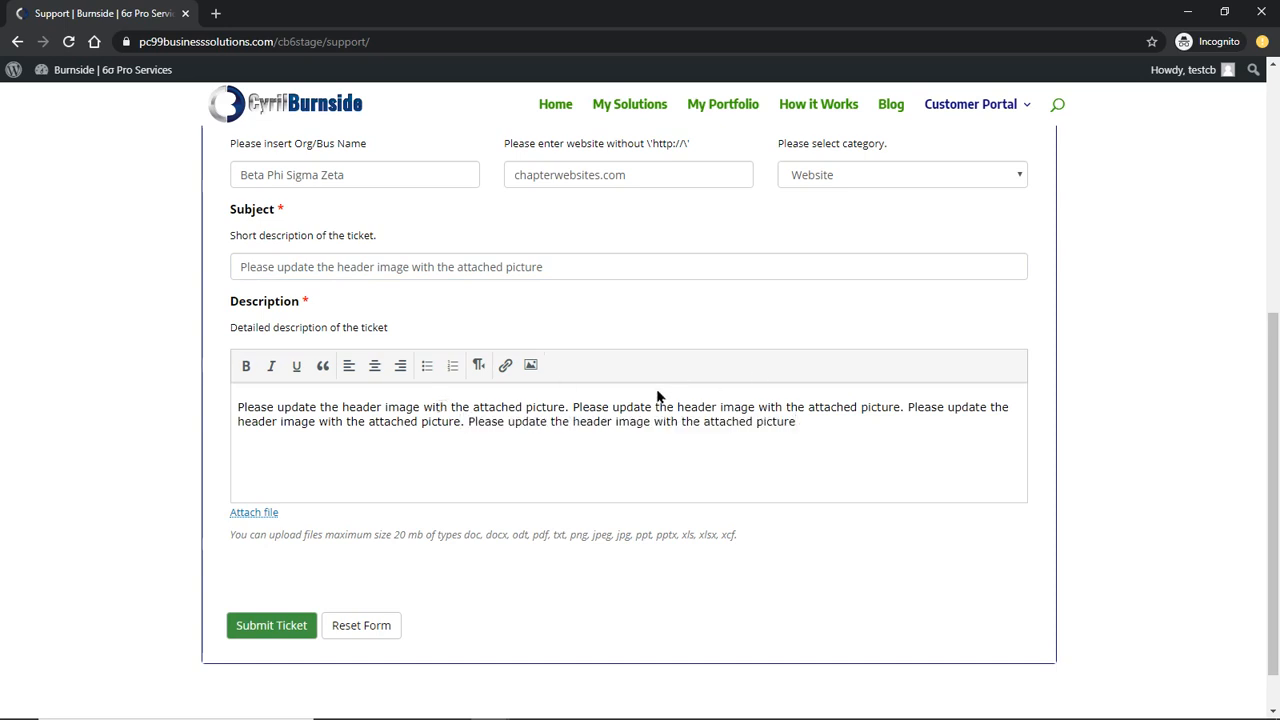
pyautogui.scroll(1, 386, 432)
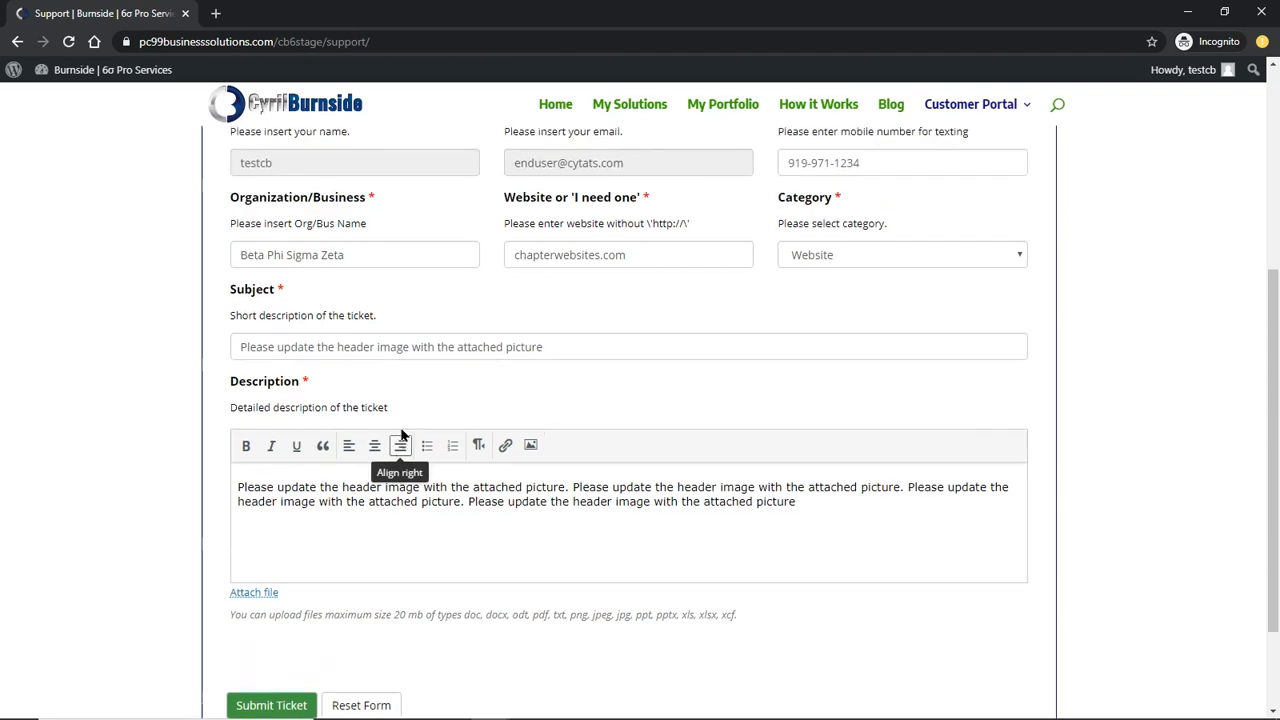
pyautogui.scroll(1, 454, 531)
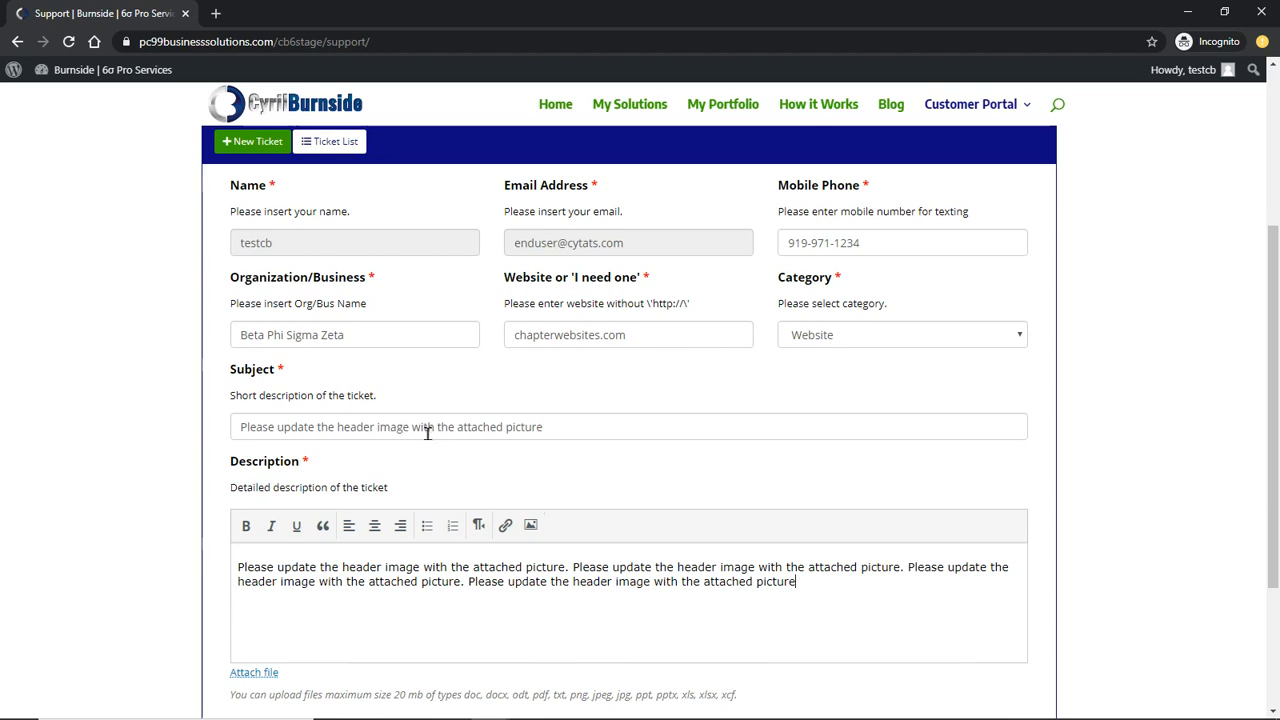
pyautogui.scroll(-1, 400, 472)
pyautogui.scroll(-2, 393, 478)
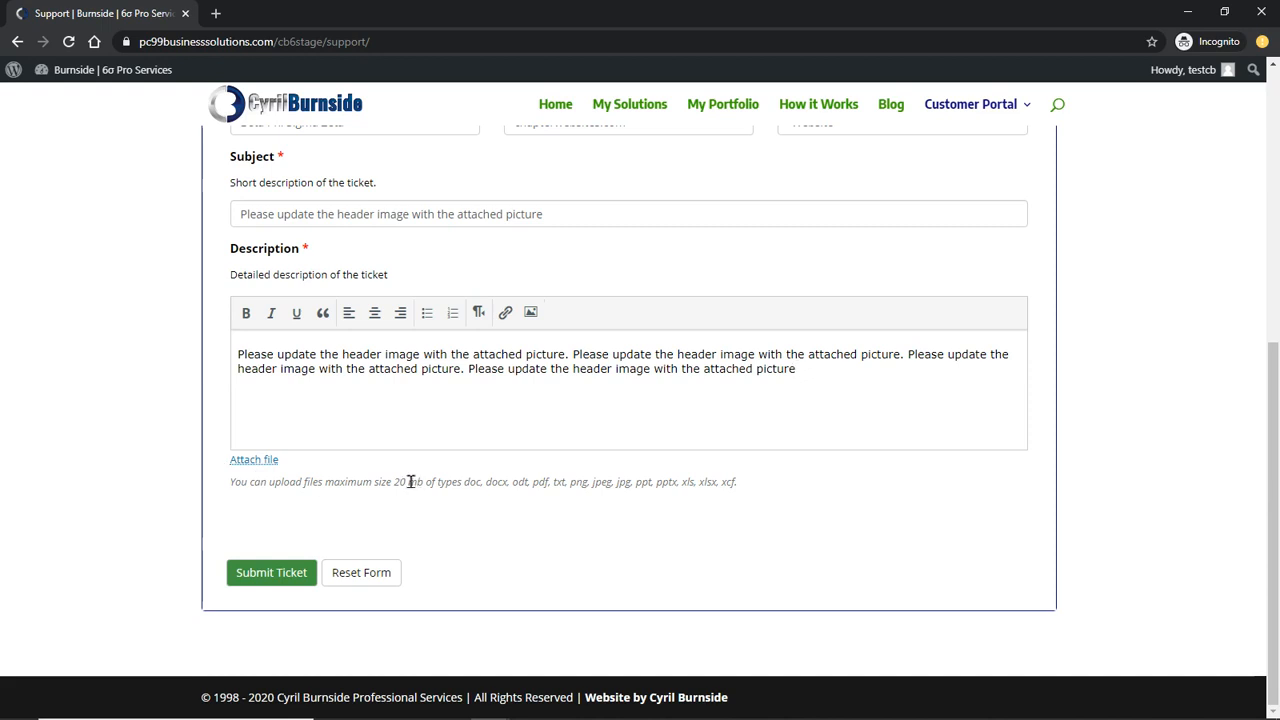
# Check the 20 MB upload limit and attach the engaged_3184577_proof_print image
pyautogui.doubleClick(400, 483)
pyautogui.click(612, 516)
pyautogui.click(258, 460)
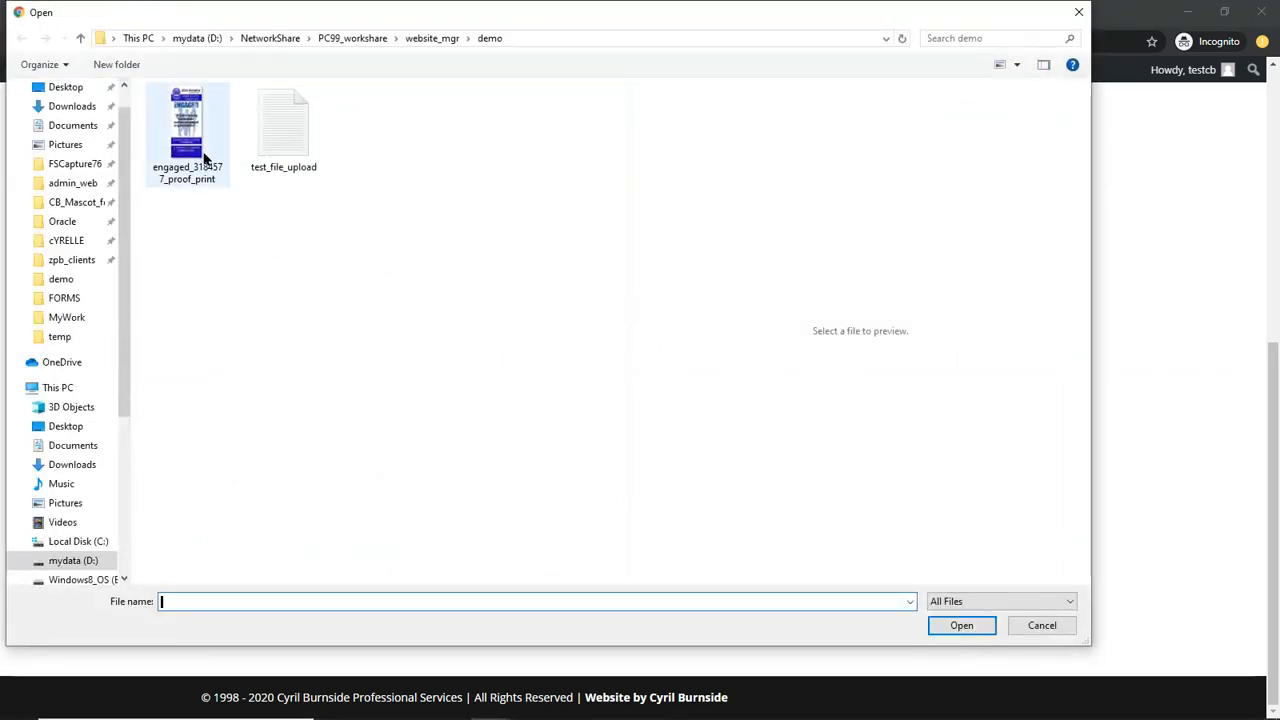
pyautogui.click(185, 148)
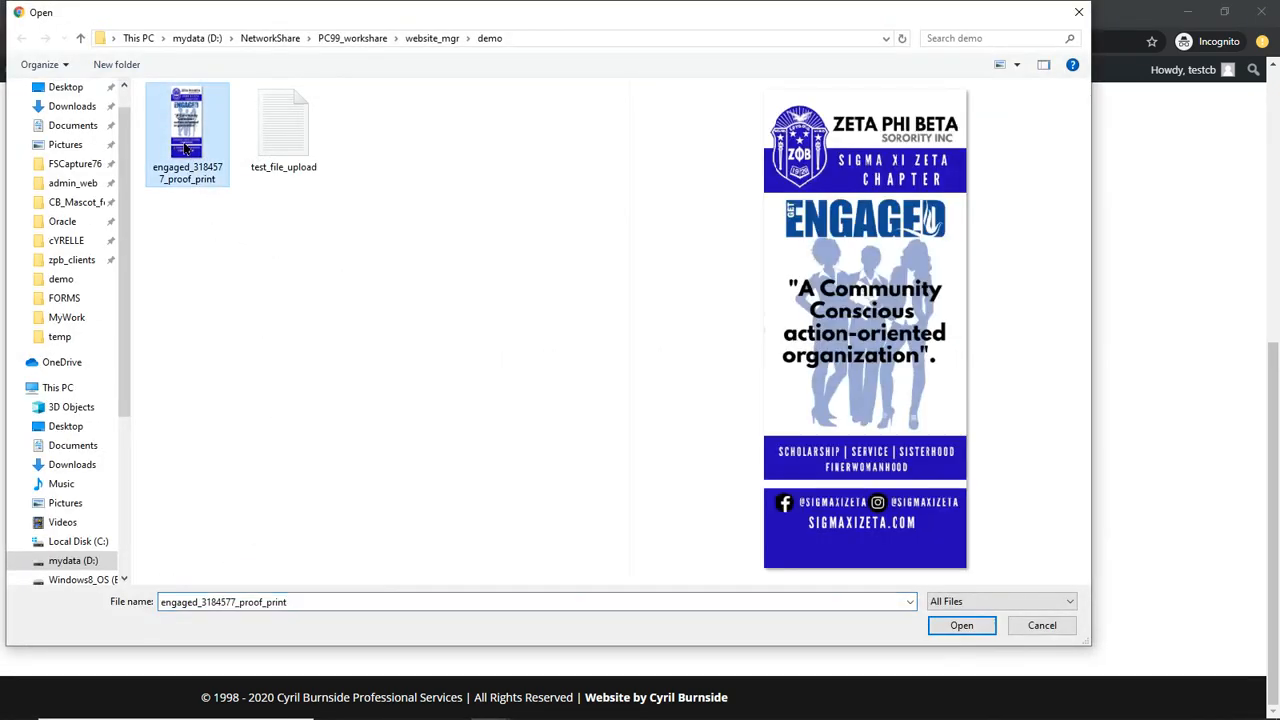
pyautogui.click(962, 626)
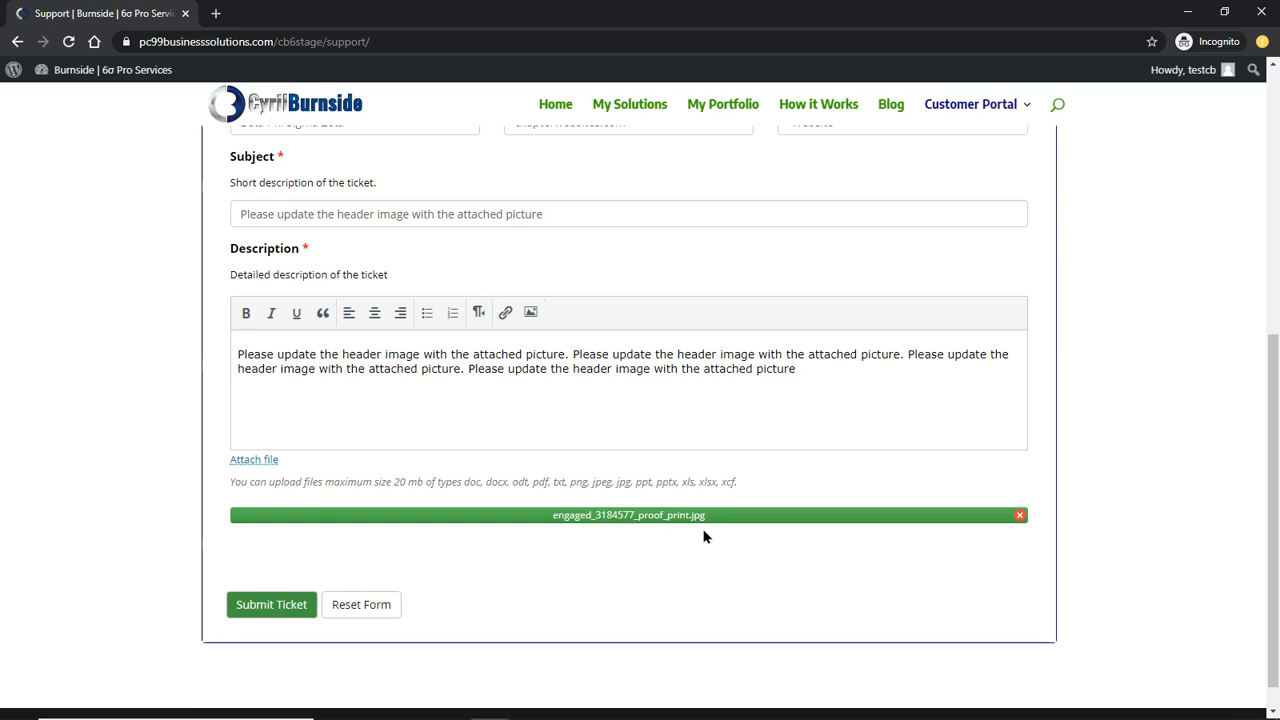
# Submit the ticket and highlight the confirmation e-mail address in the ticket #114 receipt
pyautogui.scroll(3, 601, 507)
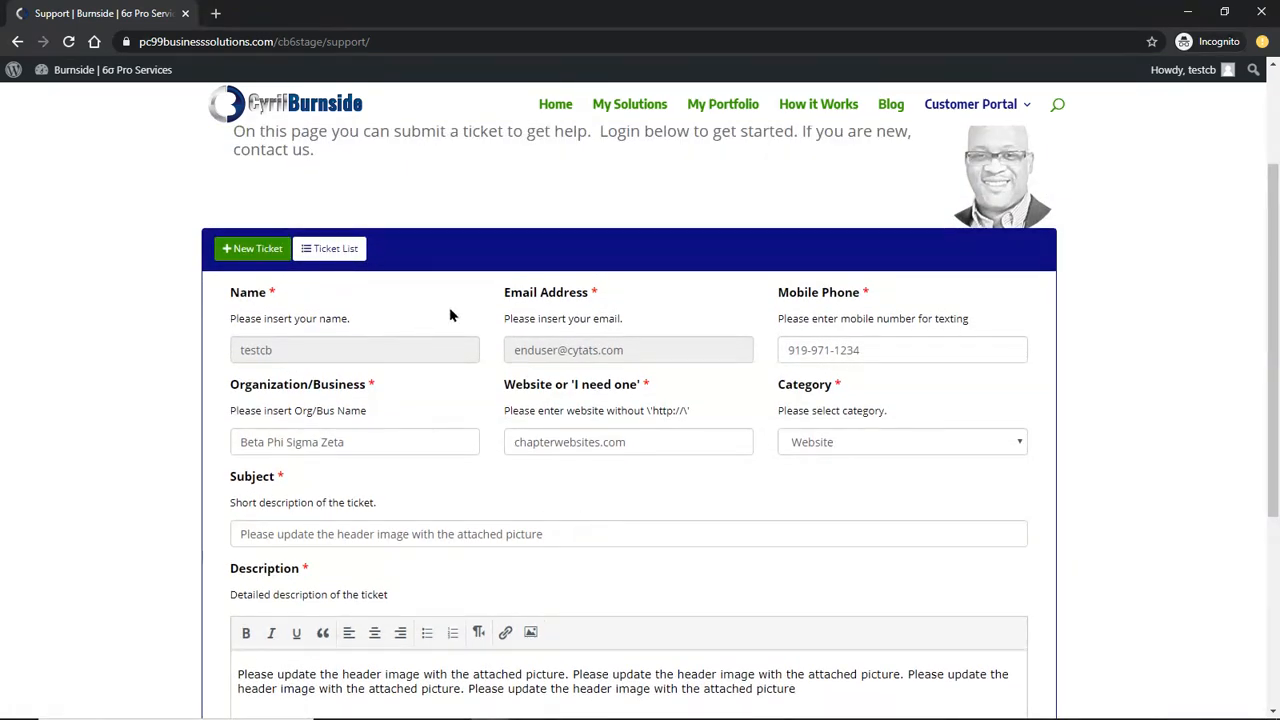
pyautogui.scroll(-1, 492, 520)
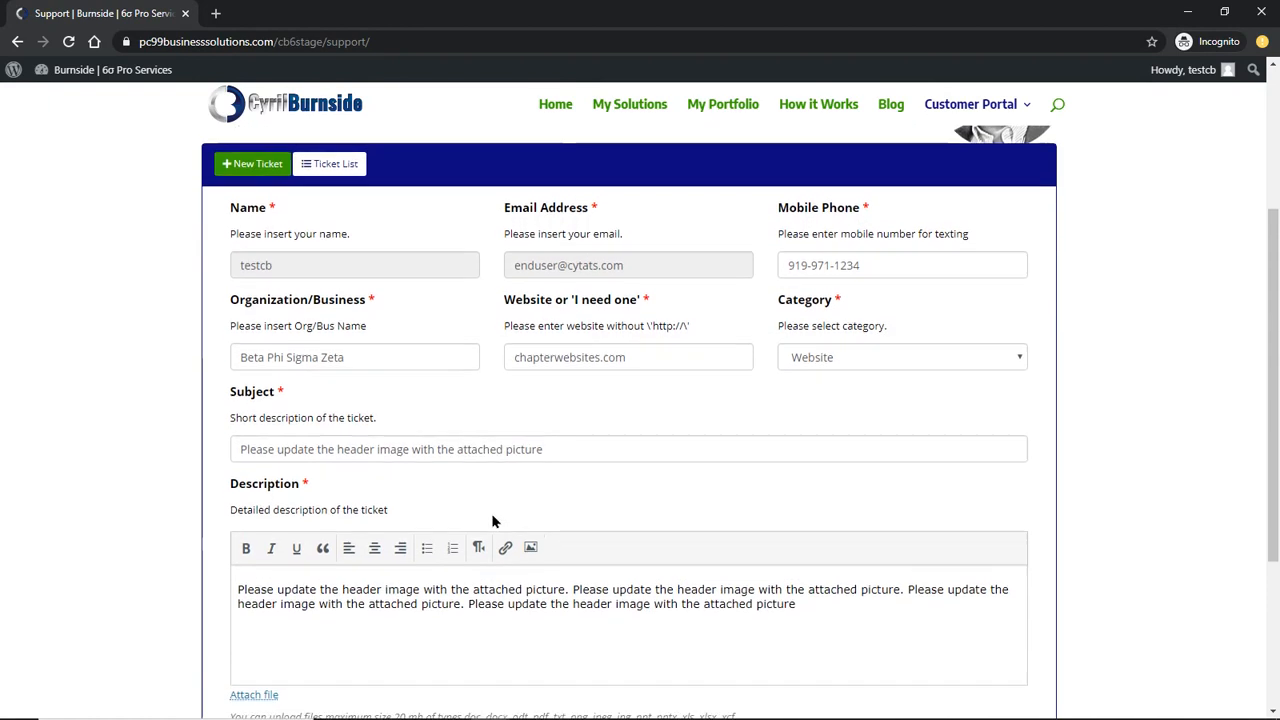
pyautogui.scroll(-3, 491, 517)
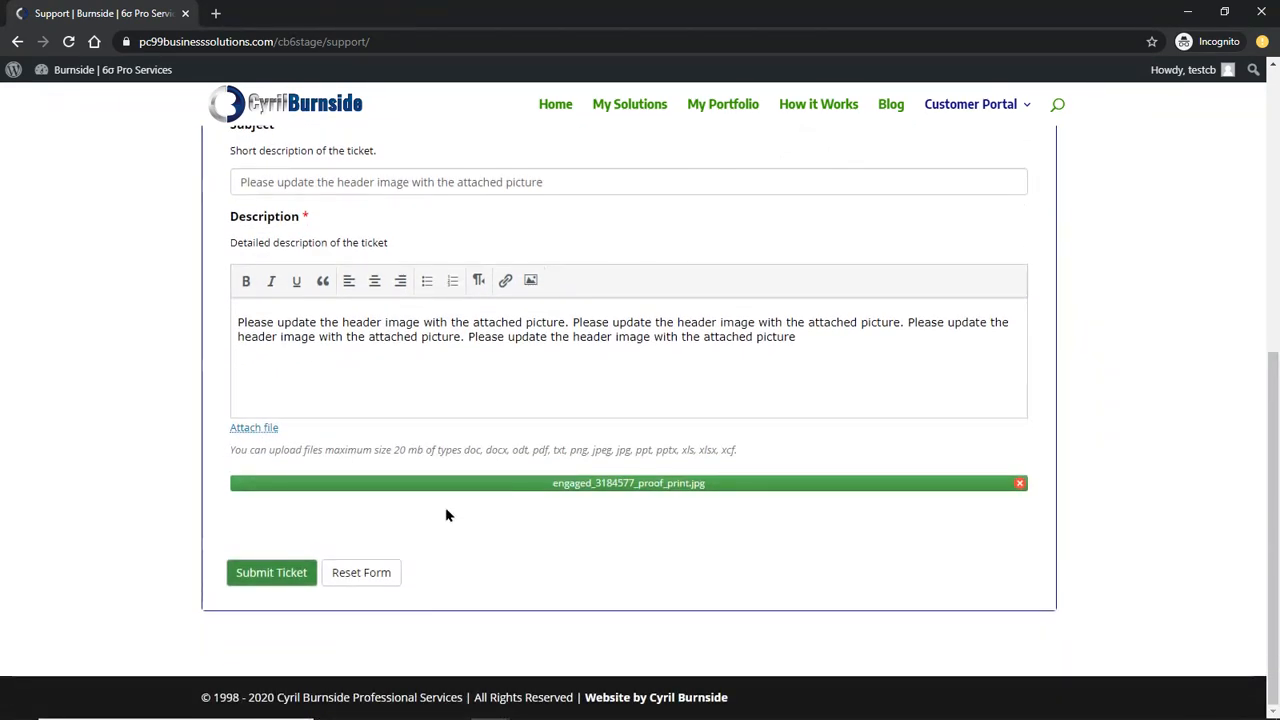
pyautogui.click(279, 574)
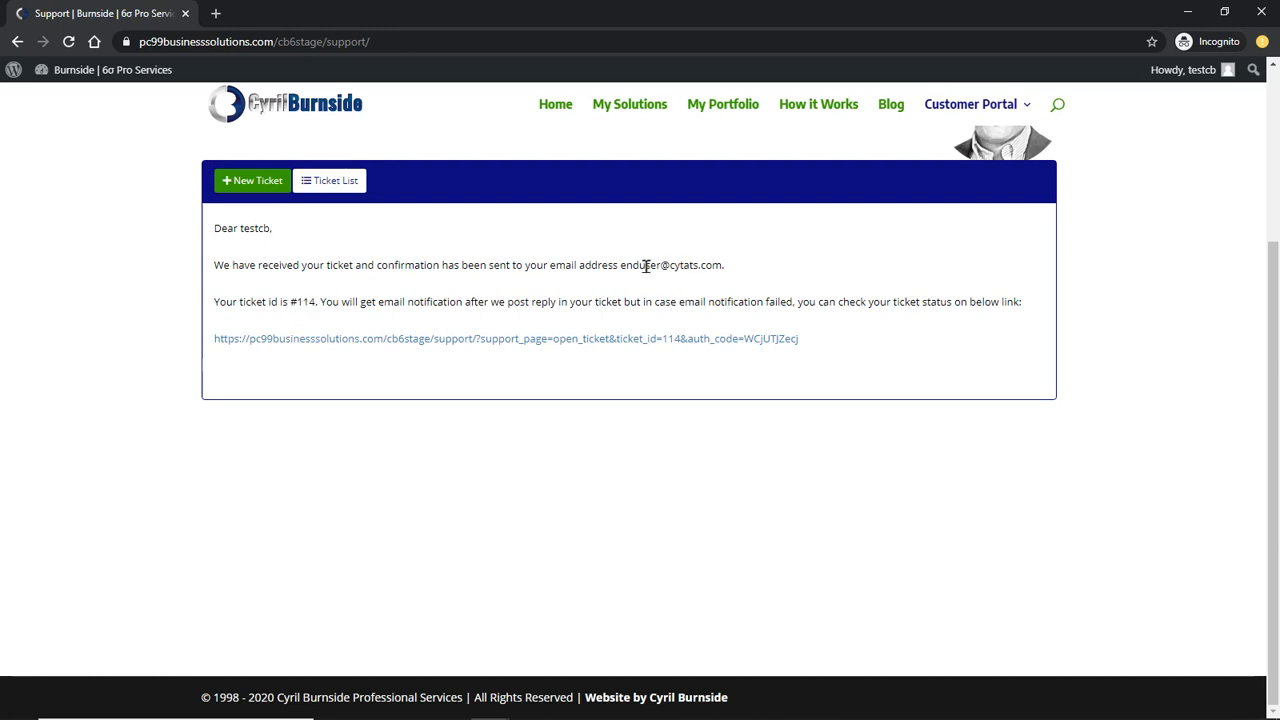
pyautogui.moveTo(621, 265); pyautogui.dragTo(720, 268)
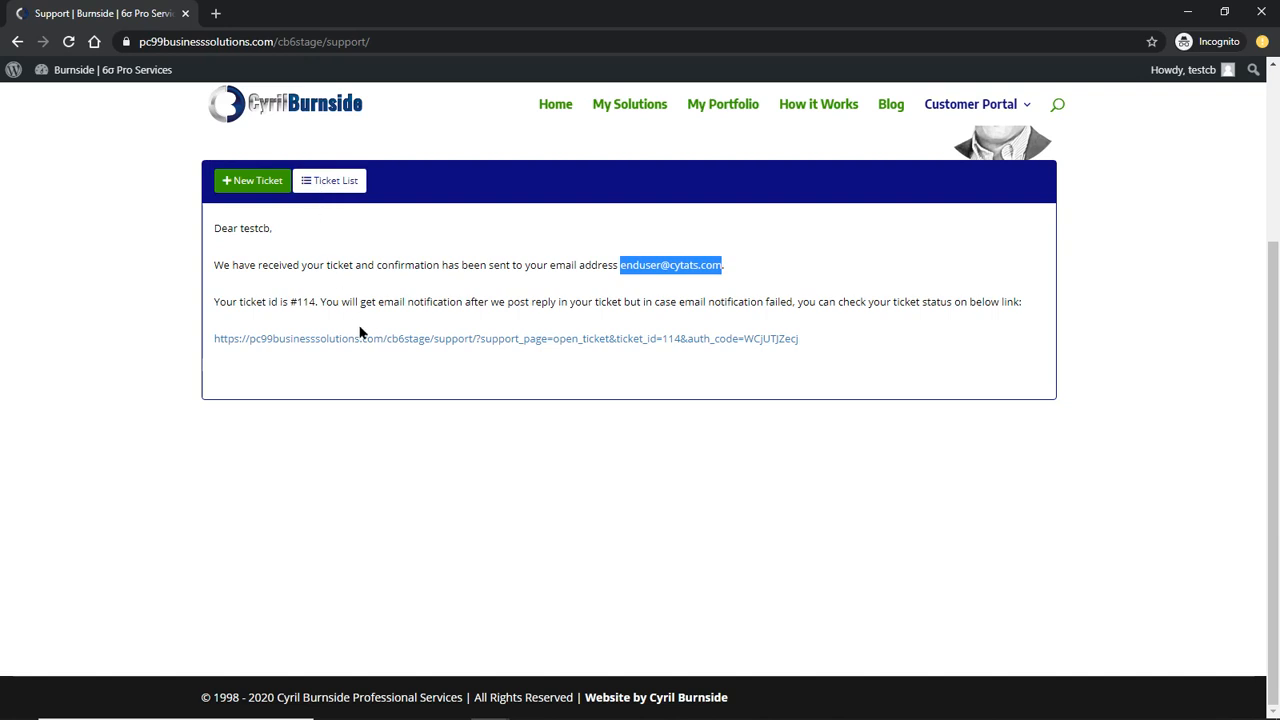
pyautogui.click(331, 178)
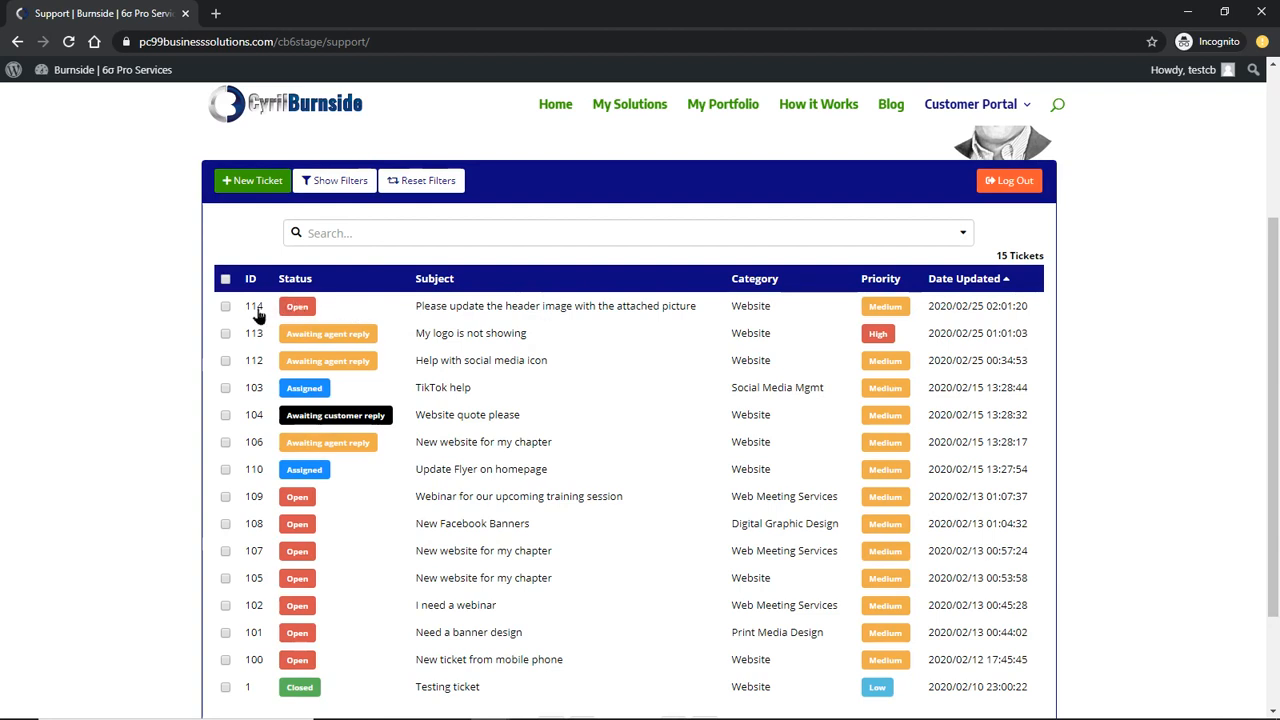
# Open ticket 114's detail view showing the repeated request and attached image
pyautogui.click(490, 308)
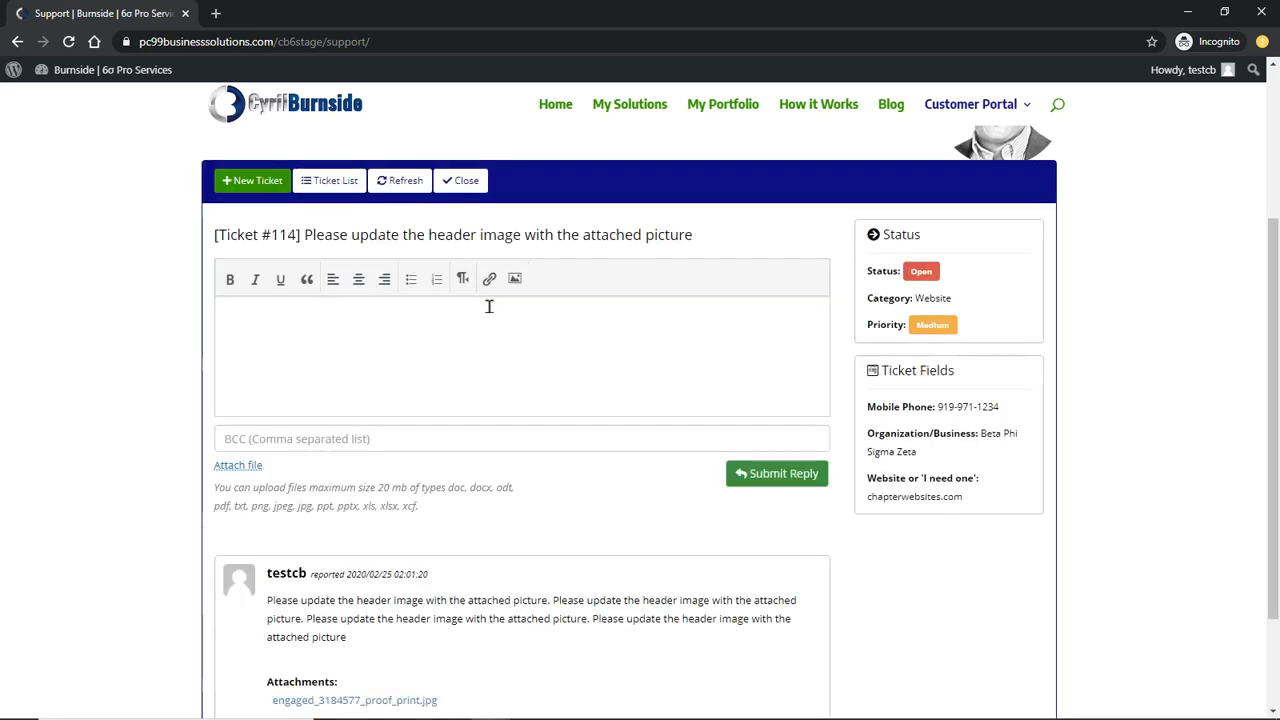
pyautogui.scroll(-3, 373, 405)
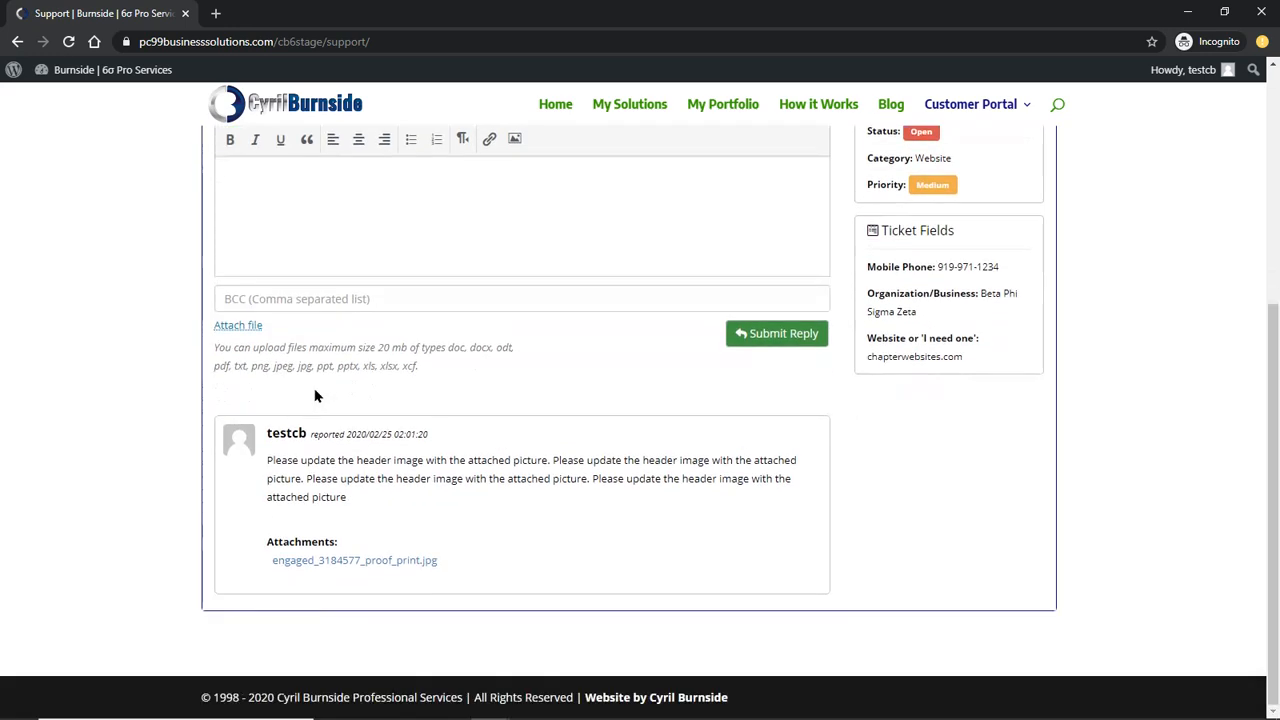
pyautogui.scroll(4, 349, 488)
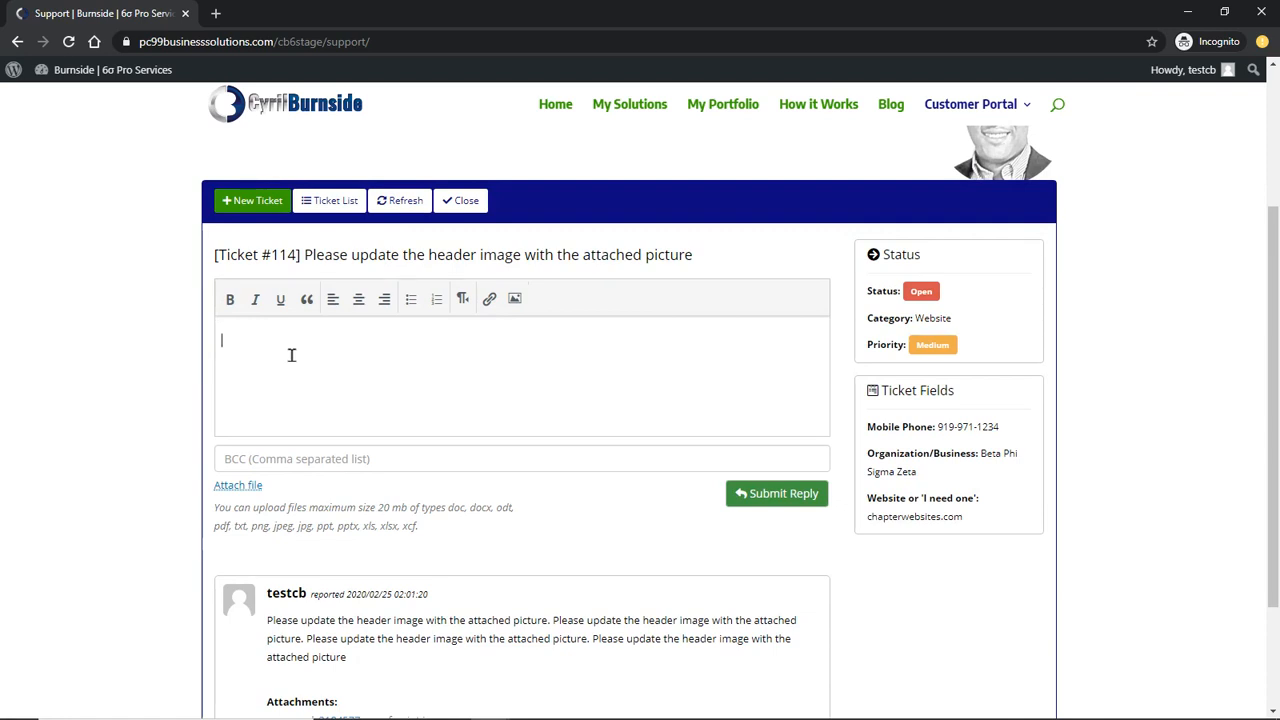
# Write the reply 'Please change title to "Test Picture"', correcting its wording
pyautogui.write('ease addte')
pyautogui.press('BackSpace')
pyautogui.write('ure')
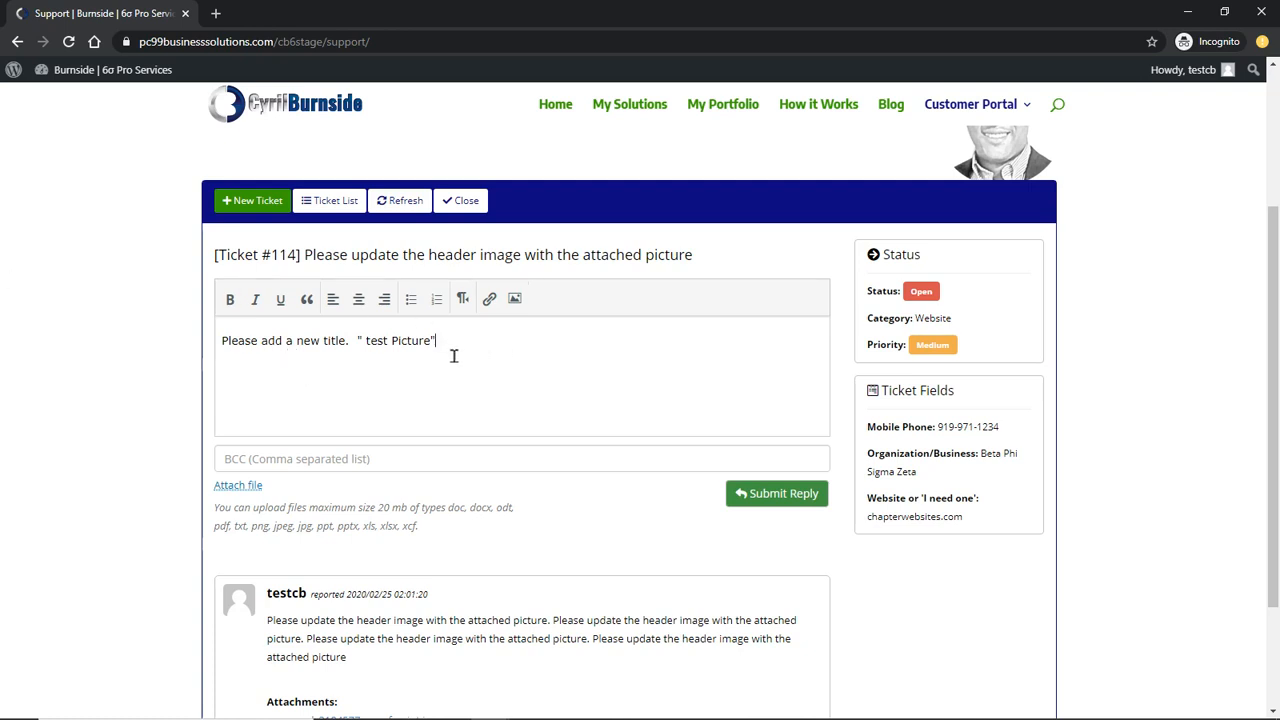
pyautogui.press('BackSpace')
pyautogui.write('T')
pyautogui.hotkey('ctrl', 'Left')
pyautogui.hotkey('ctrl', 'Left')
pyautogui.hotkey('ctrl', 'Left')
pyautogui.hotkey('ctrl', 'Left')
pyautogui.press('BackSpace')
pyautogui.press('BackSpace')
pyautogui.press('BackSpace')
pyautogui.press('BackSpace')
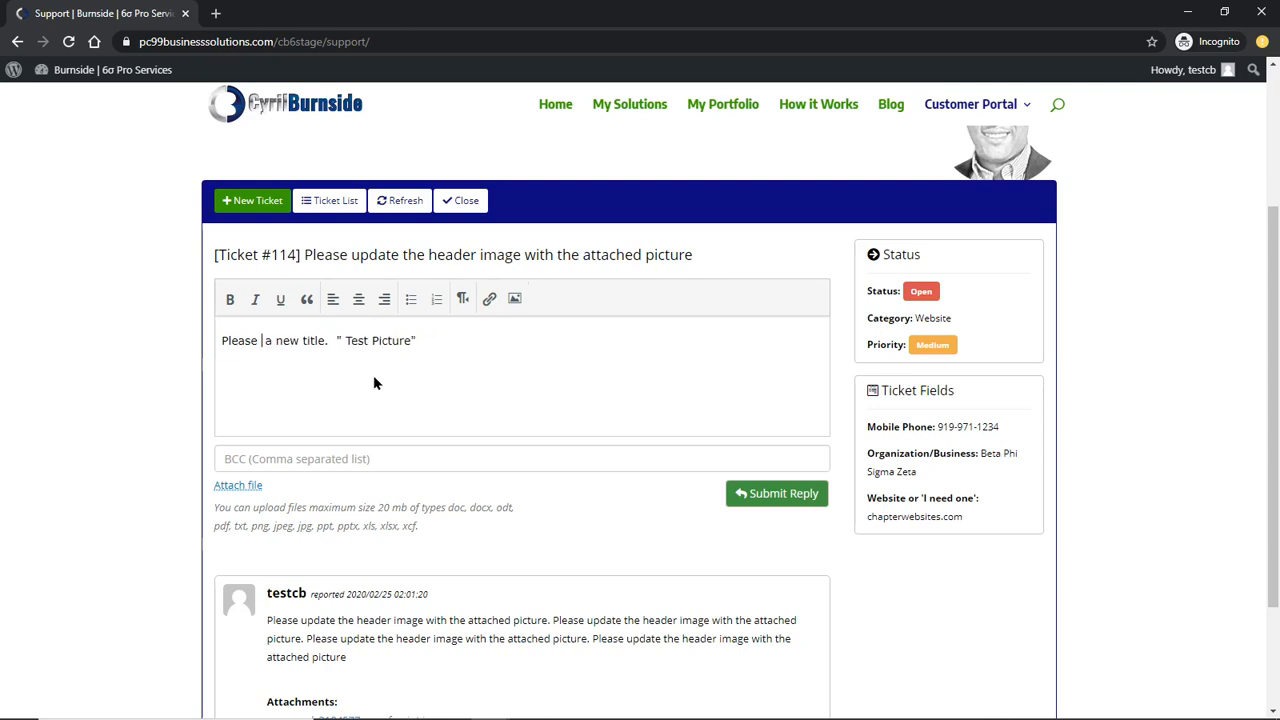
pyautogui.write('change')
pyautogui.press('Delete')
pyautogui.press('Delete')
pyautogui.press('Delete')
pyautogui.press('Delete')
pyautogui.press('Delete')
pyautogui.press('Delete')
pyautogui.press('Delete')
pyautogui.write('to')
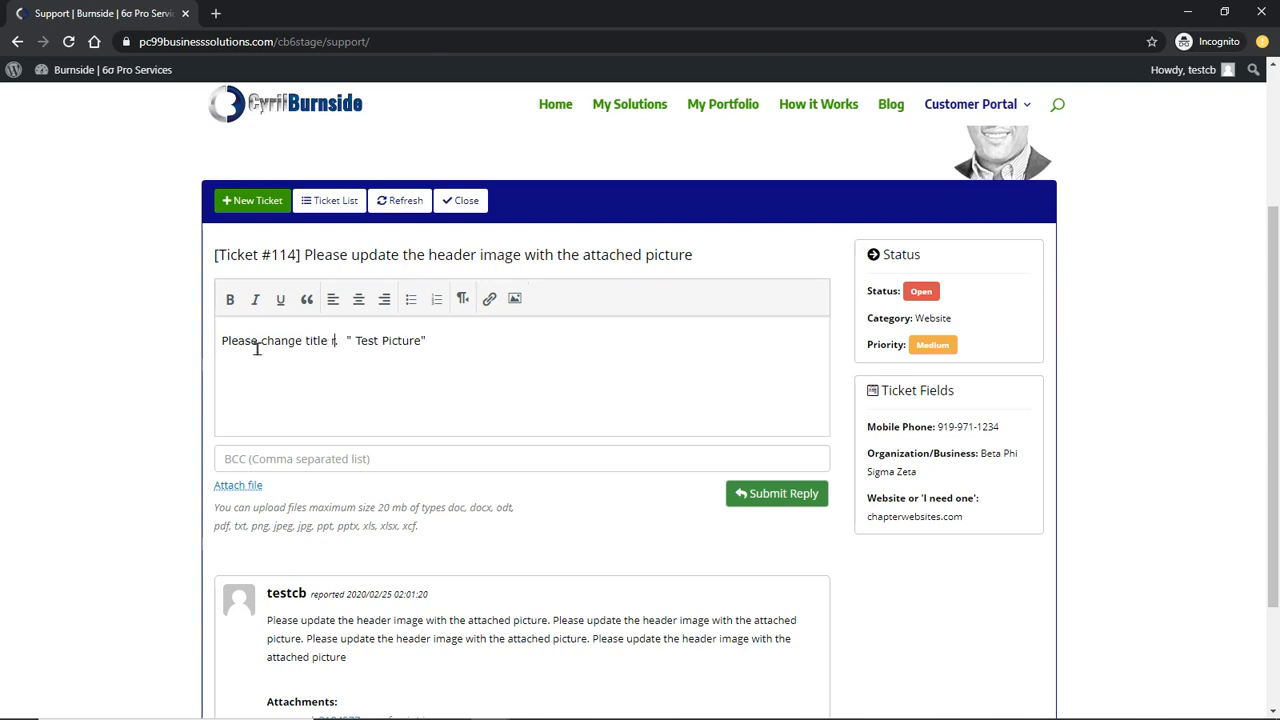
pyautogui.press('Delete')
pyautogui.press('Delete')
pyautogui.press('Delete')
# Submit and confirm the reply, leaving ticket #114 Awaiting agent reply
pyautogui.click(783, 494)
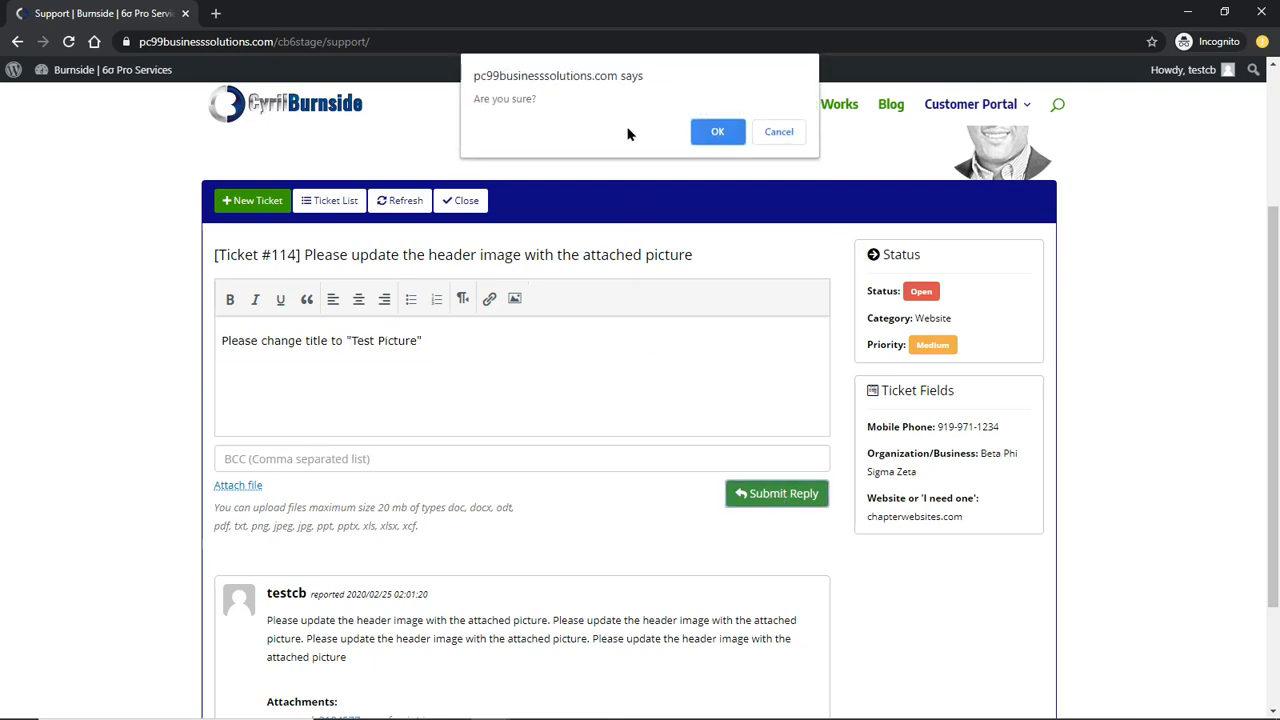
pyautogui.click(706, 132)
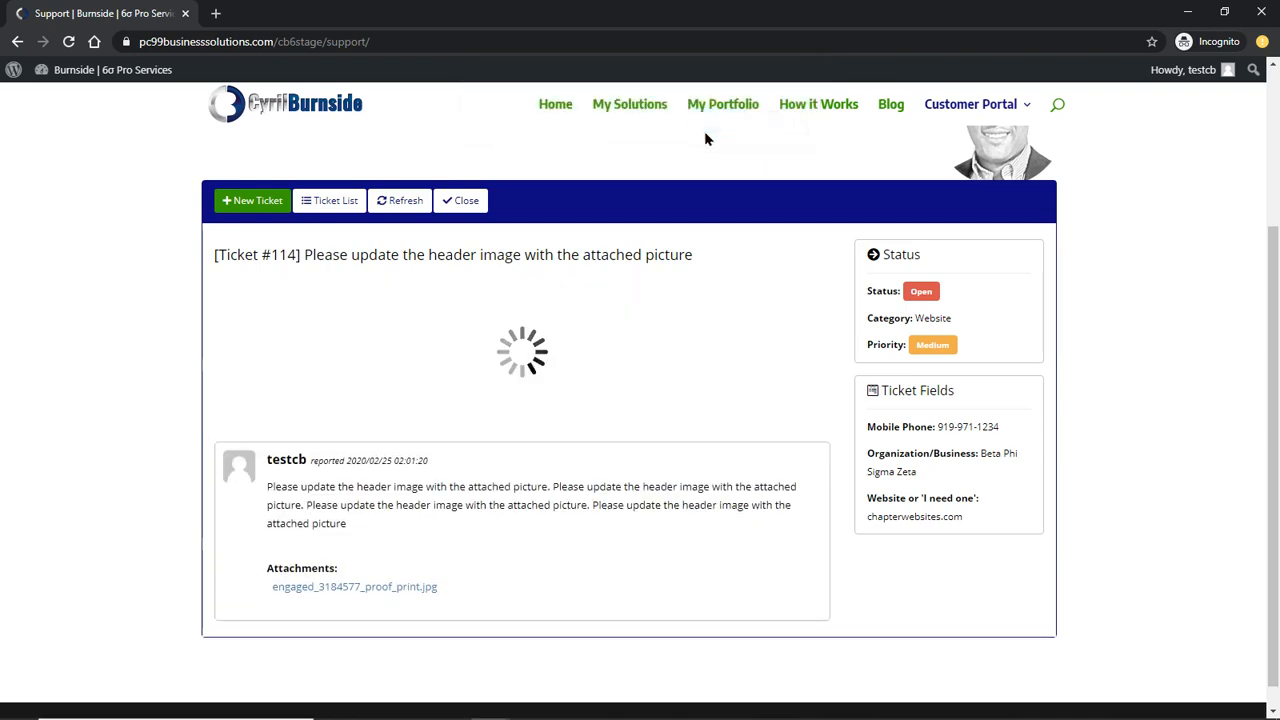
pyautogui.scroll(-2, 366, 555)
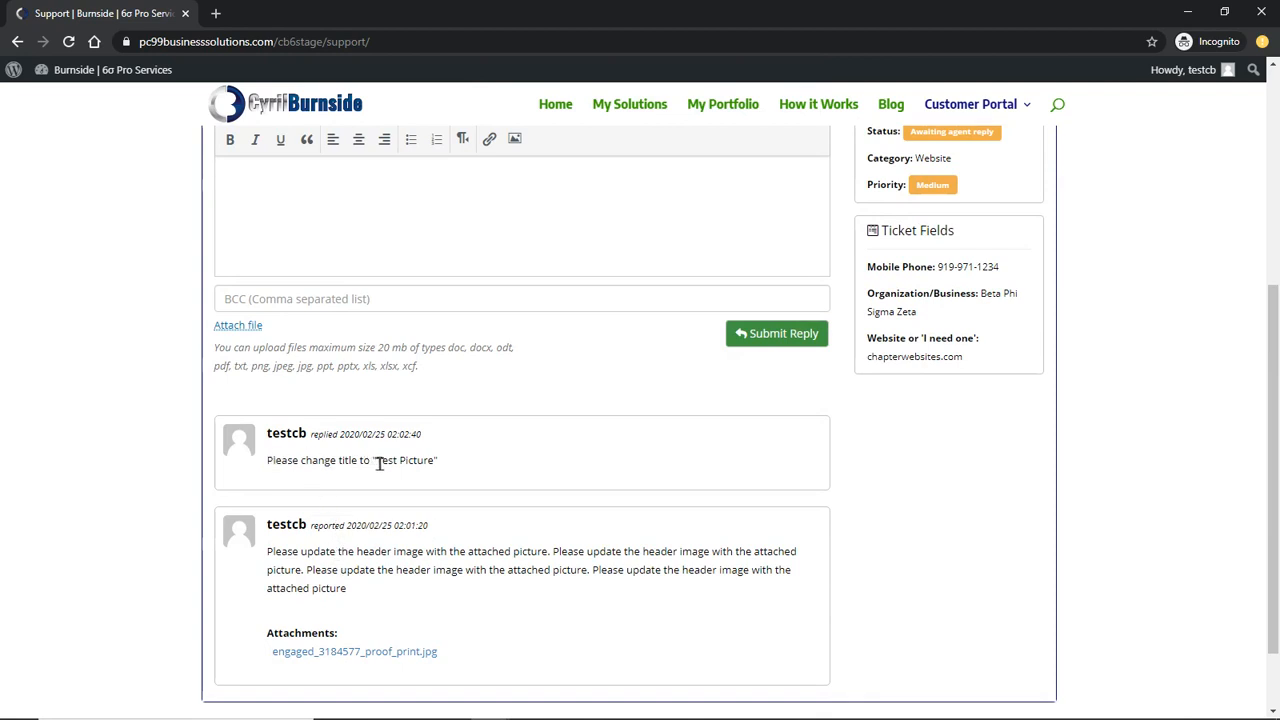
pyautogui.scroll(2, 385, 482)
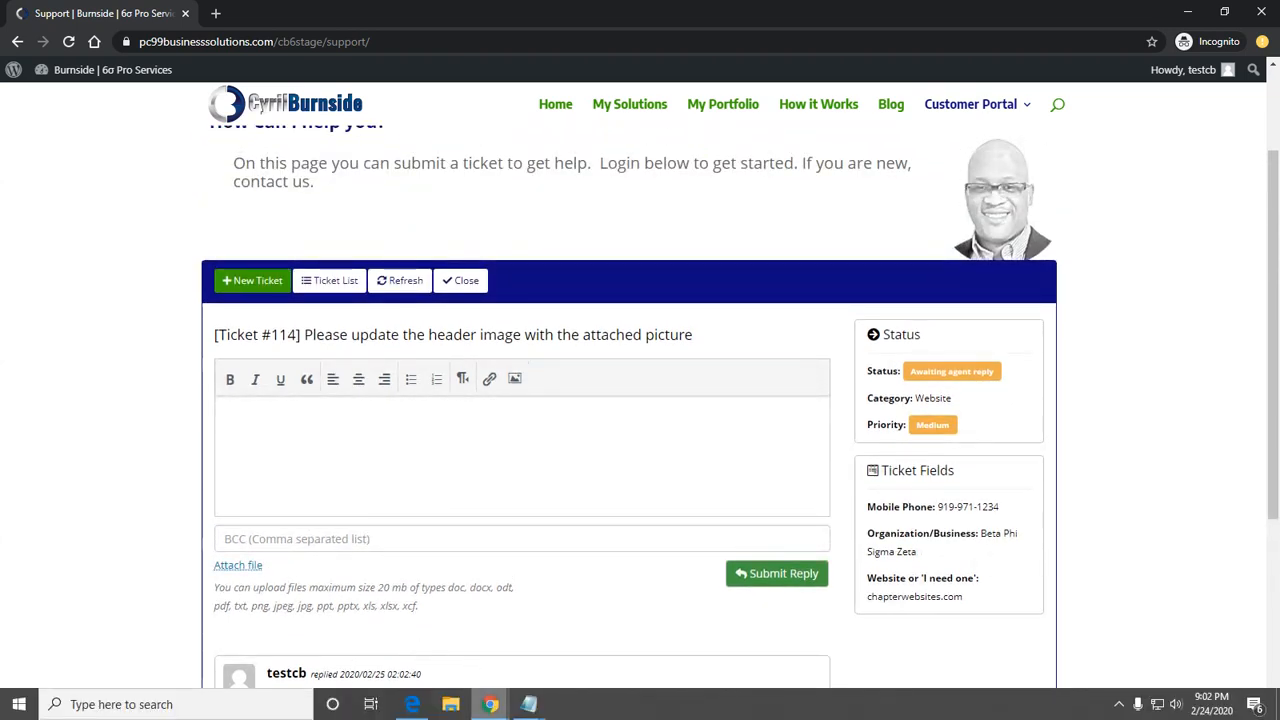
# Switch to the other browser window showing the Burnside home page and go to the portal's Support page
pyautogui.click(488, 706)
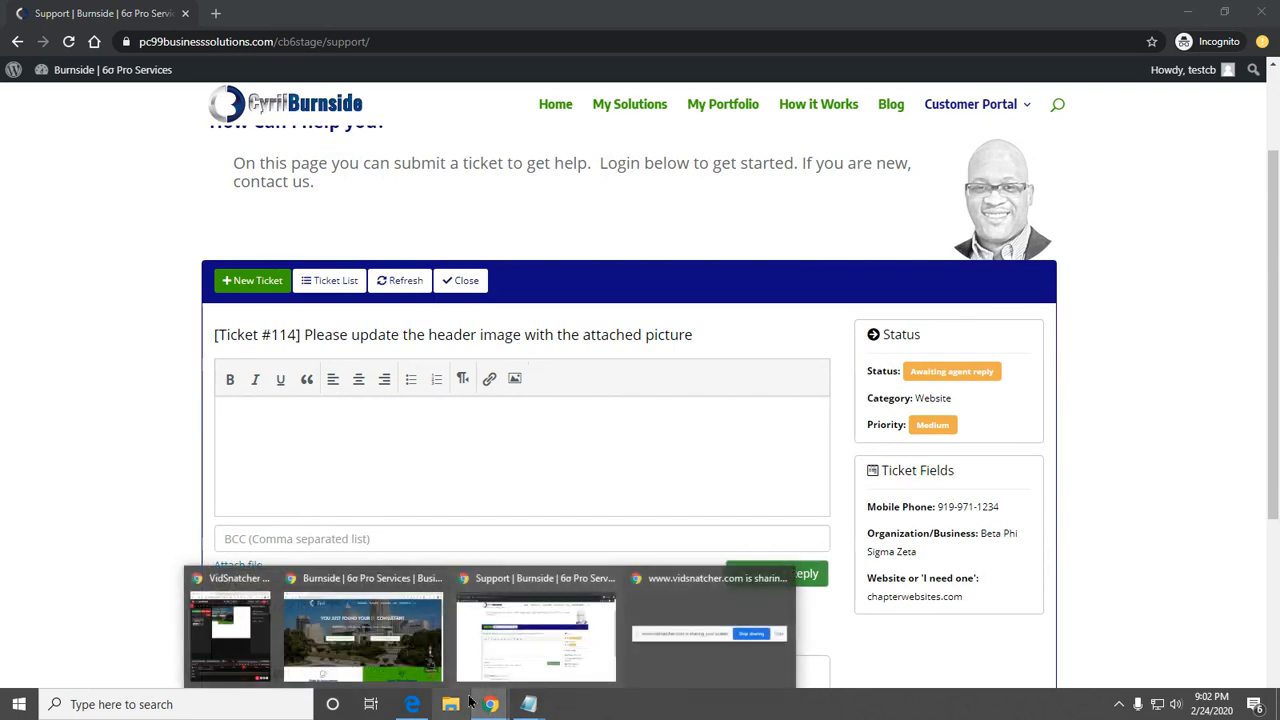
pyautogui.click(424, 652)
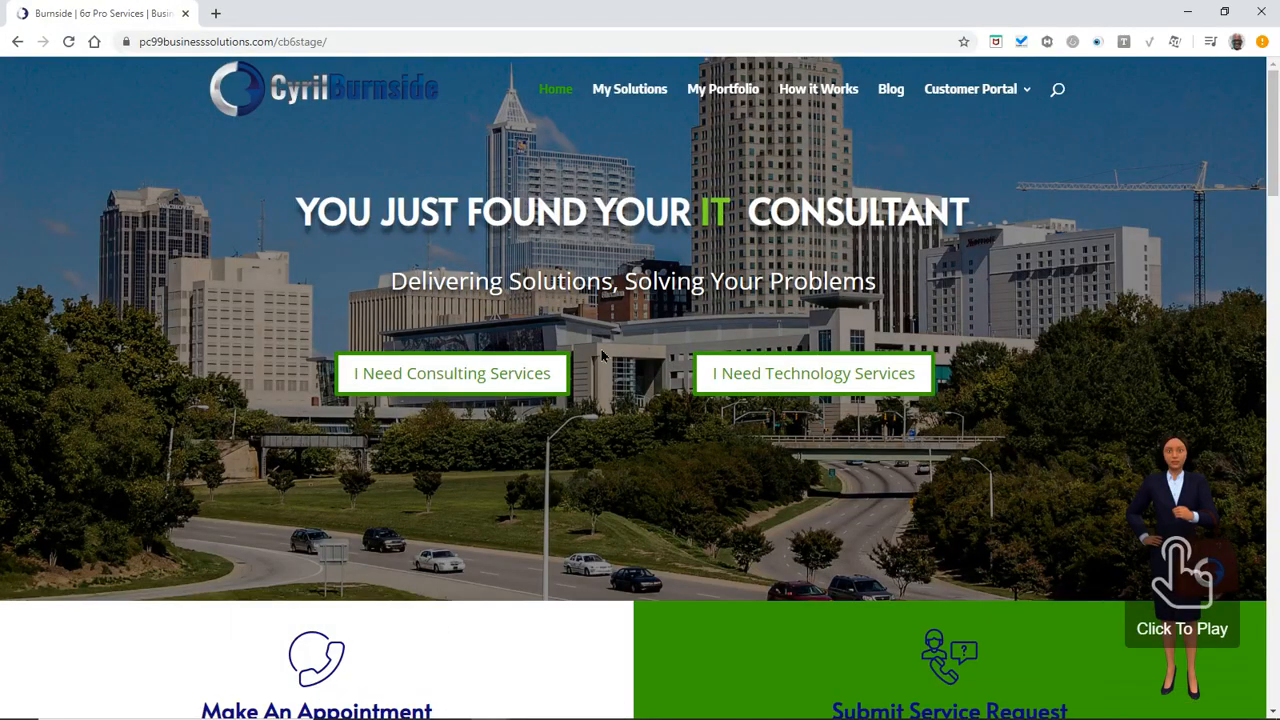
pyautogui.moveTo(989, 95)
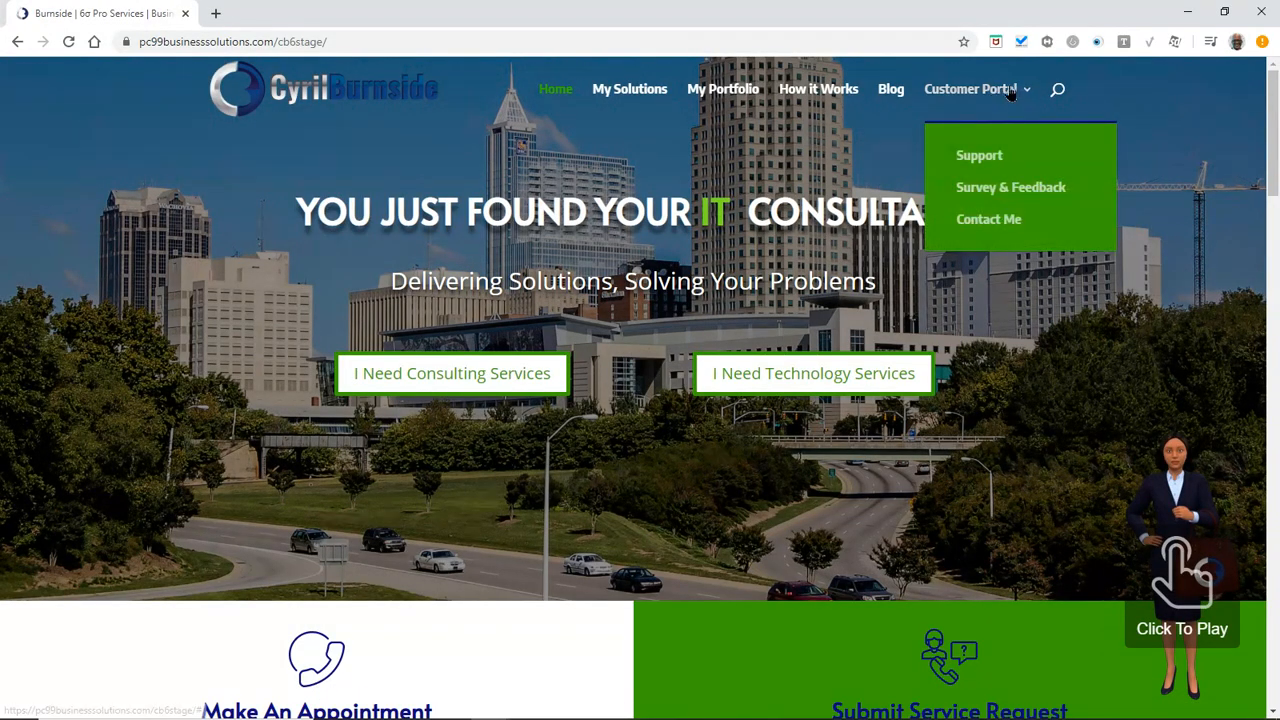
pyautogui.click(980, 157)
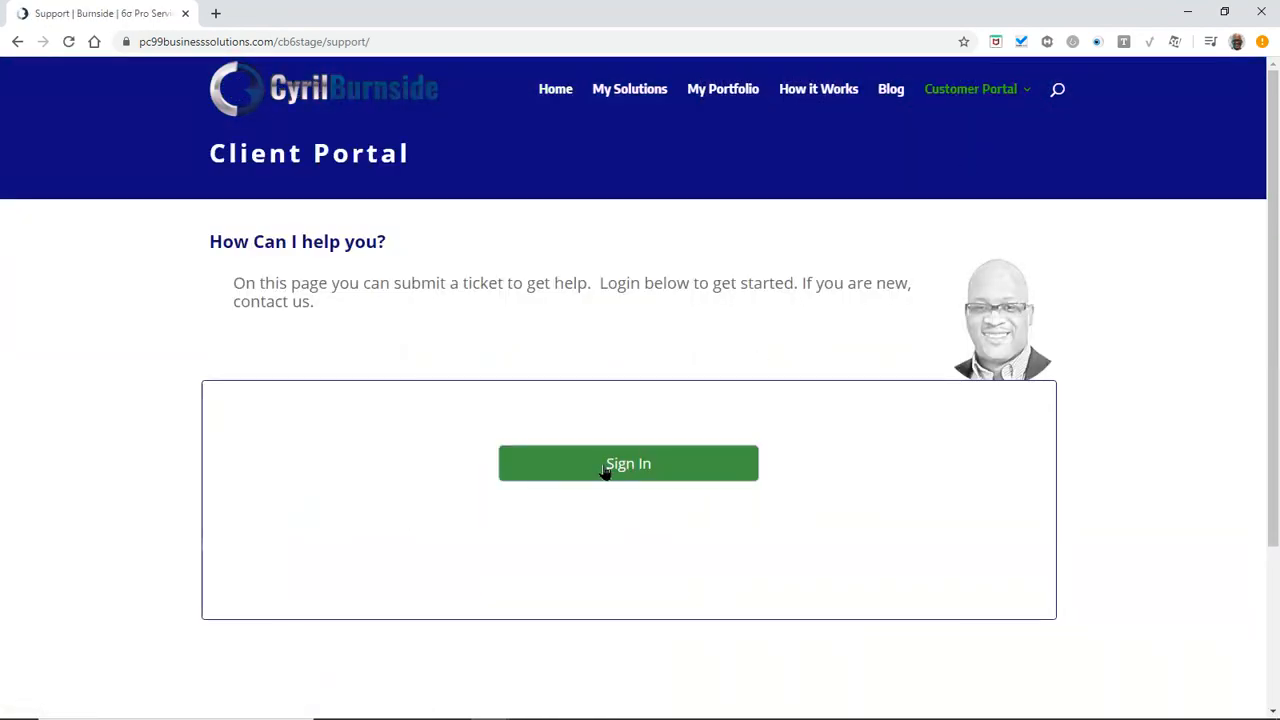
# Sign in with the support agent's username and password, then dismiss the save-password prompt
pyautogui.click(588, 471)
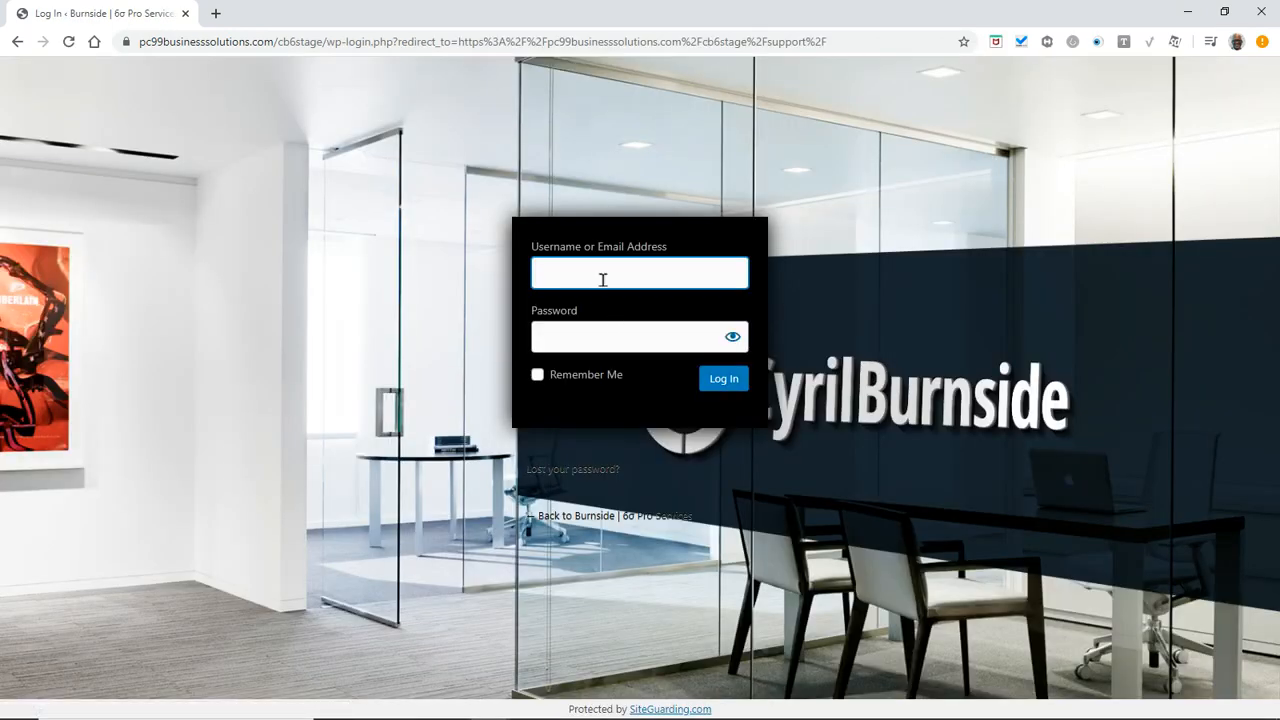
pyautogui.write('support')
pyautogui.click(679, 341)
pyautogui.write('••••••••')
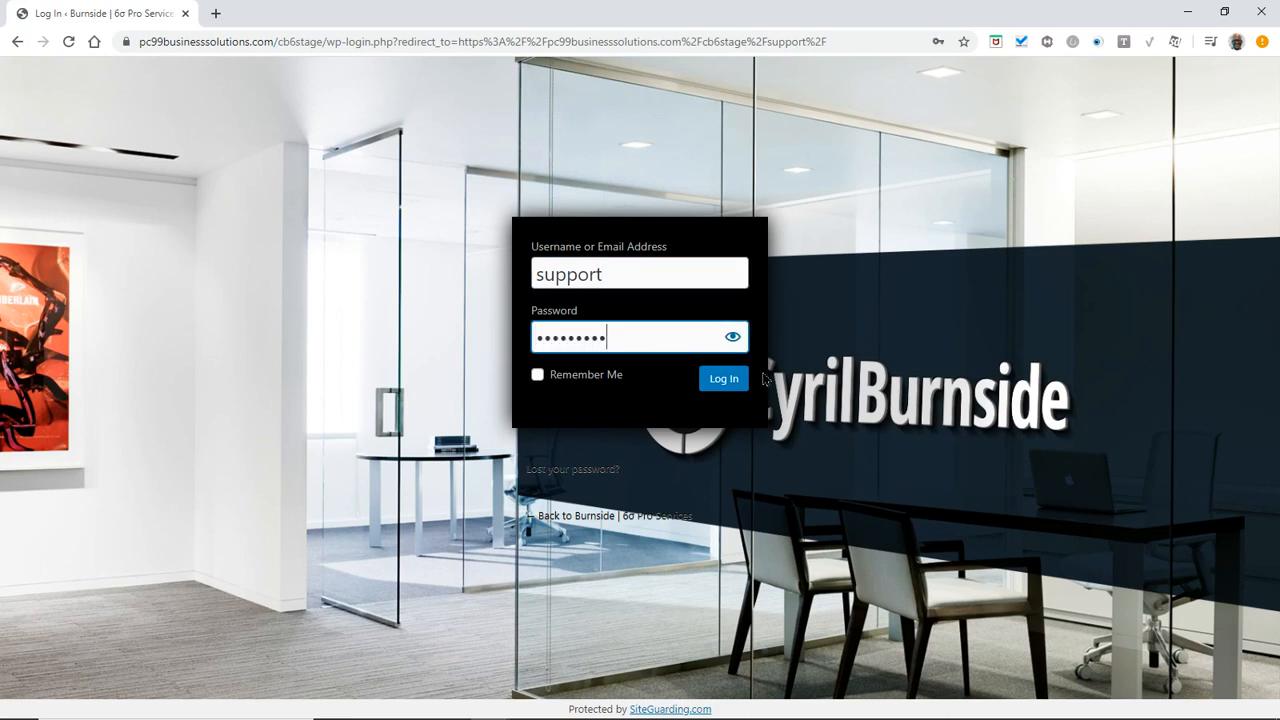
pyautogui.click(720, 382)
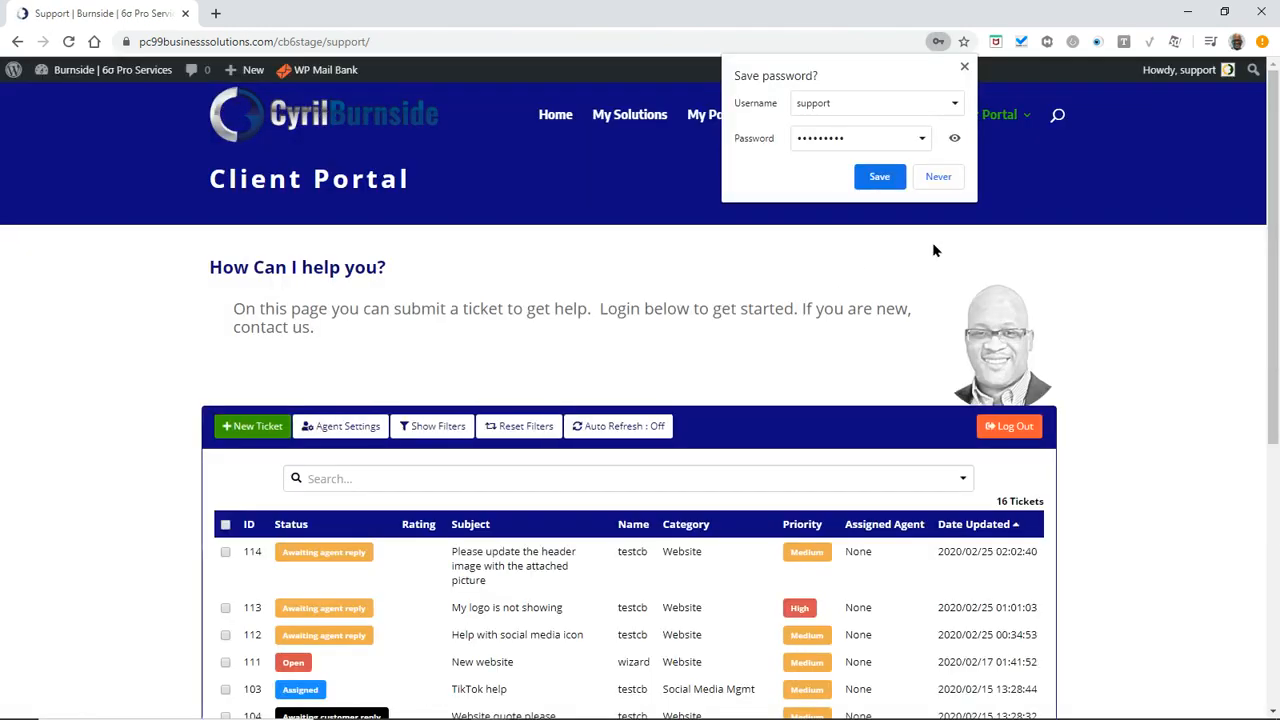
pyautogui.click(932, 250)
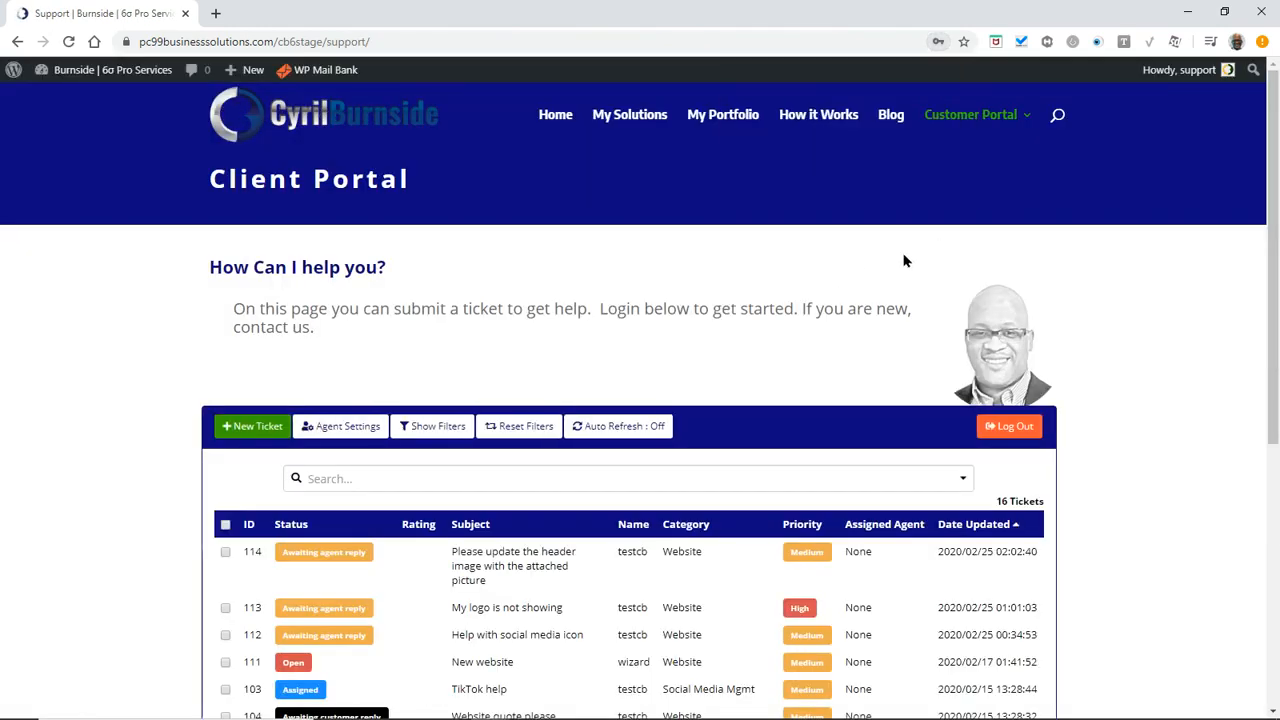
# Open ticket #114 from the agent's list of 16 tickets and read the customer's 'Test Picture' reply
pyautogui.scroll(-1, 480, 580)
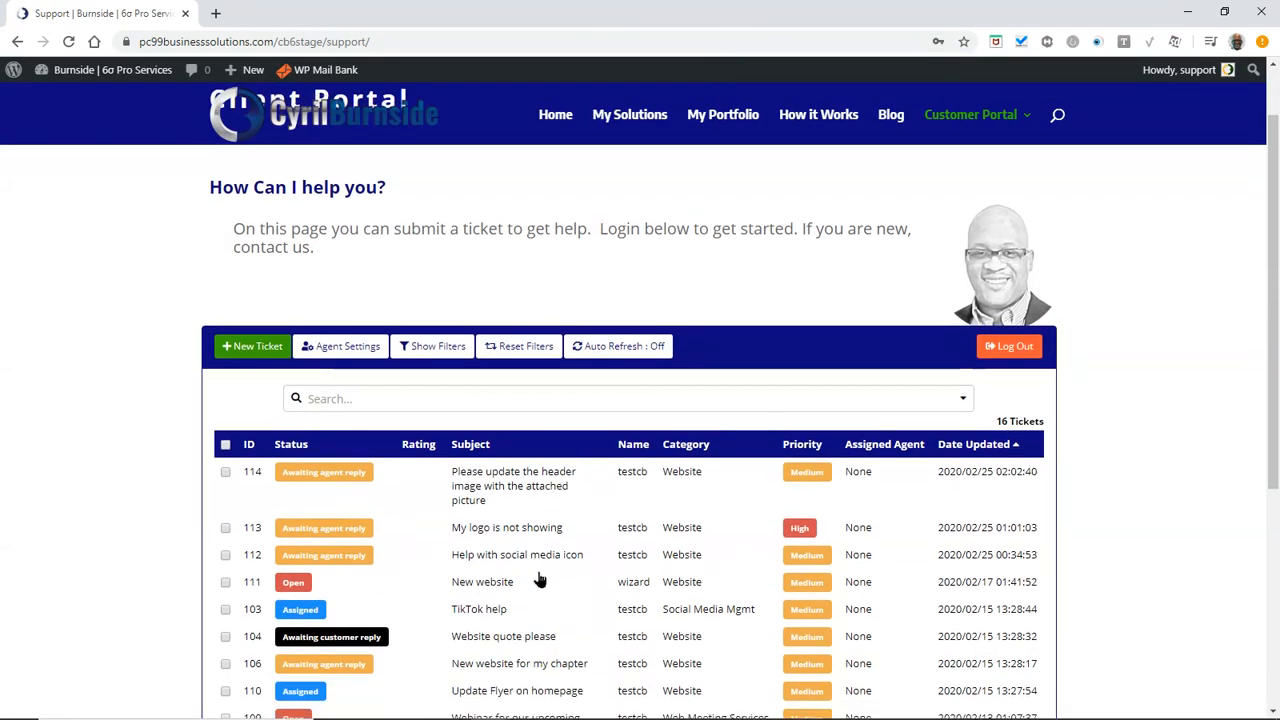
pyautogui.scroll(-3, 510, 585)
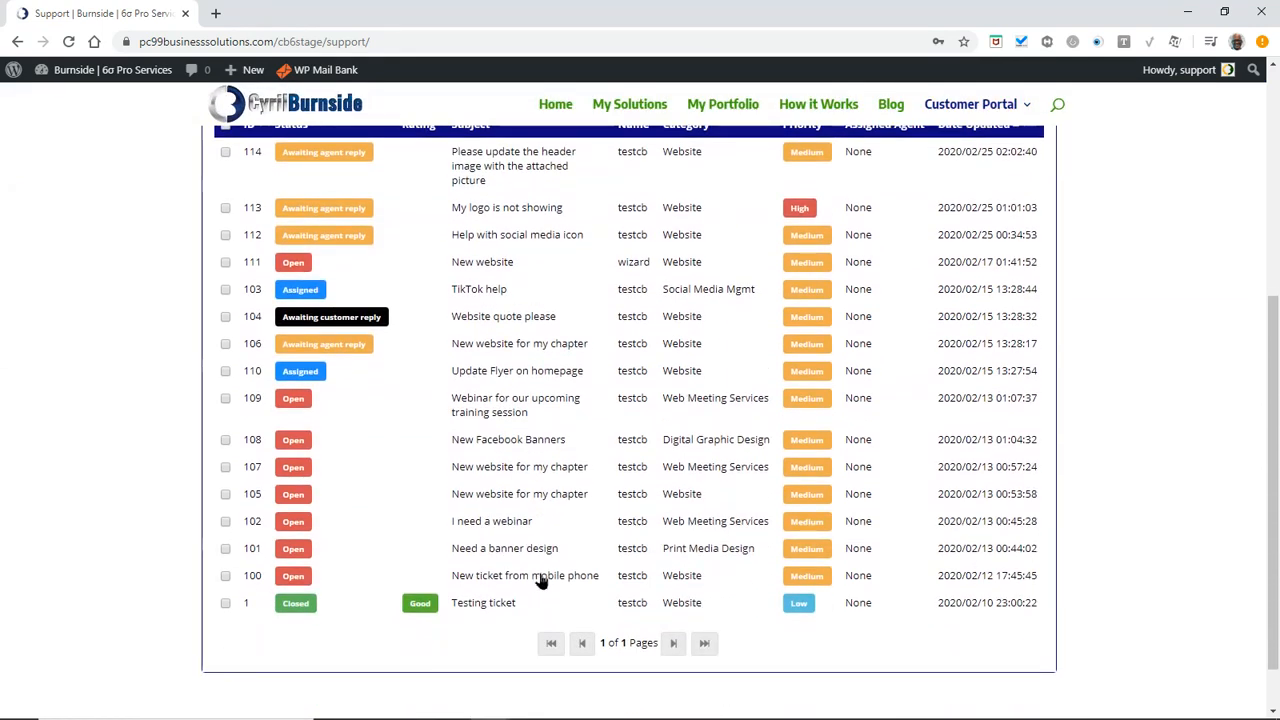
pyautogui.scroll(3, 540, 580)
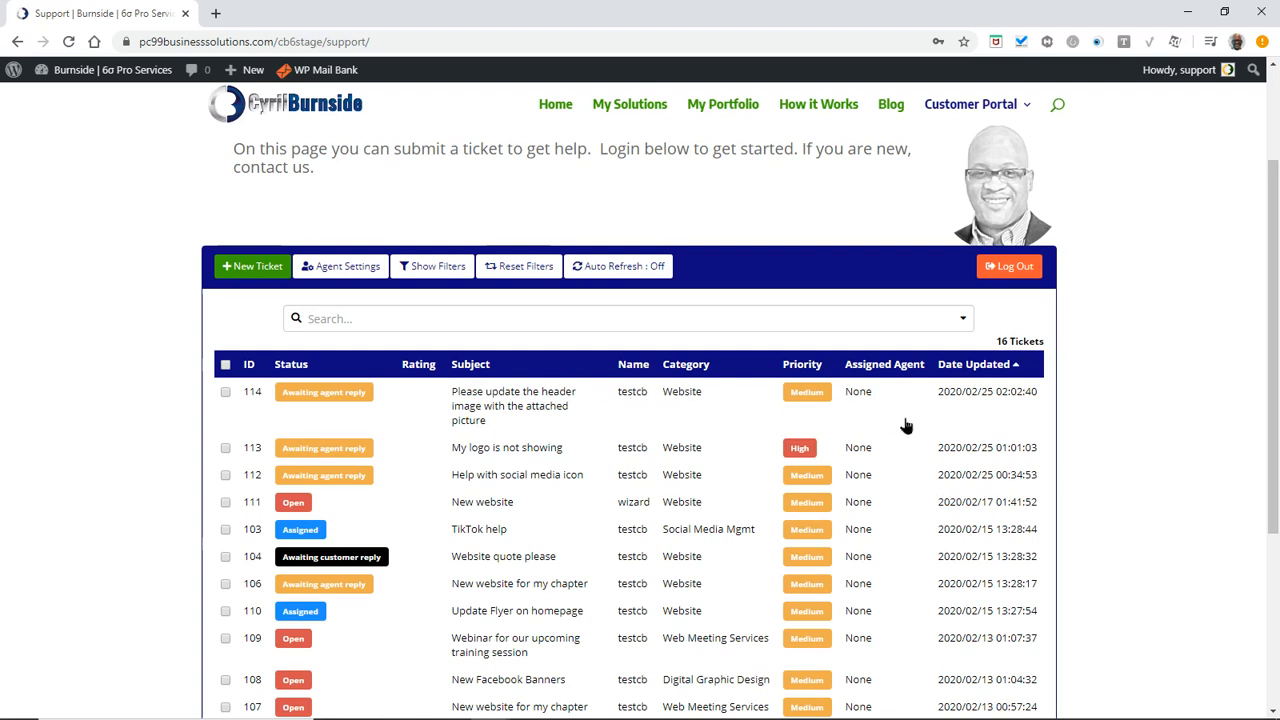
pyautogui.click(482, 398)
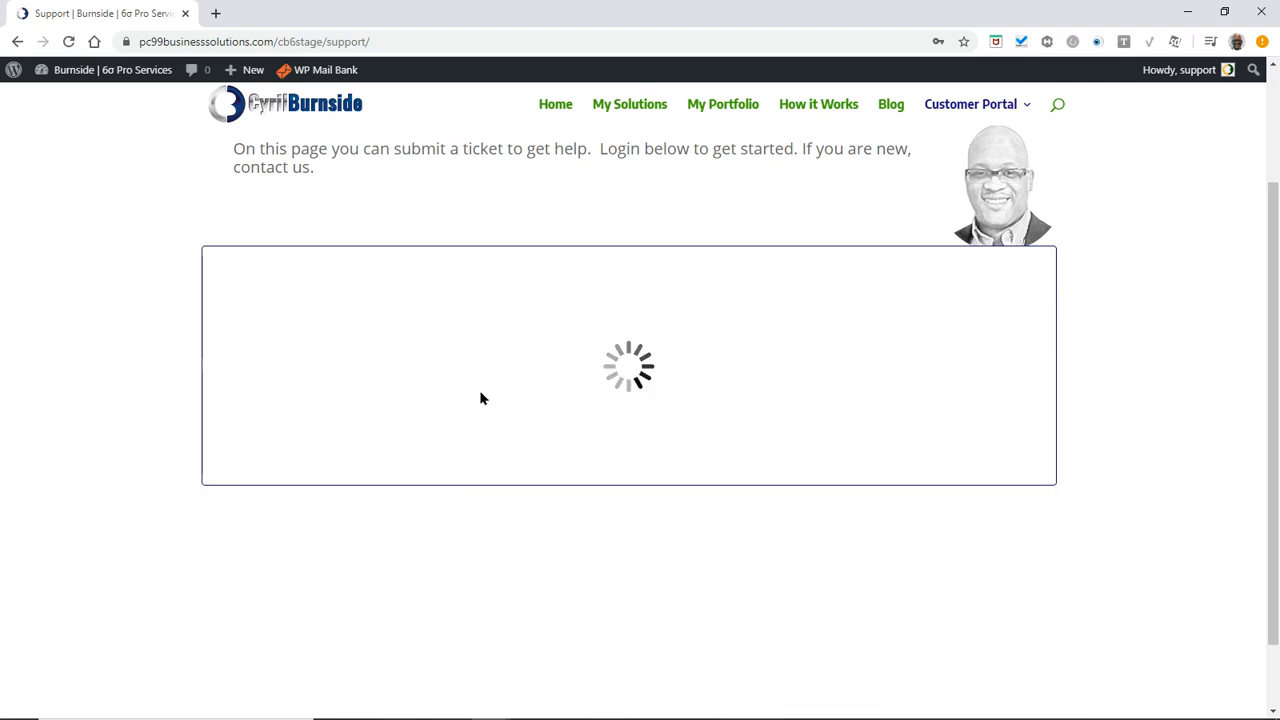
pyautogui.scroll(-4, 484, 479)
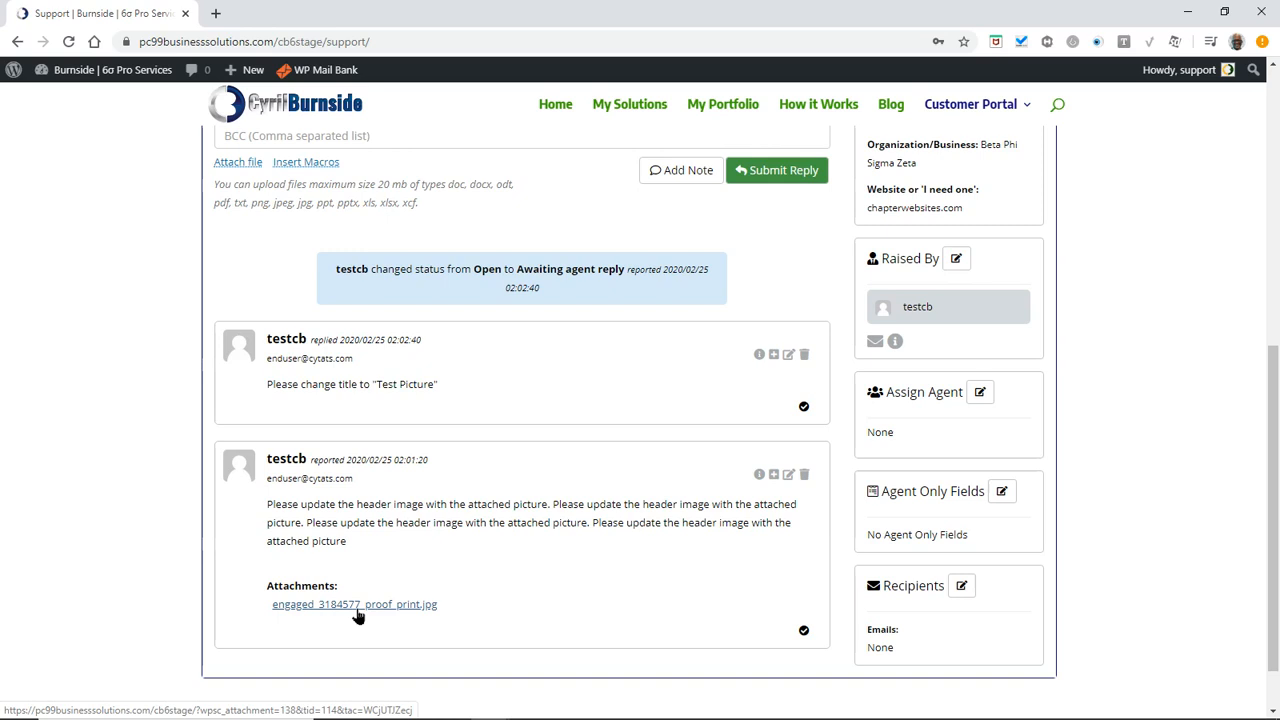
pyautogui.scroll(2, 370, 615)
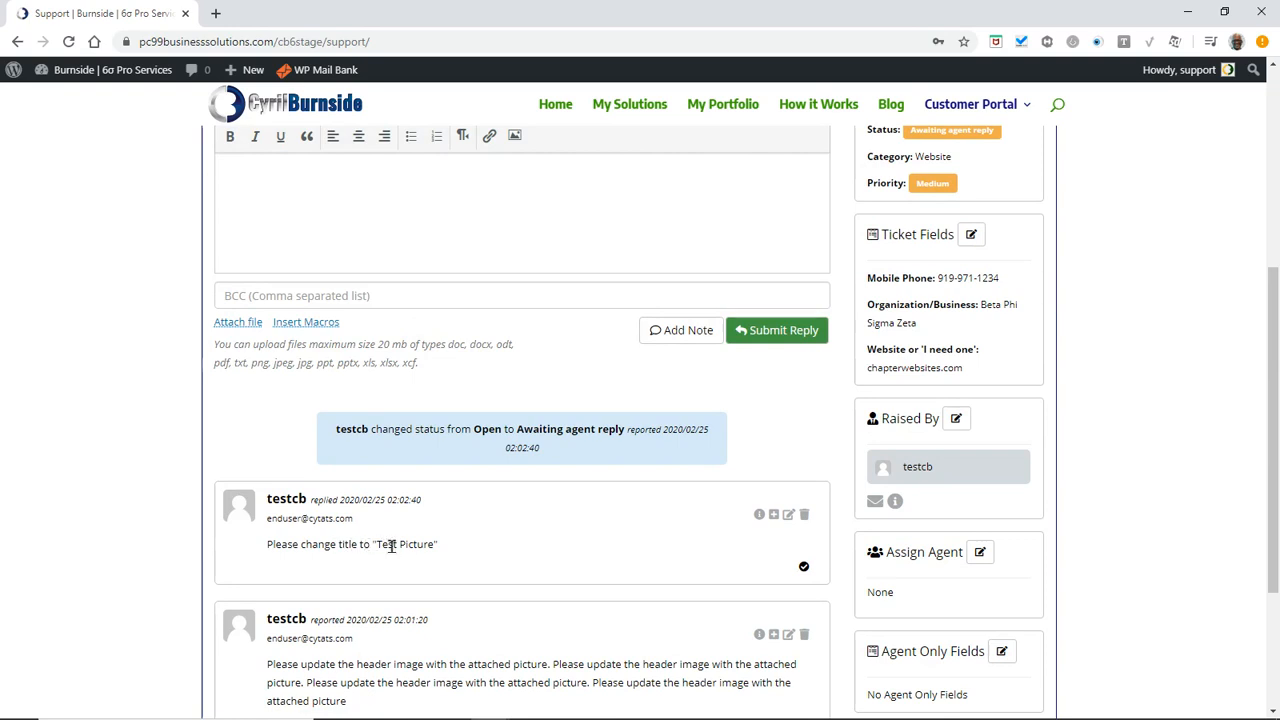
# Type the agent reply 'Hi Testcb, I am working on this for you.' with the sign-off 'Support.'
pyautogui.scroll(3, 420, 563)
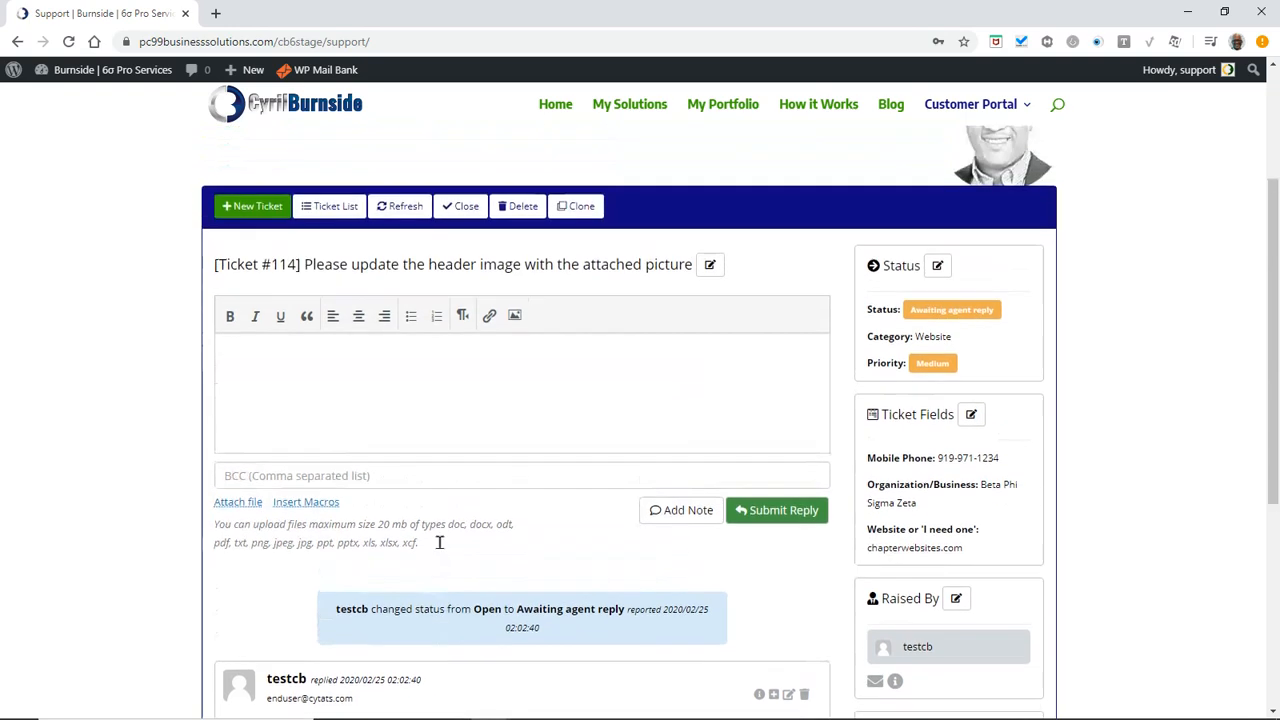
pyautogui.click(352, 435)
pyautogui.write('Hi Testcb,')
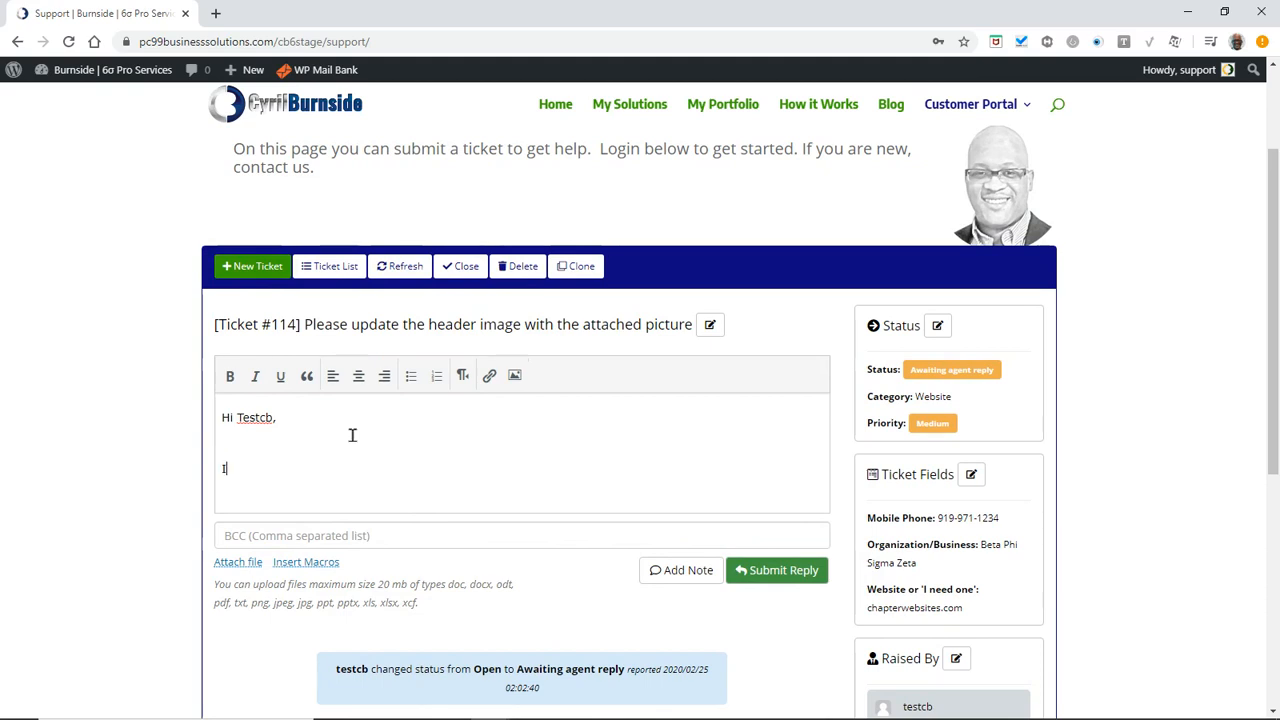
pyautogui.write('am working onthis for you.')
pyautogui.press('Return')
pyautogui.press('Return')
pyautogui.write('Sup')
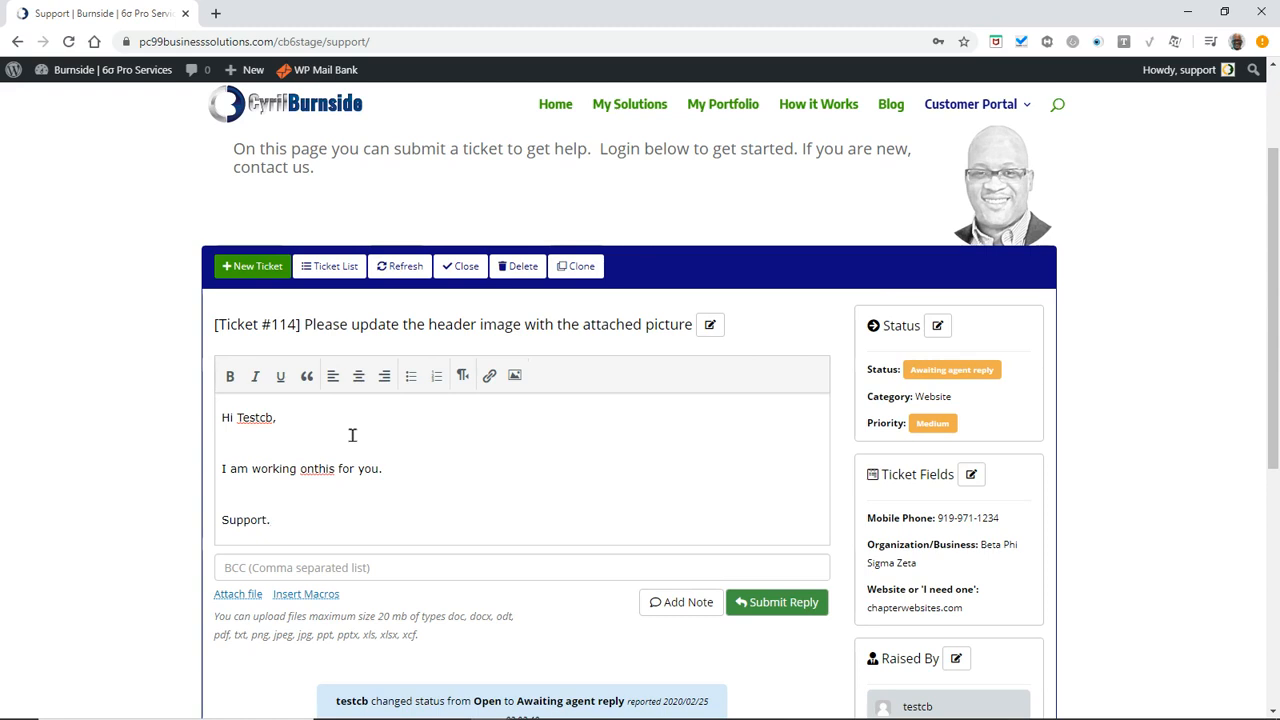
# Fix the run-together 'onthis', remove the blank lines, then submit and confirm the reply
pyautogui.click(320, 468)
pyautogui.press('BackSpace')
pyautogui.click(266, 483)
pyautogui.press('BackSpace')
pyautogui.press('Up')
pyautogui.press('BackSpace')
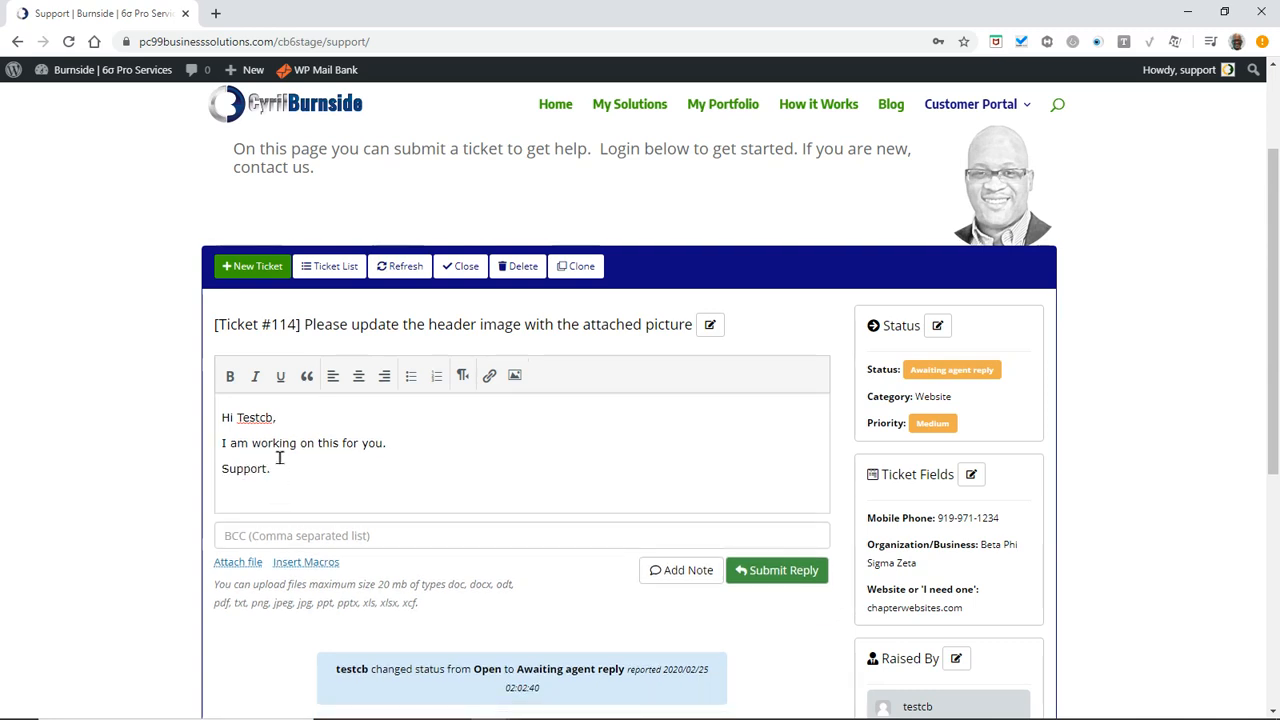
pyautogui.click(770, 573)
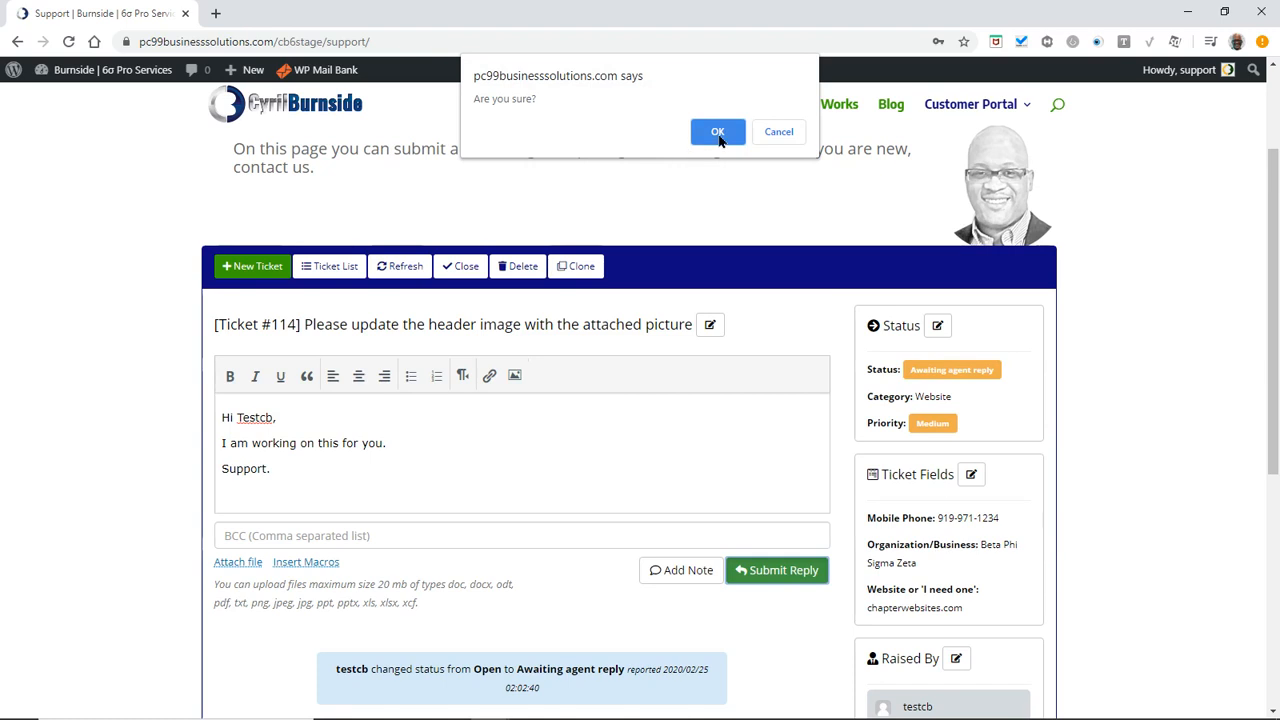
pyautogui.click(718, 133)
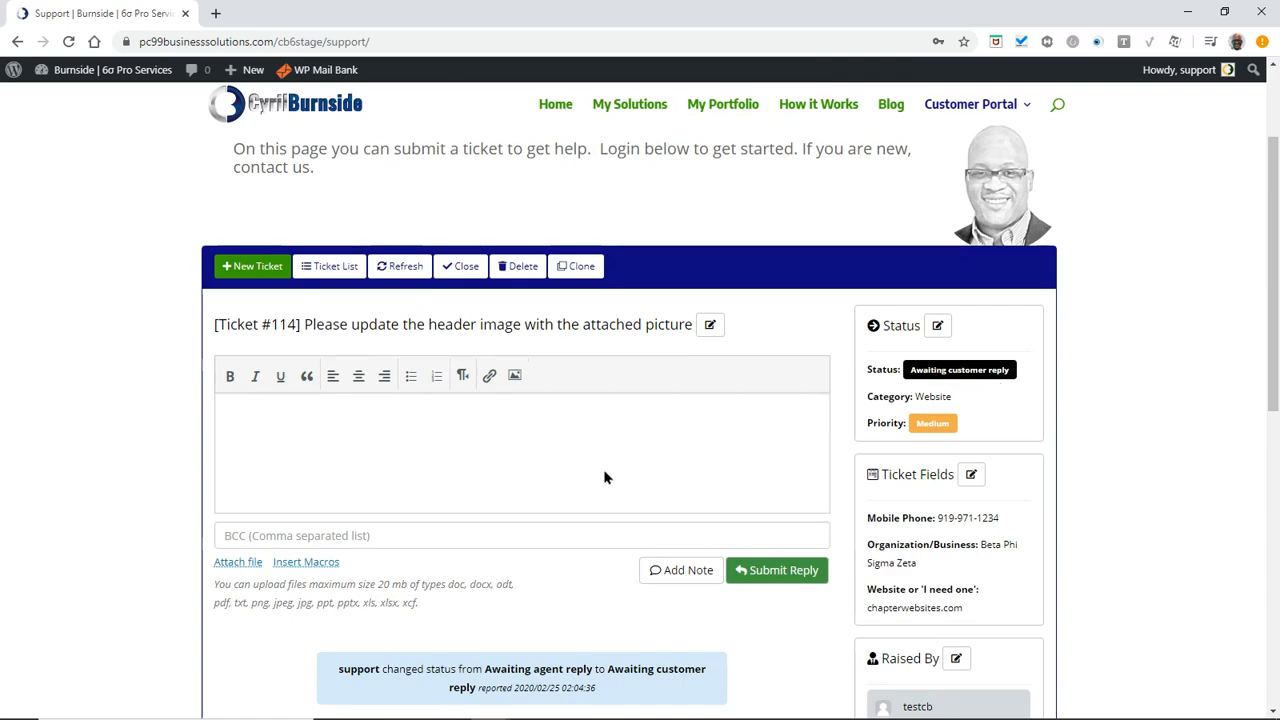
# Scroll through ticket #114's thread to check the posted reply and its Awaiting customer reply status
pyautogui.scroll(-6, 654, 457)
pyautogui.scroll(-1, 350, 615)
pyautogui.scroll(1, 357, 620)
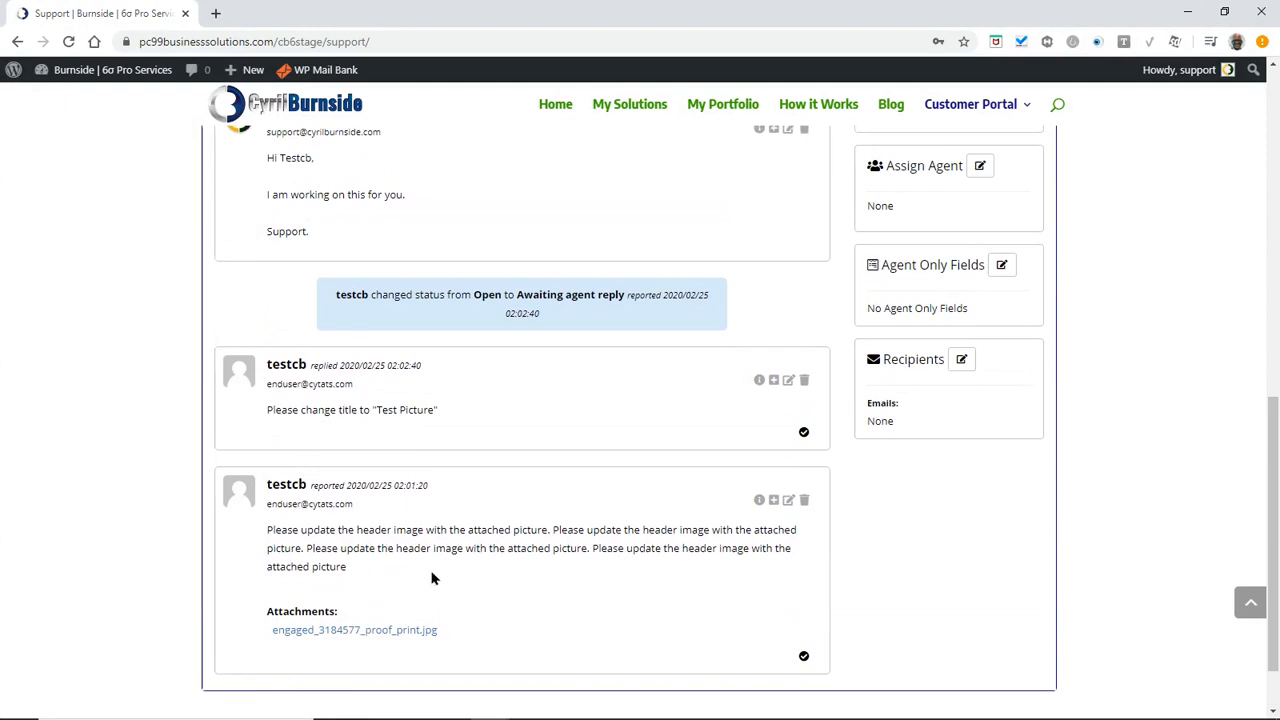
pyautogui.scroll(2, 363, 475)
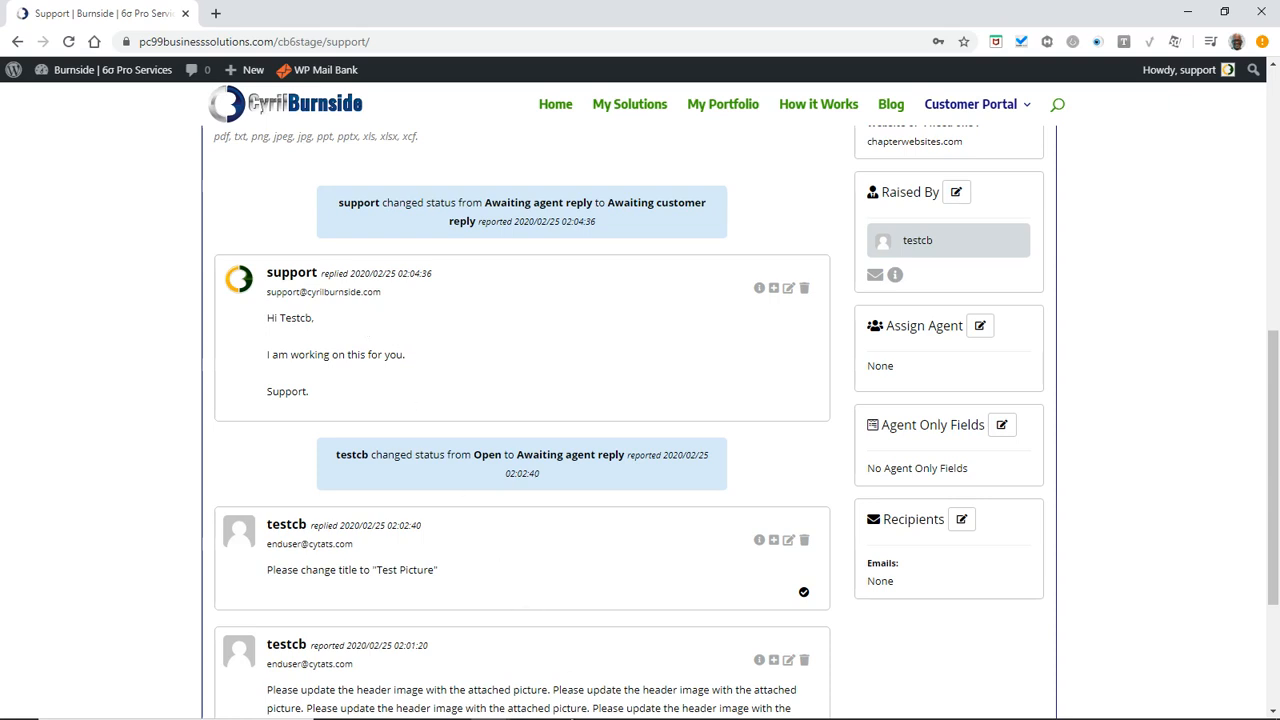
# In the customer's incognito window, open ticket #114 from the Ticket List and read the agent's reply
pyautogui.moveTo(488, 706)
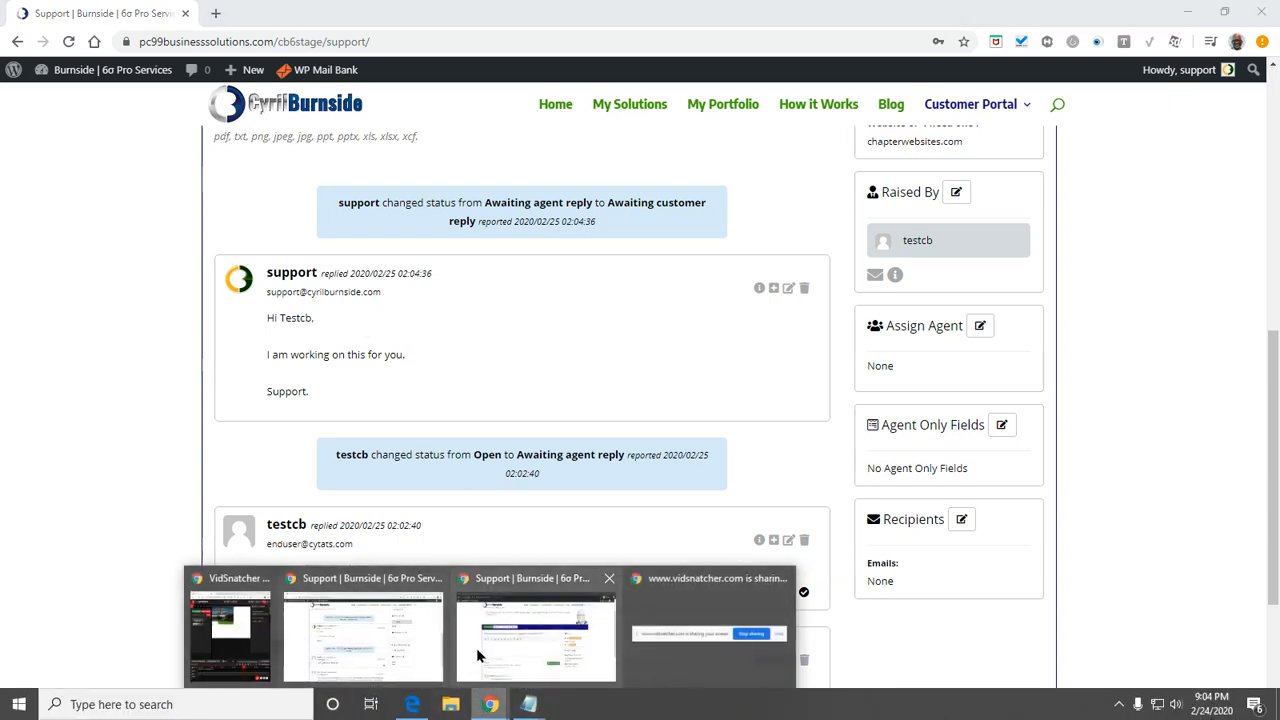
pyautogui.click(508, 645)
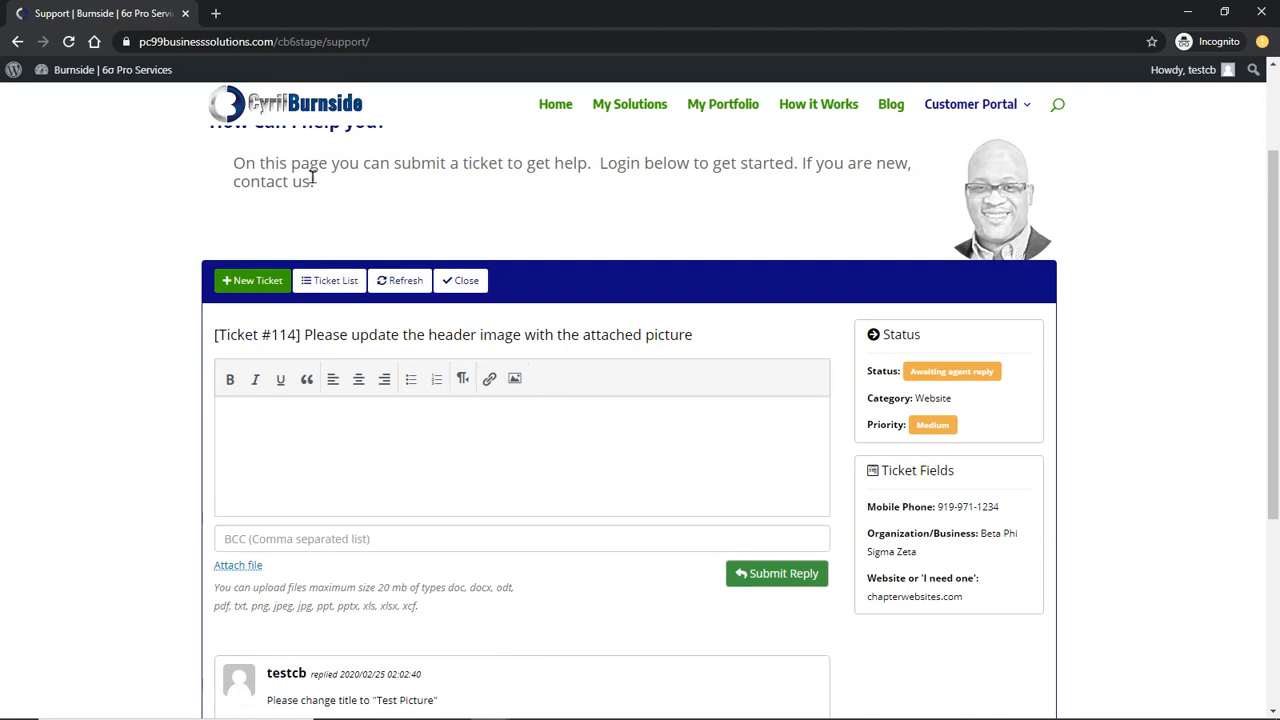
pyautogui.click(333, 281)
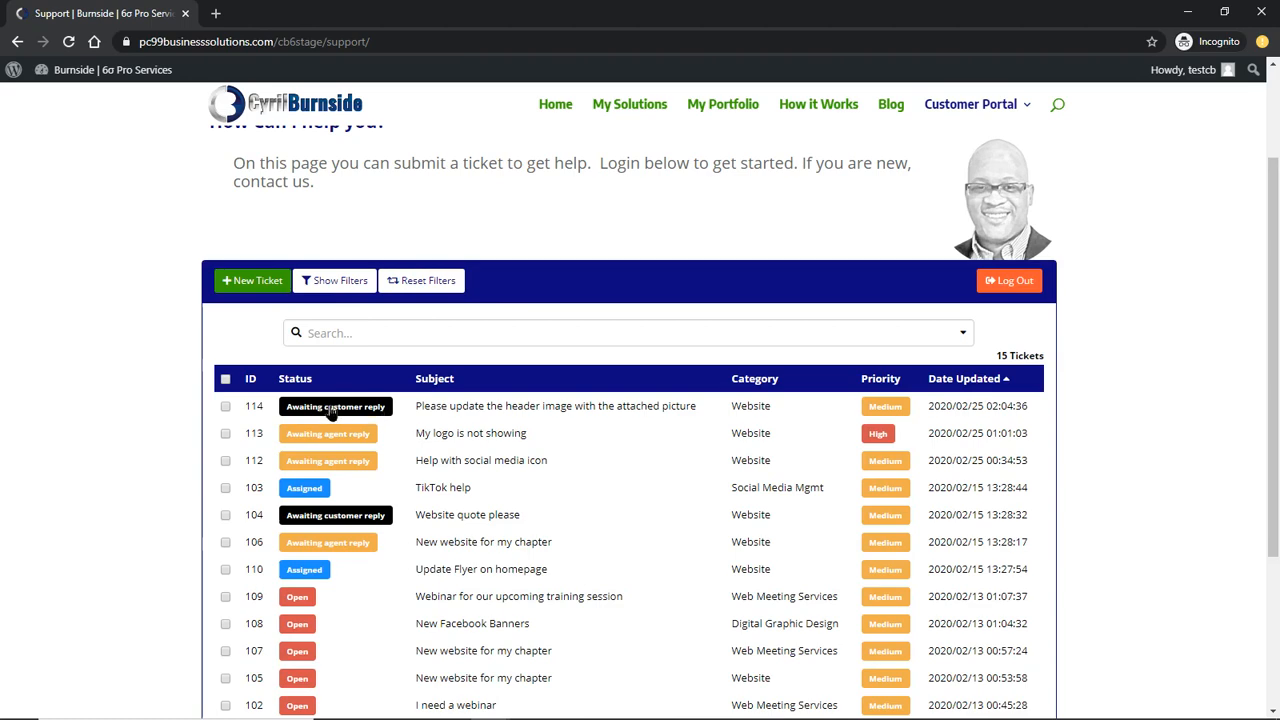
pyautogui.click(434, 412)
pyautogui.scroll(-5, 459, 478)
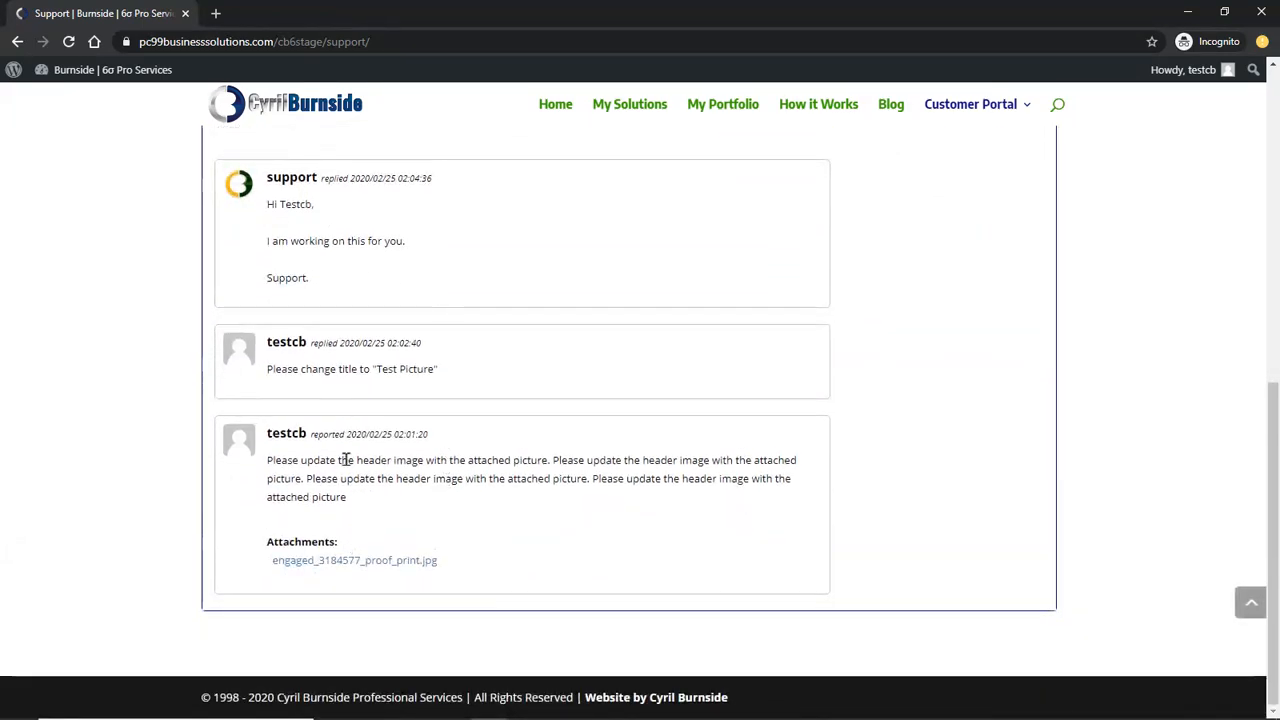
pyautogui.scroll(3, 366, 406)
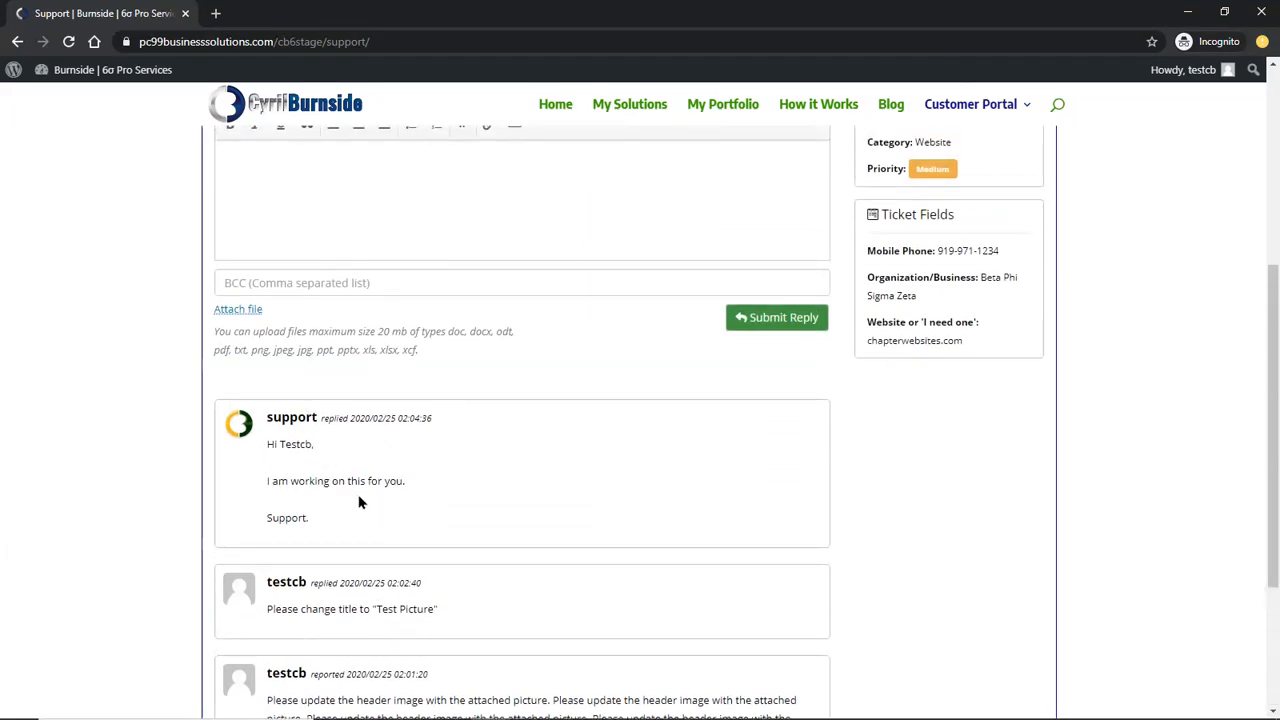
pyautogui.scroll(4, 317, 497)
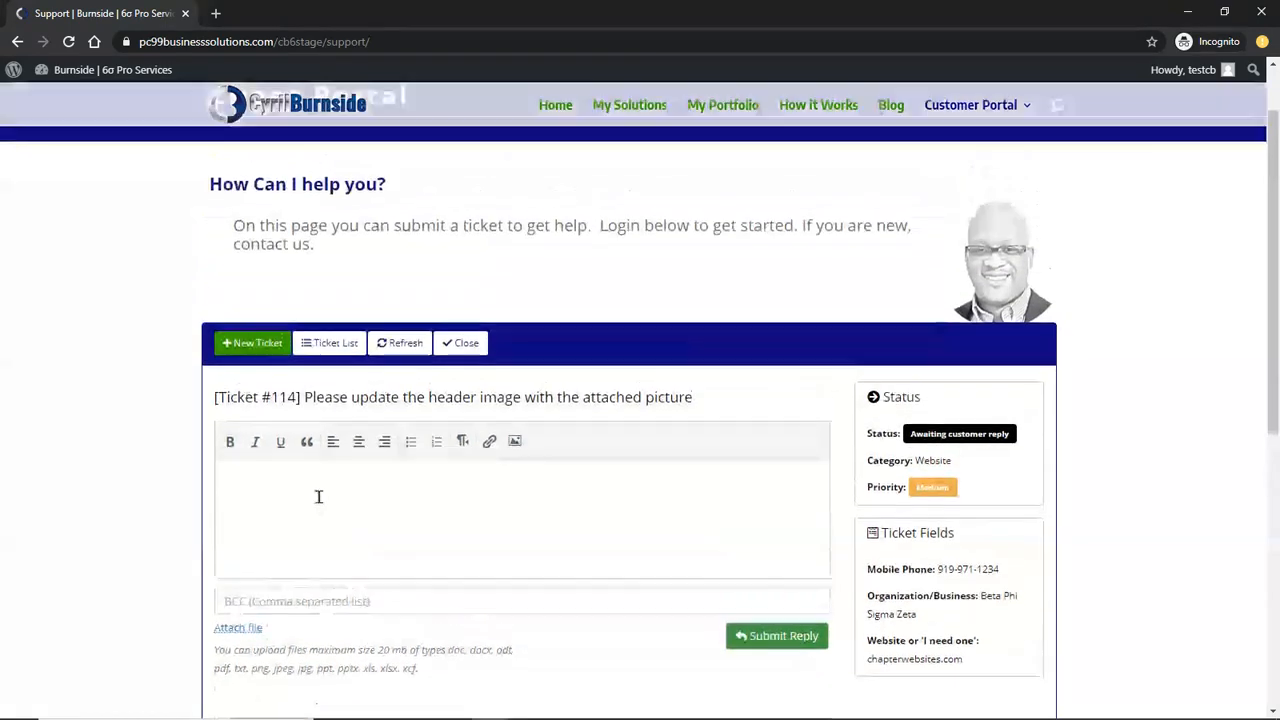
pyautogui.click(300, 480)
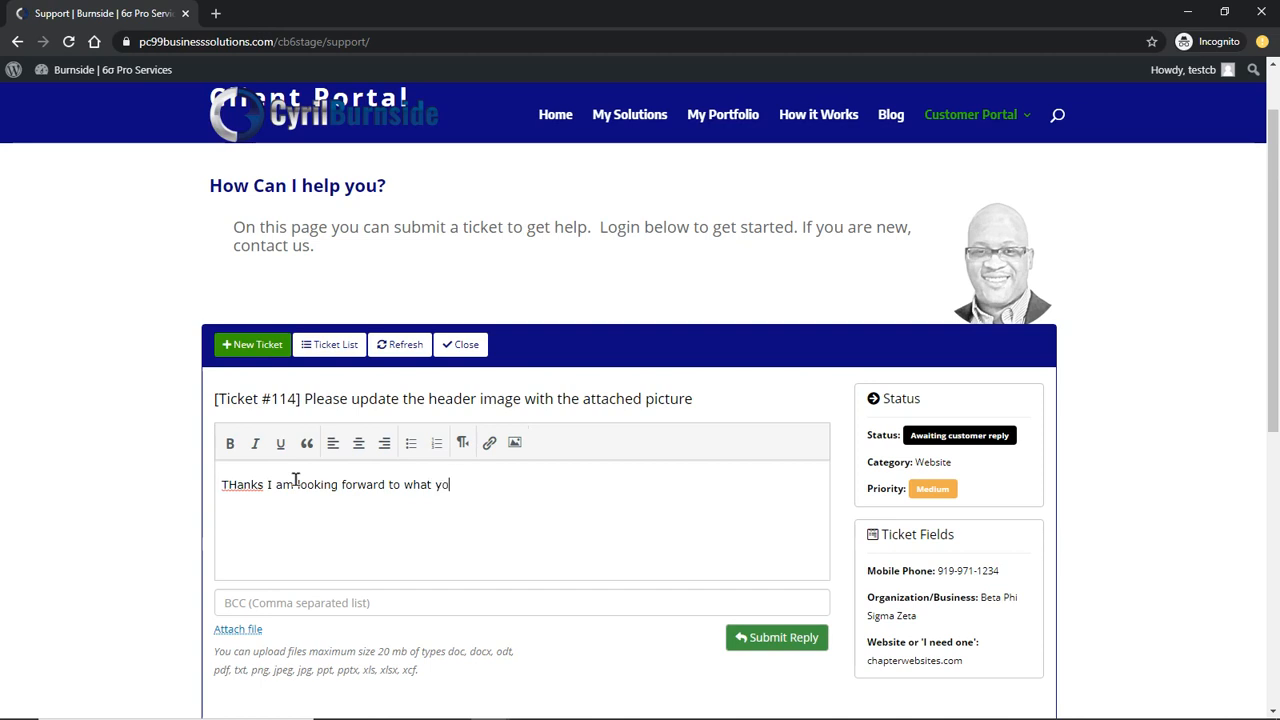
# Finish typing the customer's thank-you reply, correcting the capitalisation of 'Thanks'
pyautogui.write('ave')
pyautogui.press('BackSpace')
pyautogui.write('h')
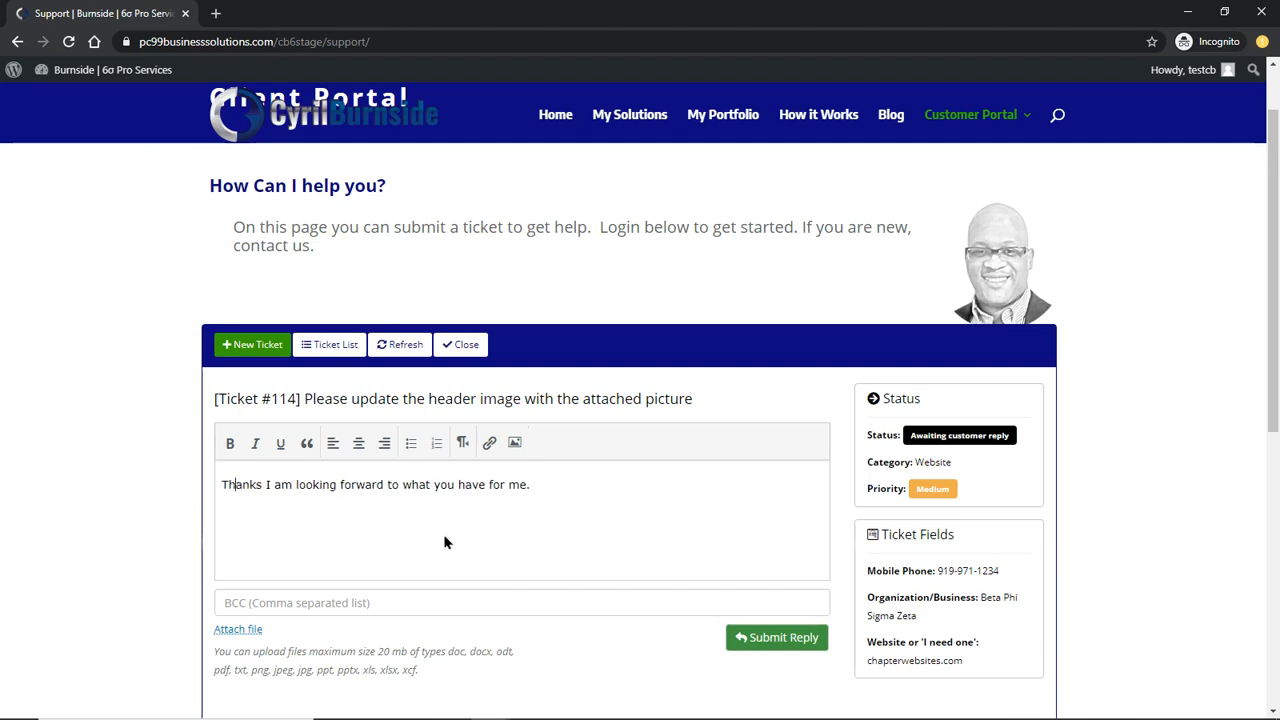
pyautogui.scroll(-2, 640, 480)
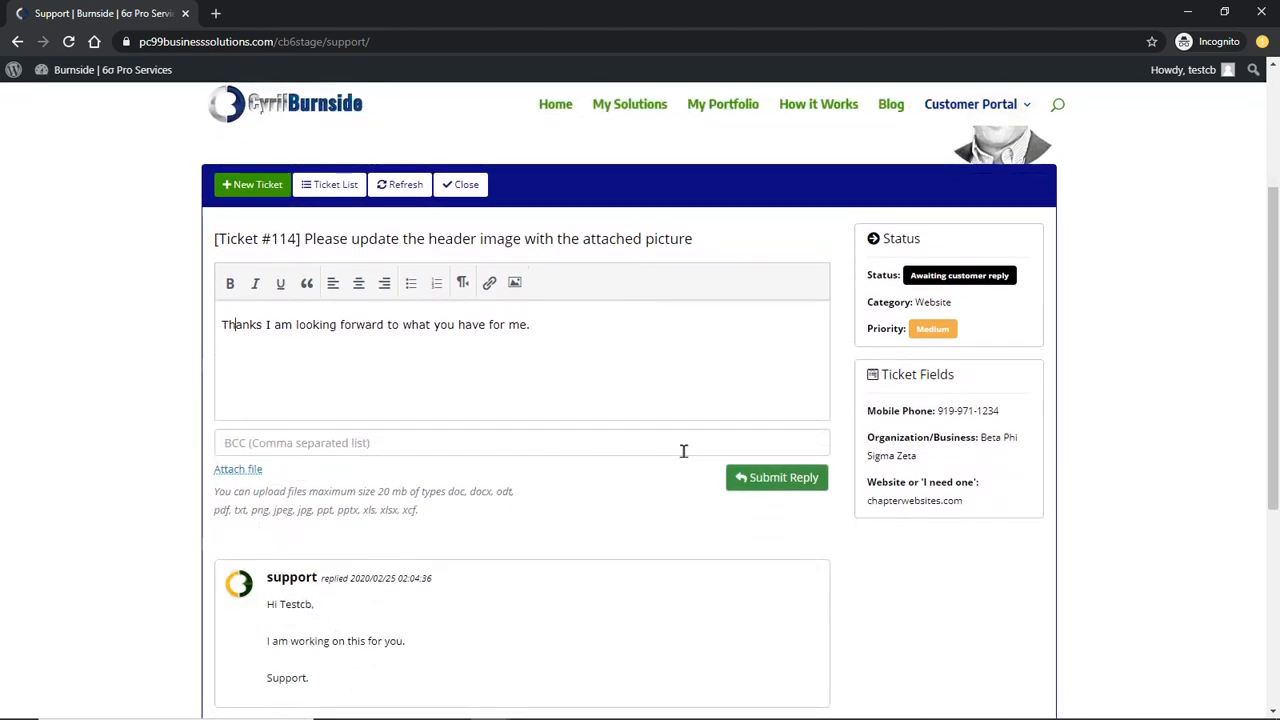
# Attach test_file_upload.txt to the reply, then remove the attachment again
pyautogui.click(246, 476)
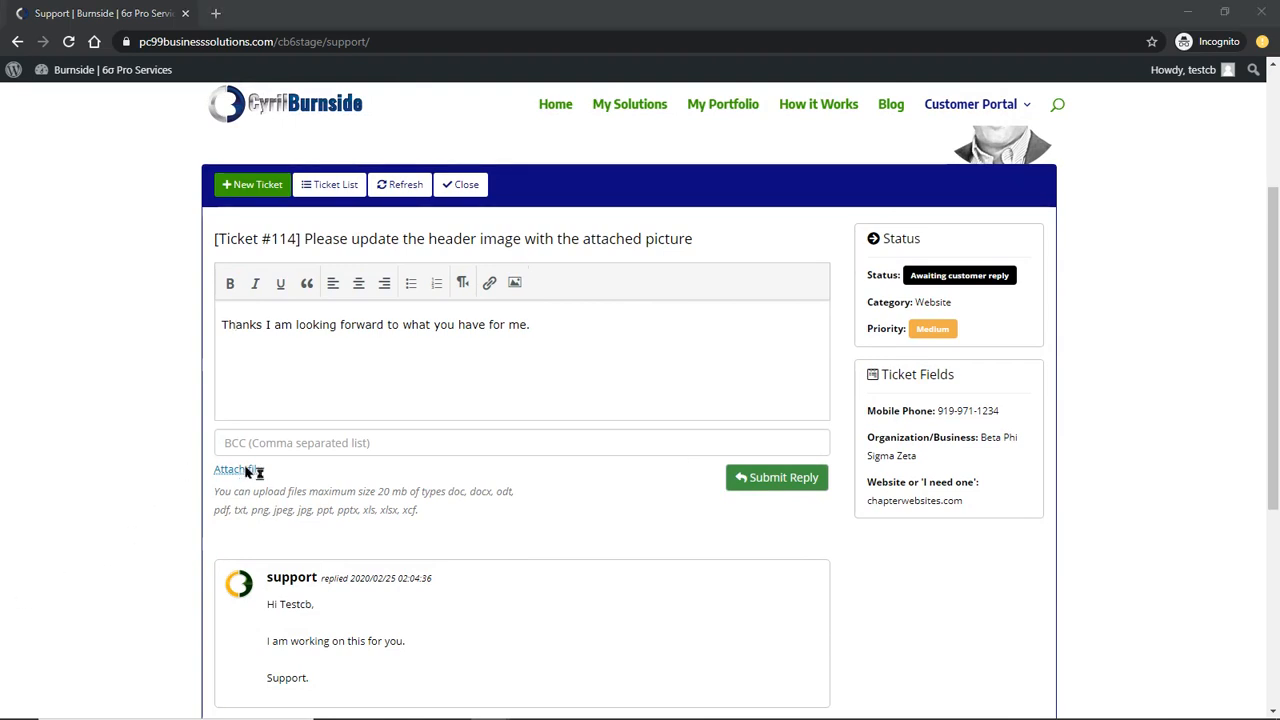
pyautogui.click(302, 172)
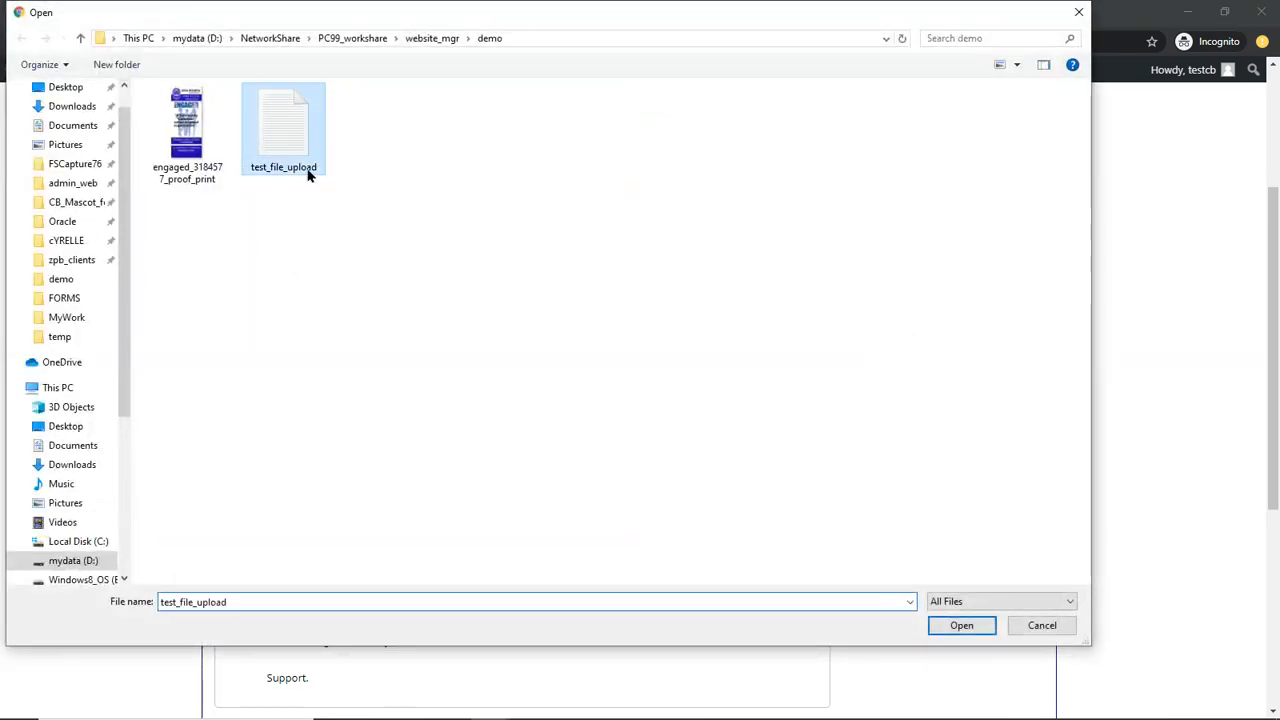
pyautogui.click(961, 625)
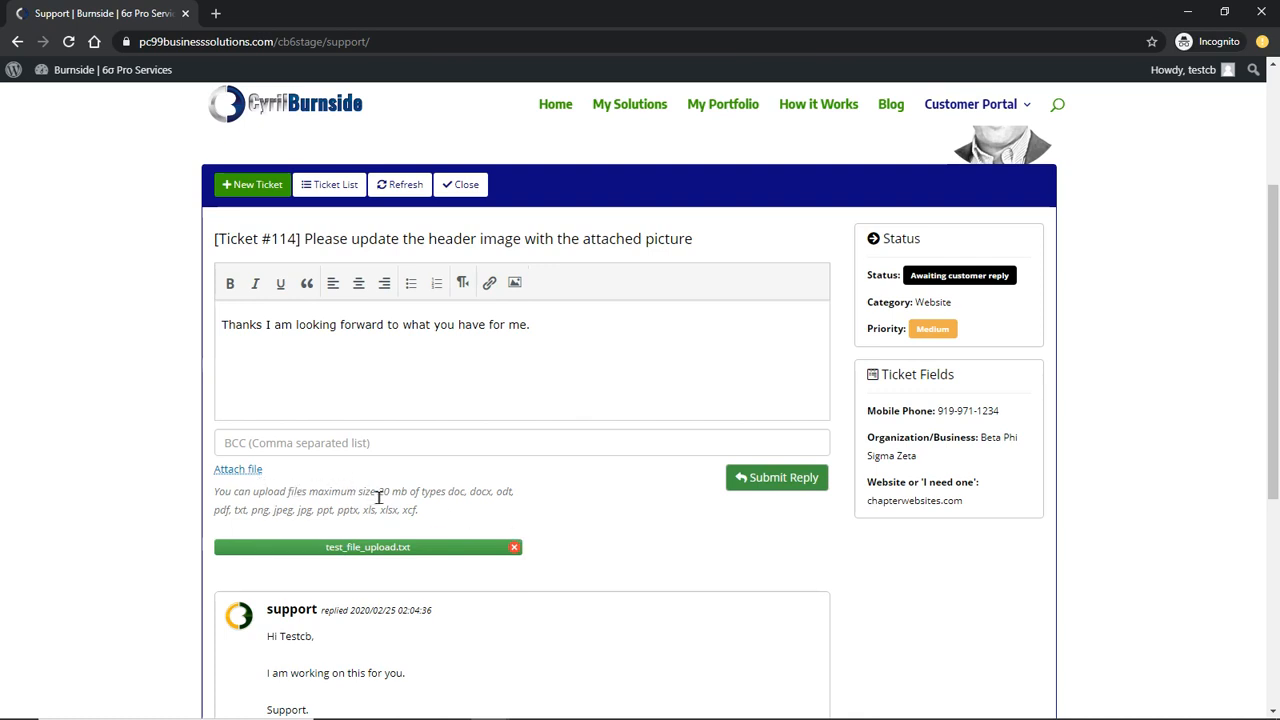
pyautogui.click(514, 548)
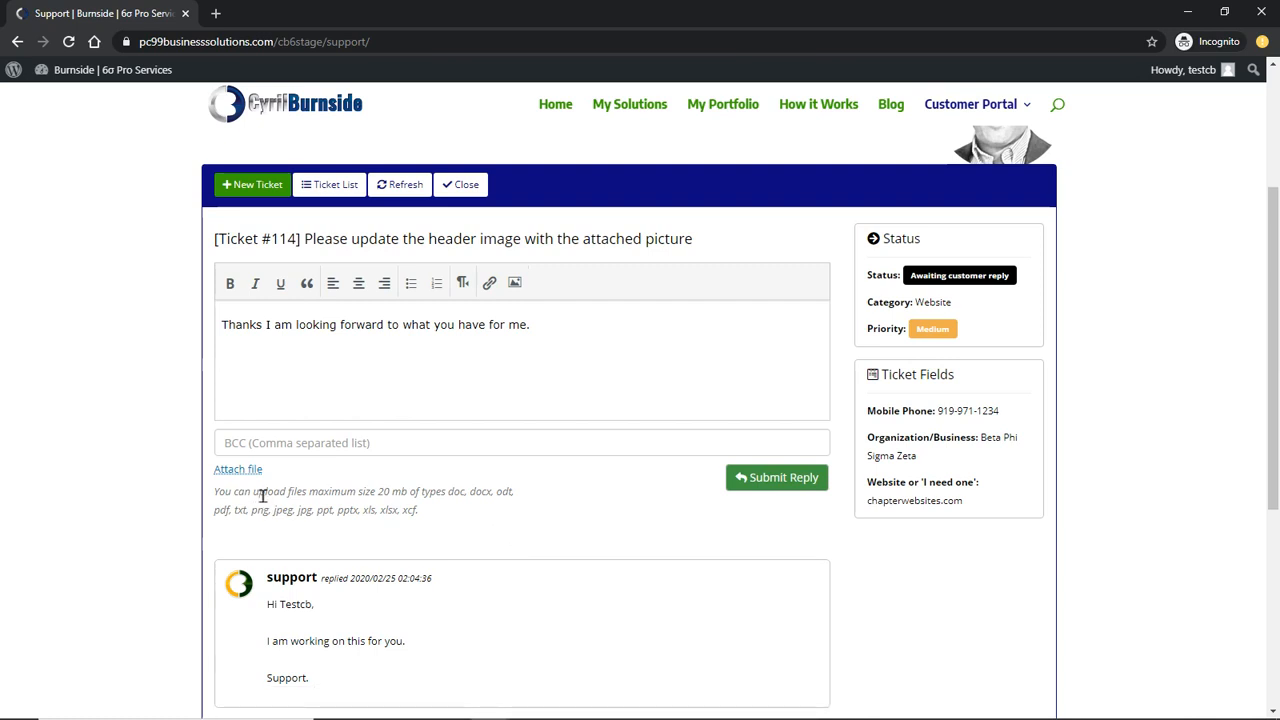
# Submit and confirm the customer's reply, then return to the support agent's window
pyautogui.click(757, 477)
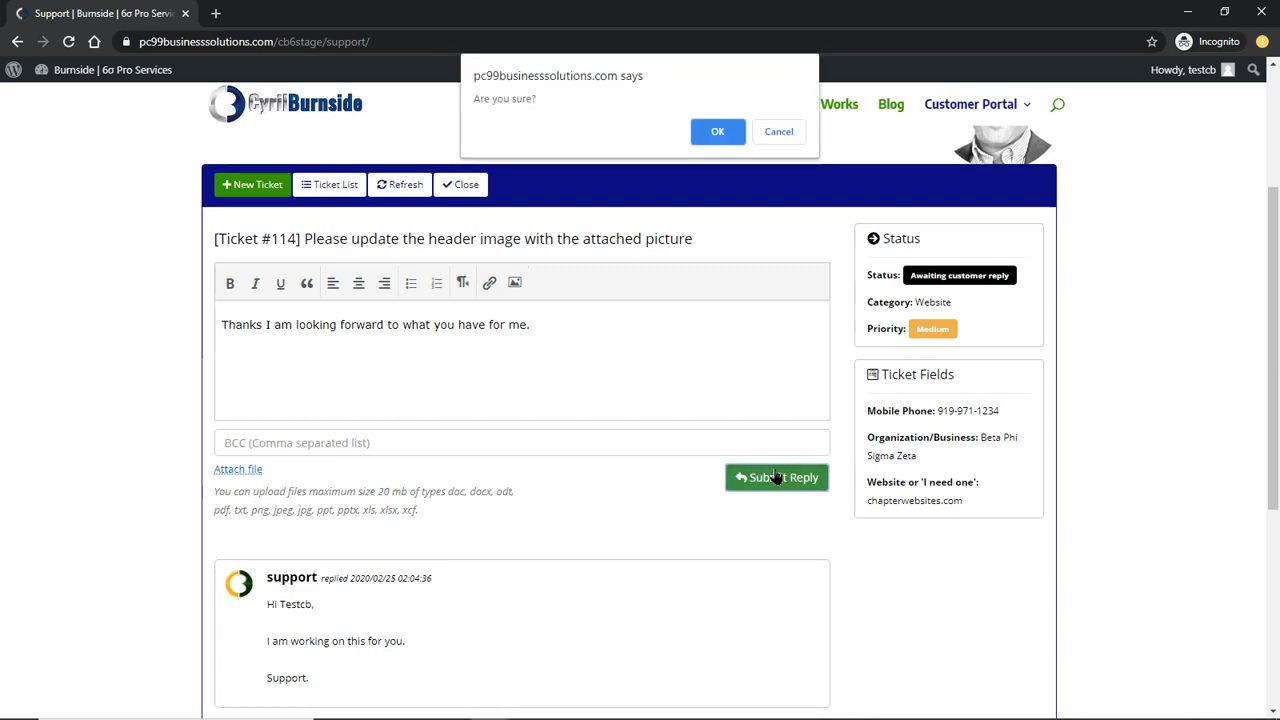
pyautogui.click(712, 134)
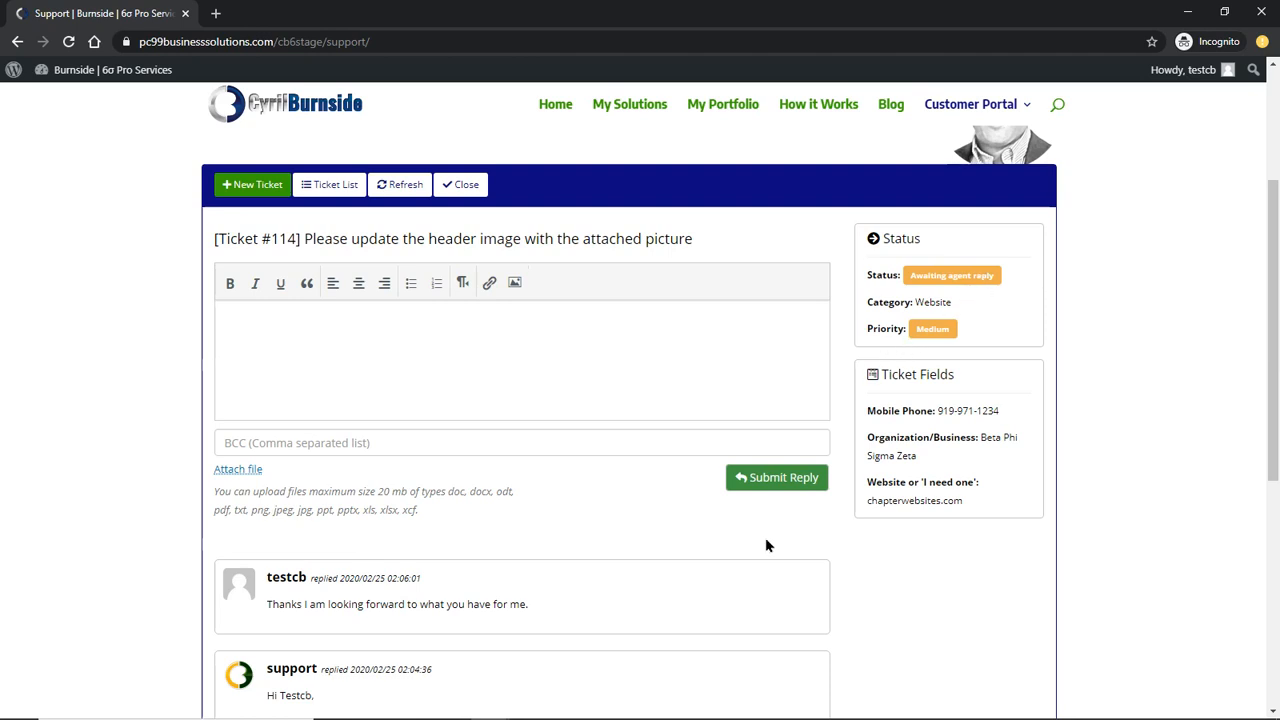
pyautogui.moveTo(490, 704)
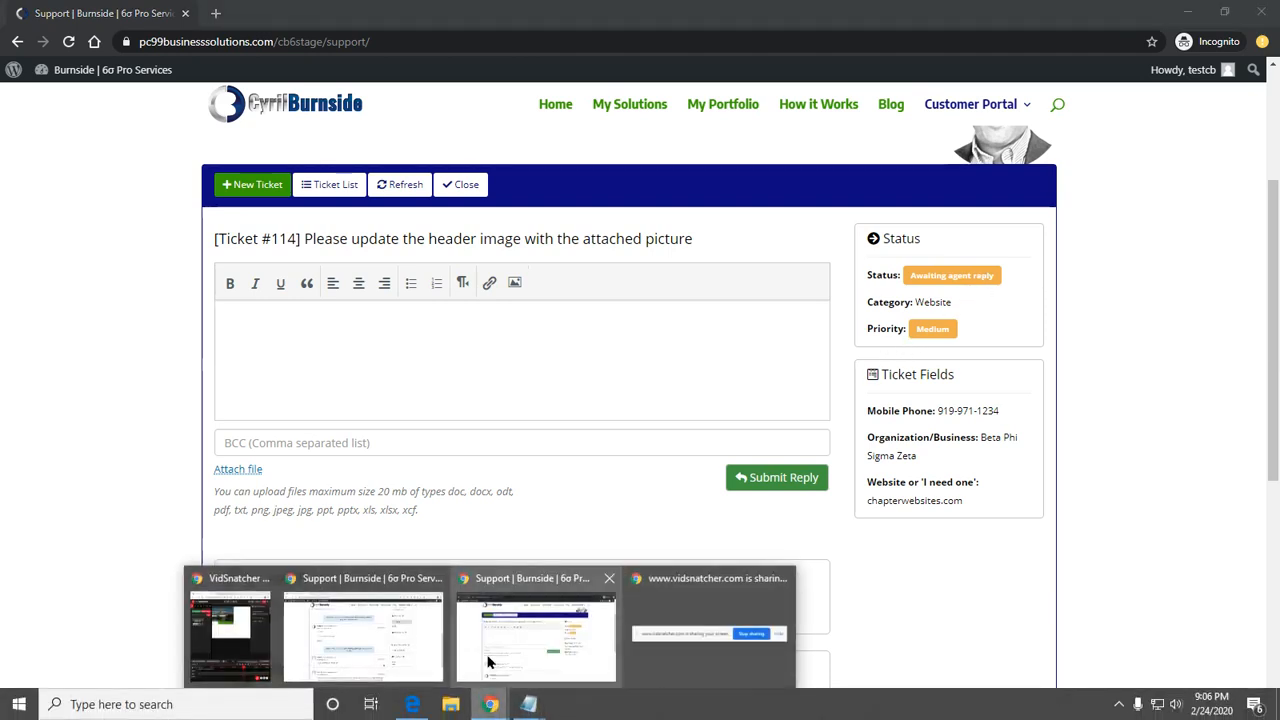
pyautogui.click(437, 663)
pyautogui.scroll(4, 432, 403)
pyautogui.scroll(2, 432, 403)
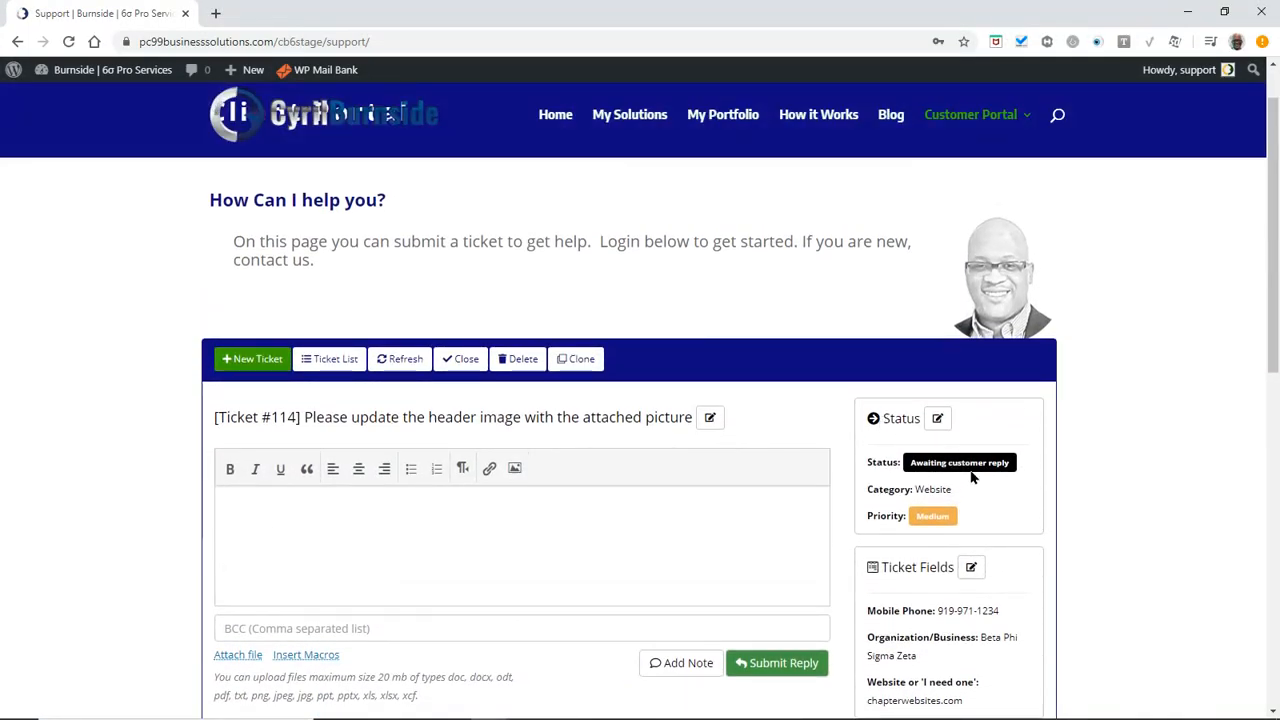
pyautogui.scroll(-3, 317, 503)
pyautogui.scroll(3, 341, 479)
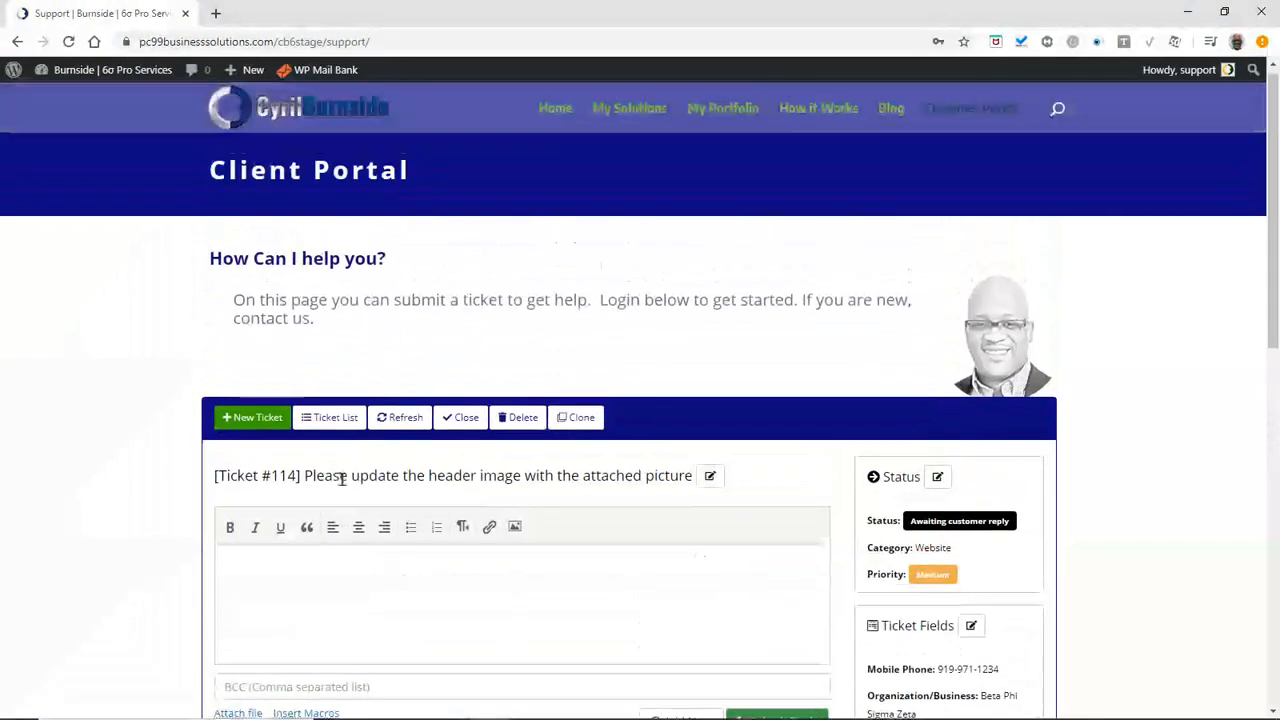
pyautogui.click(405, 427)
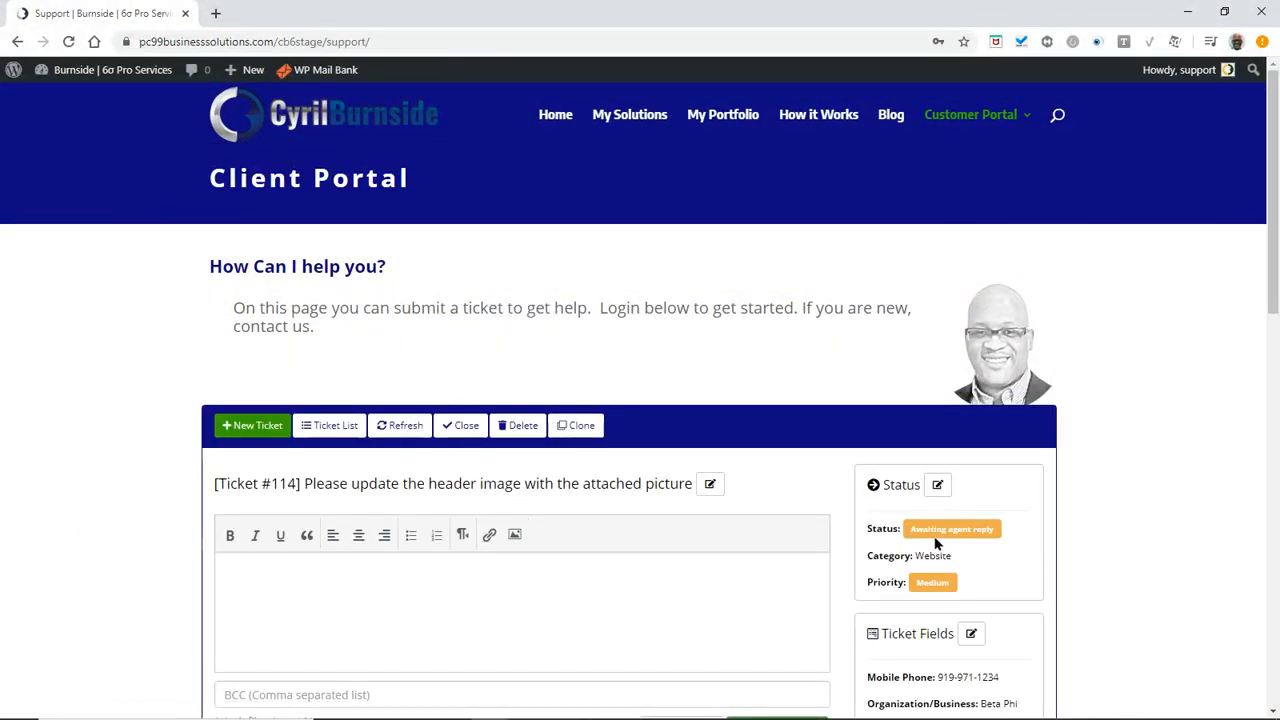
pyautogui.scroll(-5, 889, 500)
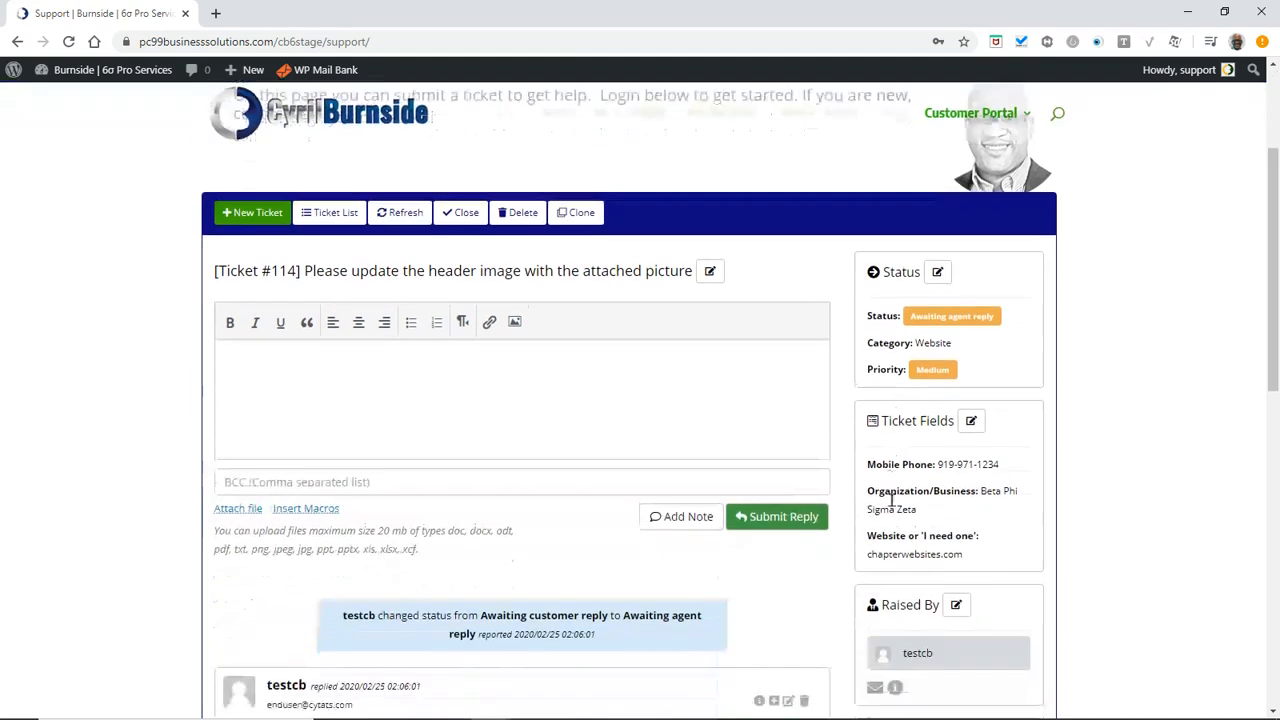
pyautogui.scroll(-2, 843, 525)
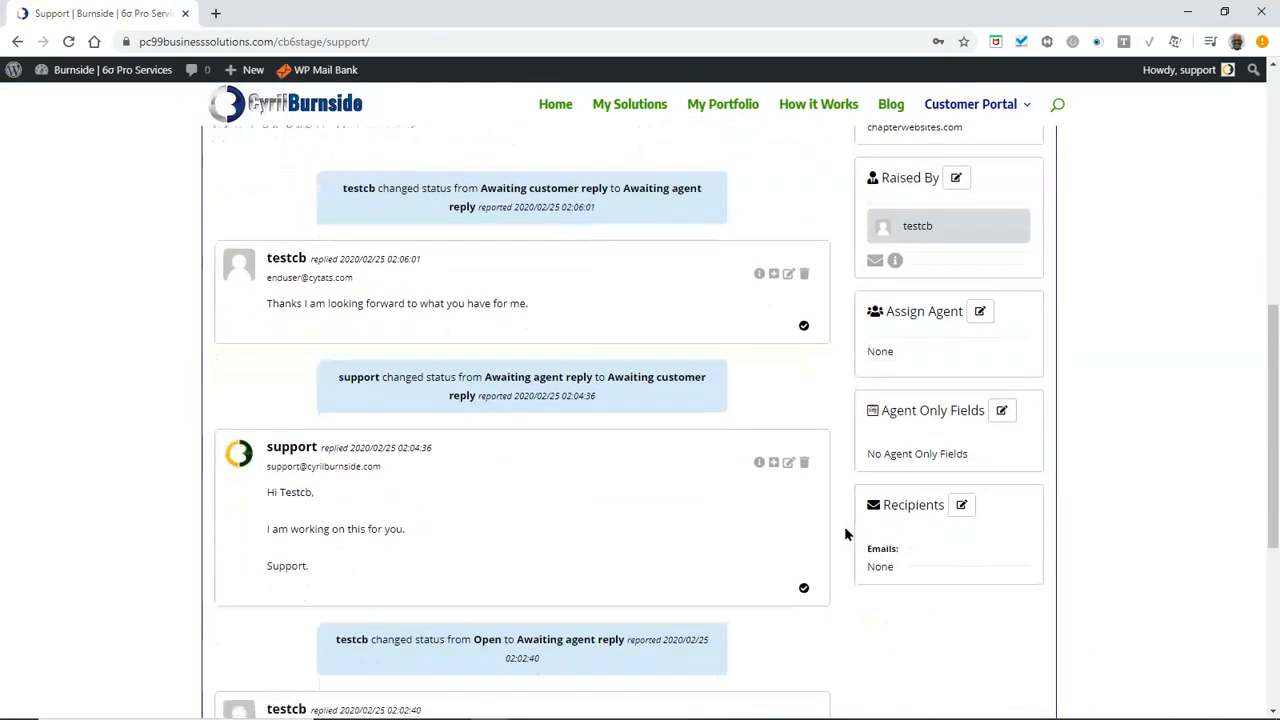
pyautogui.scroll(1, 812, 526)
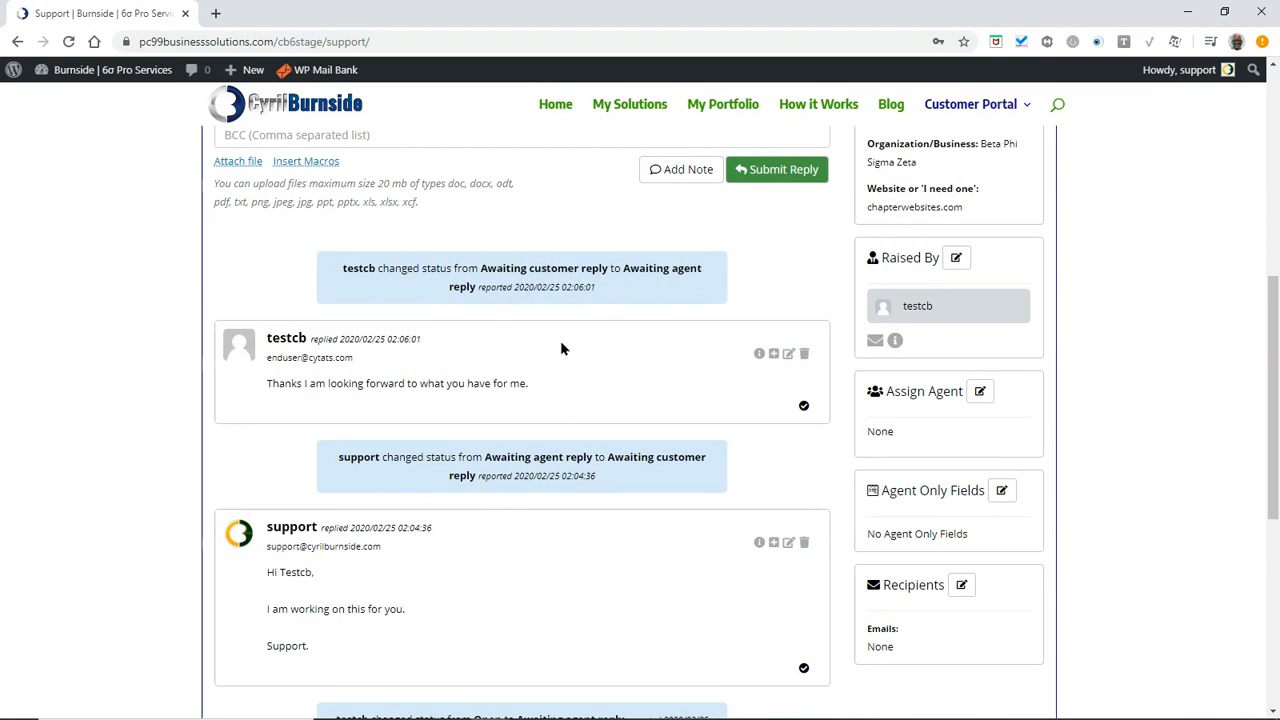
pyautogui.moveTo(596, 288); pyautogui.dragTo(515, 287)
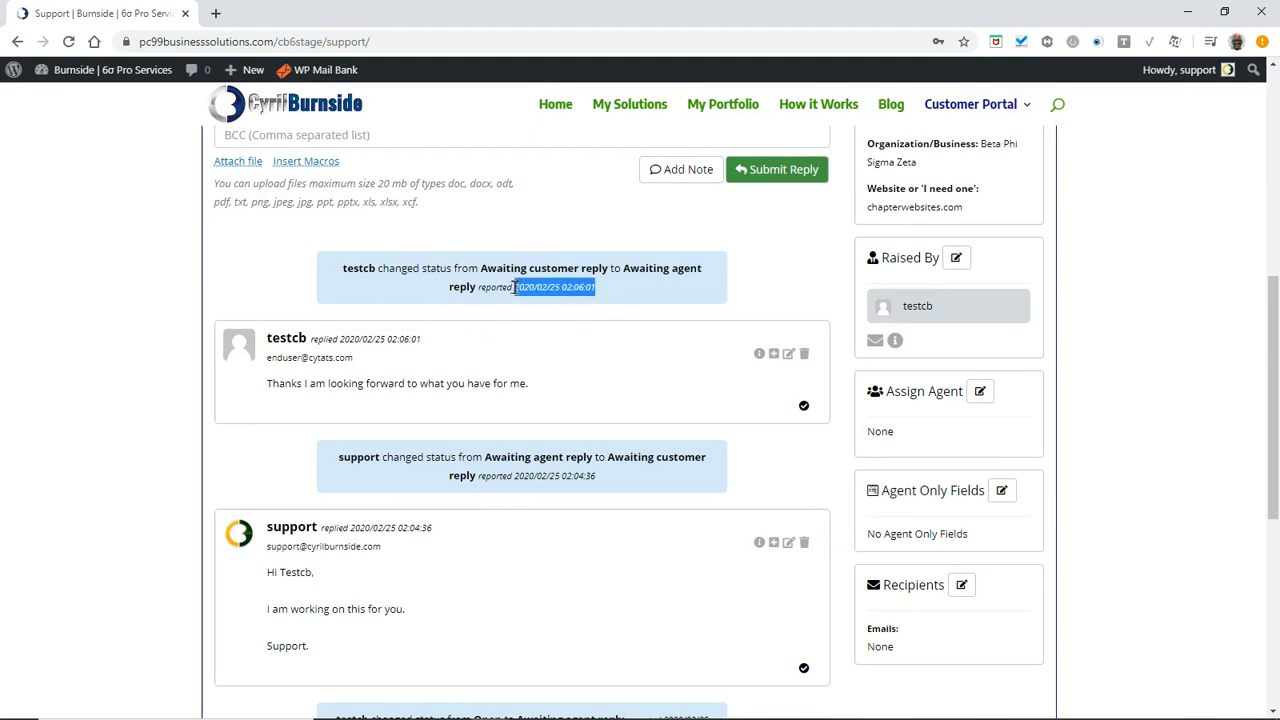
pyautogui.moveTo(598, 477); pyautogui.dragTo(516, 478)
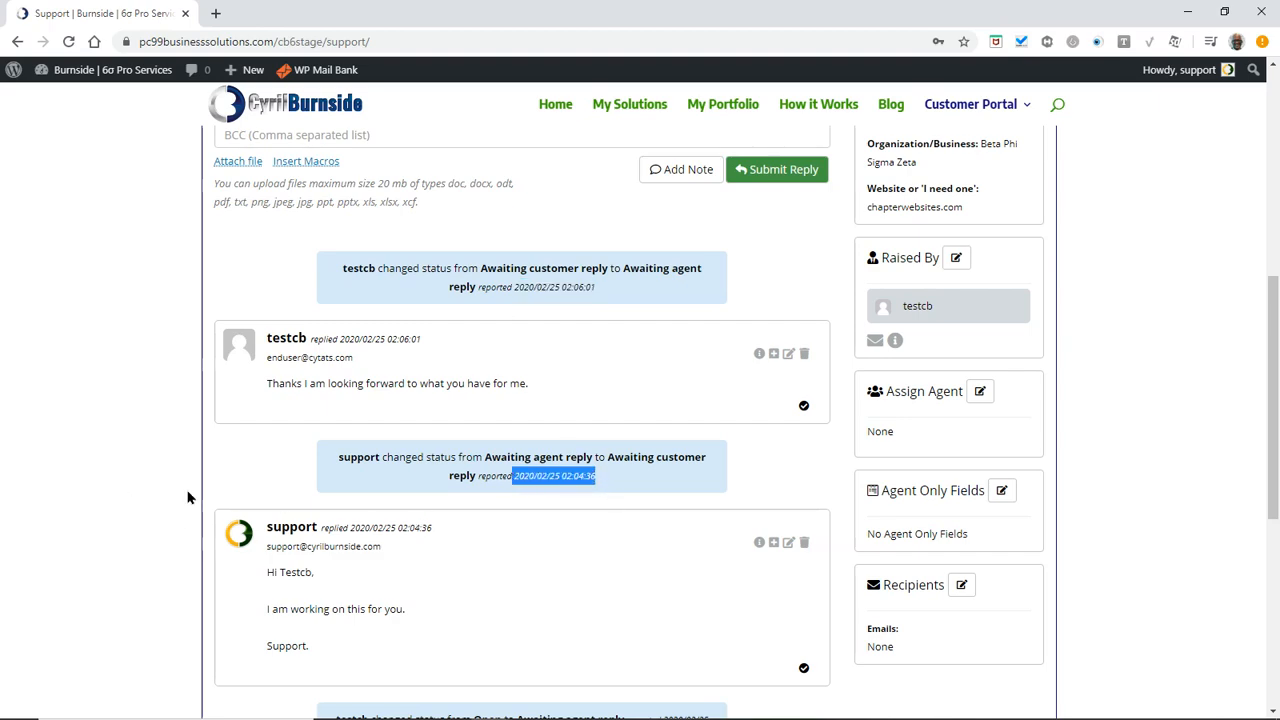
pyautogui.scroll(-5, 277, 494)
pyautogui.scroll(5, 284, 534)
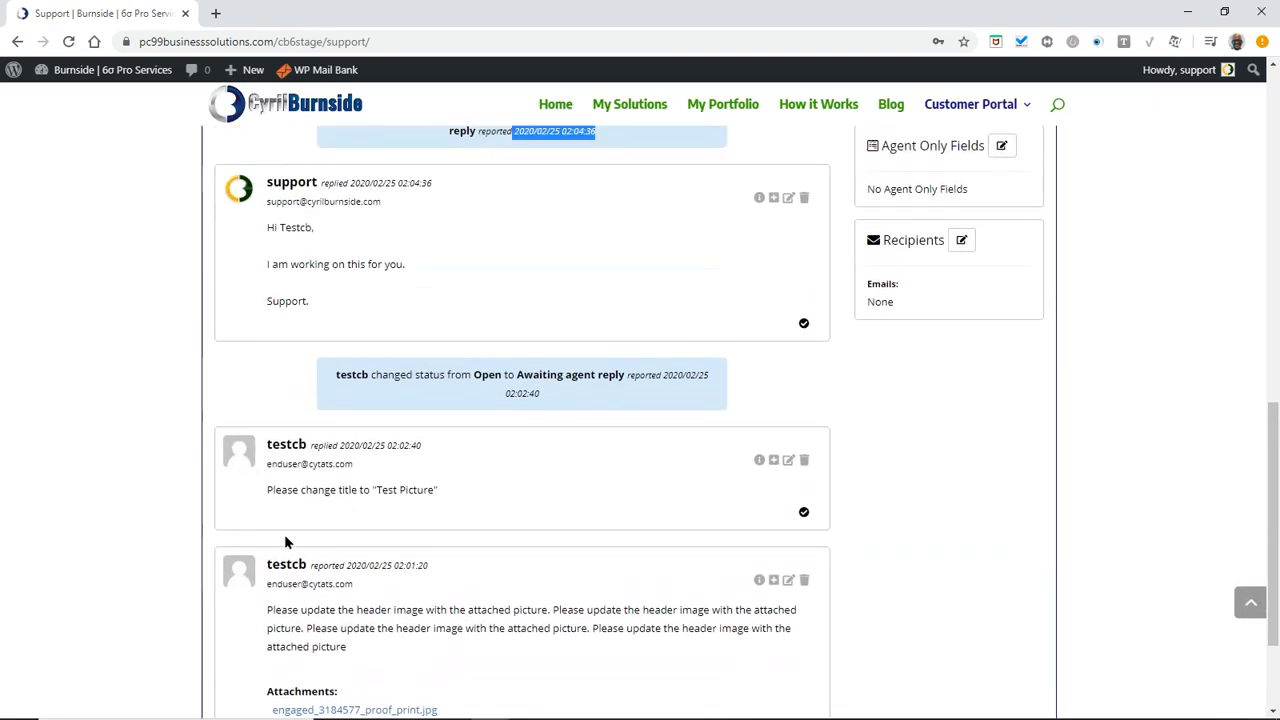
pyautogui.scroll(3, 277, 518)
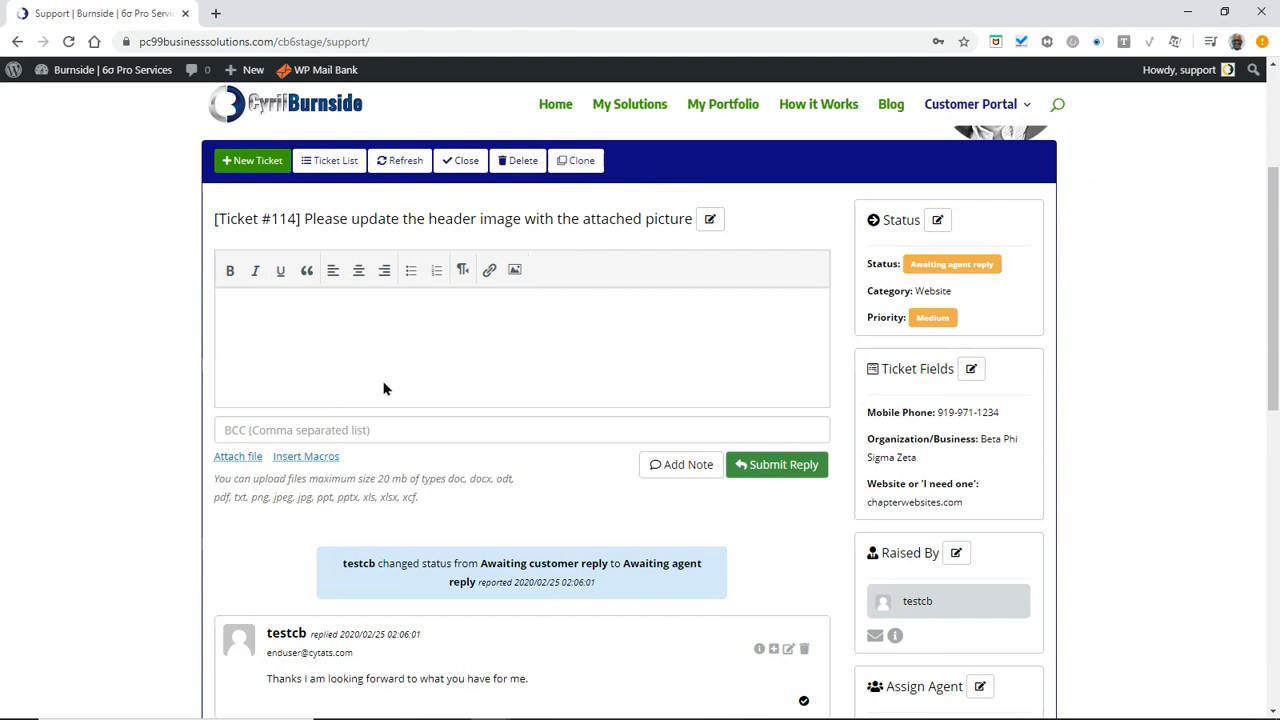
pyautogui.scroll(2, 388, 400)
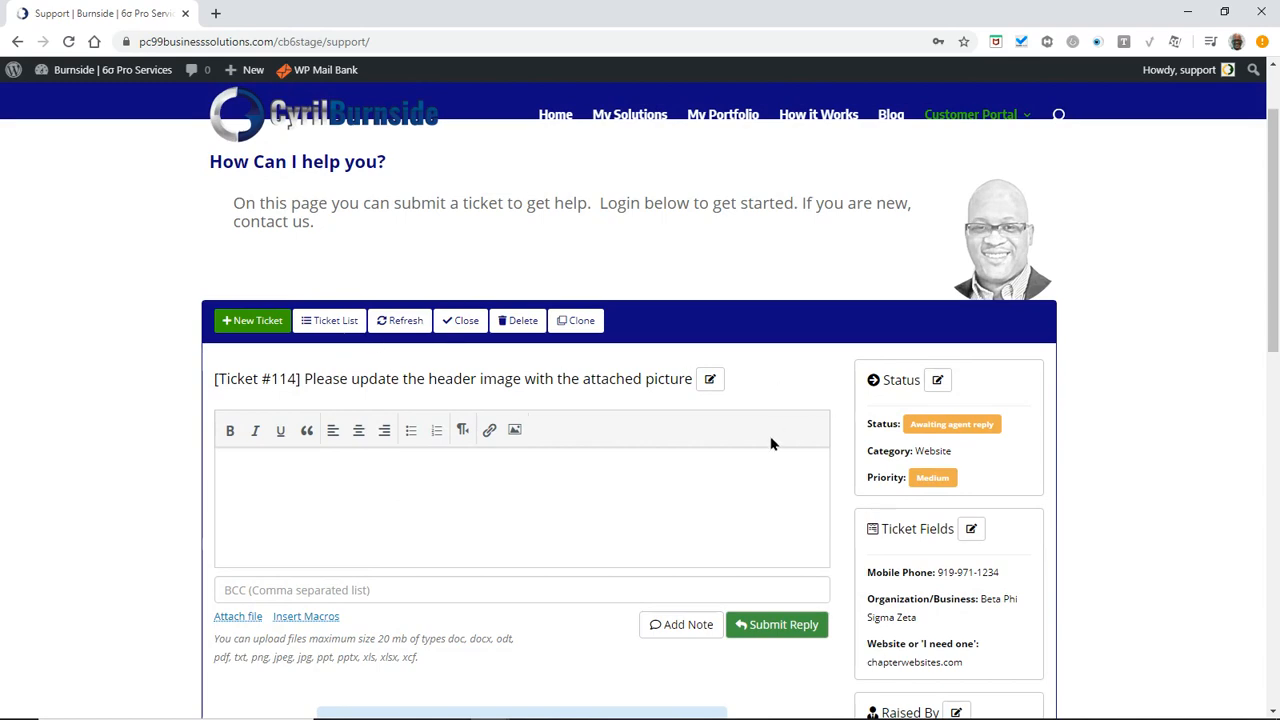
pyautogui.scroll(-2, 681, 456)
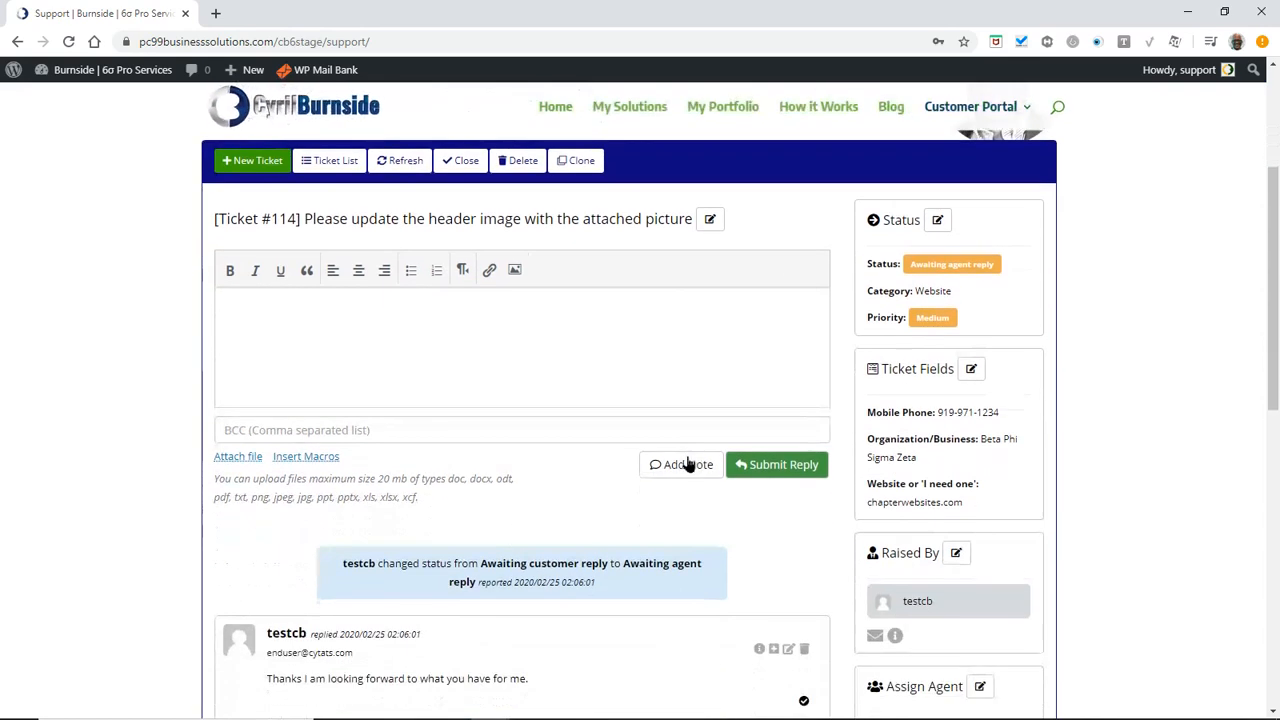
pyautogui.scroll(3, 677, 466)
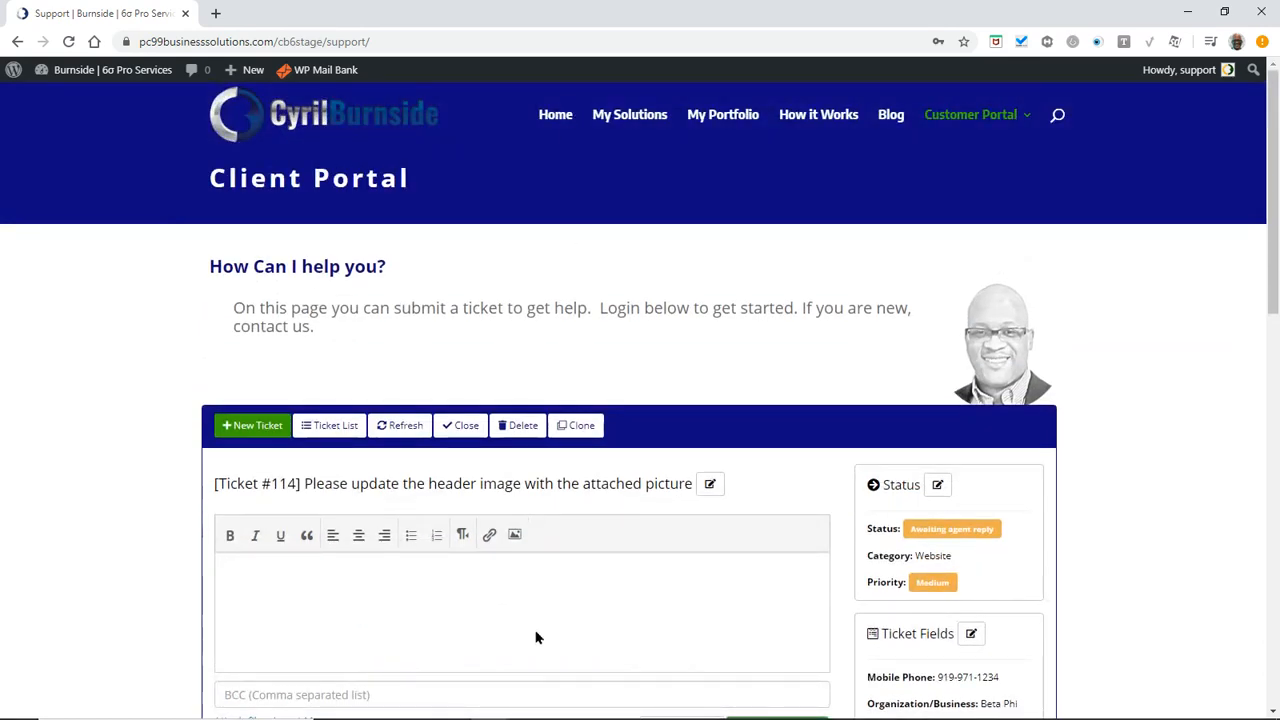
pyautogui.moveTo(489, 706)
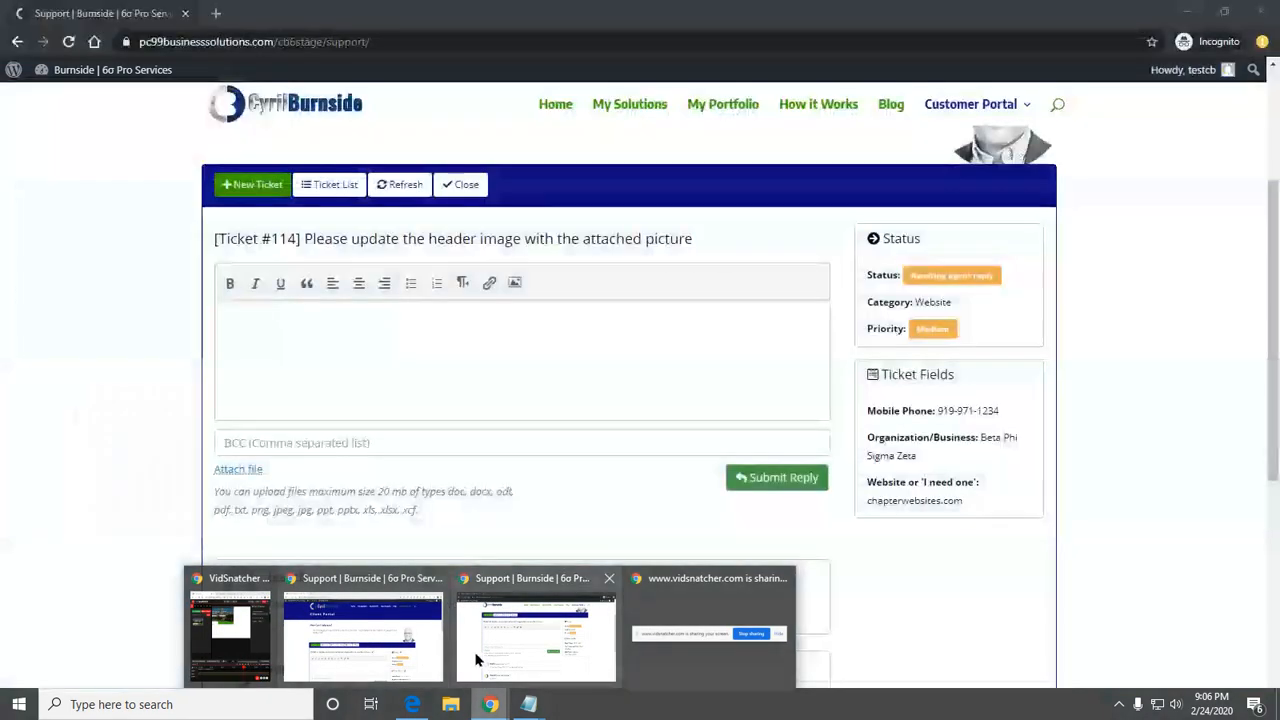
# Switch to the customer's incognito window and show their 15-ticket list with #114 Awaiting agent reply
pyautogui.click(476, 658)
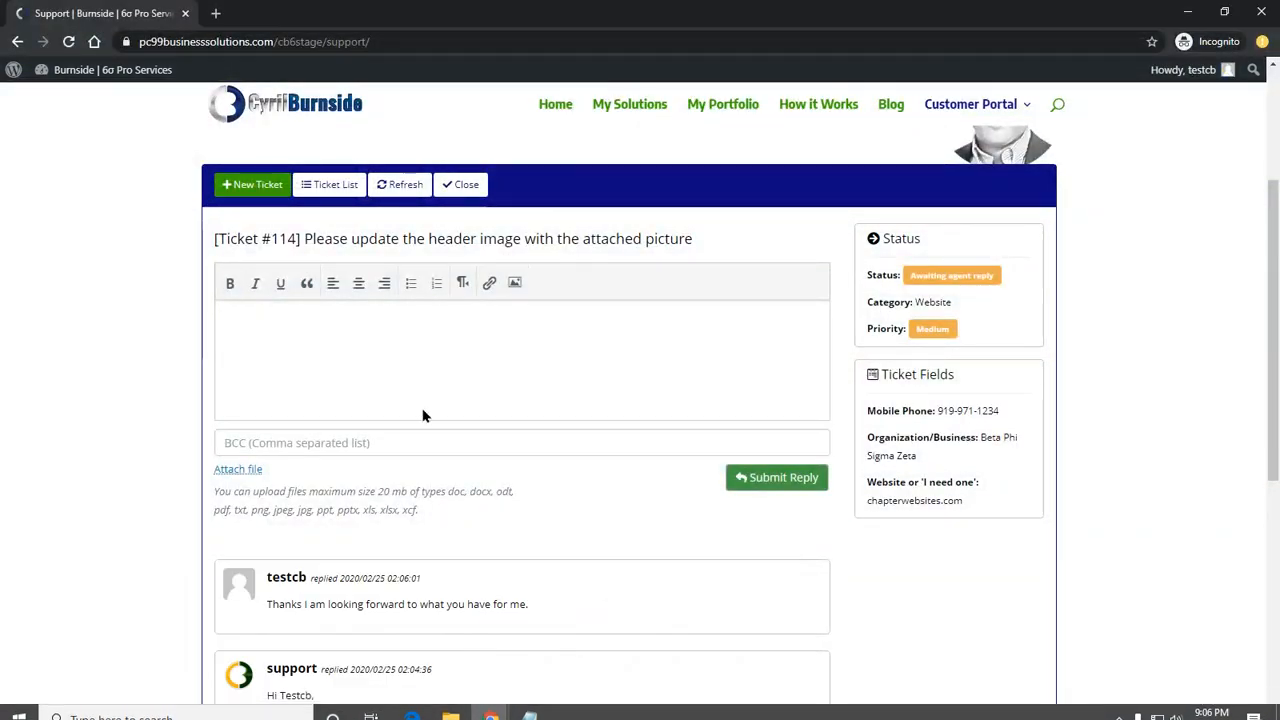
pyautogui.scroll(1, 423, 414)
pyautogui.click(345, 265)
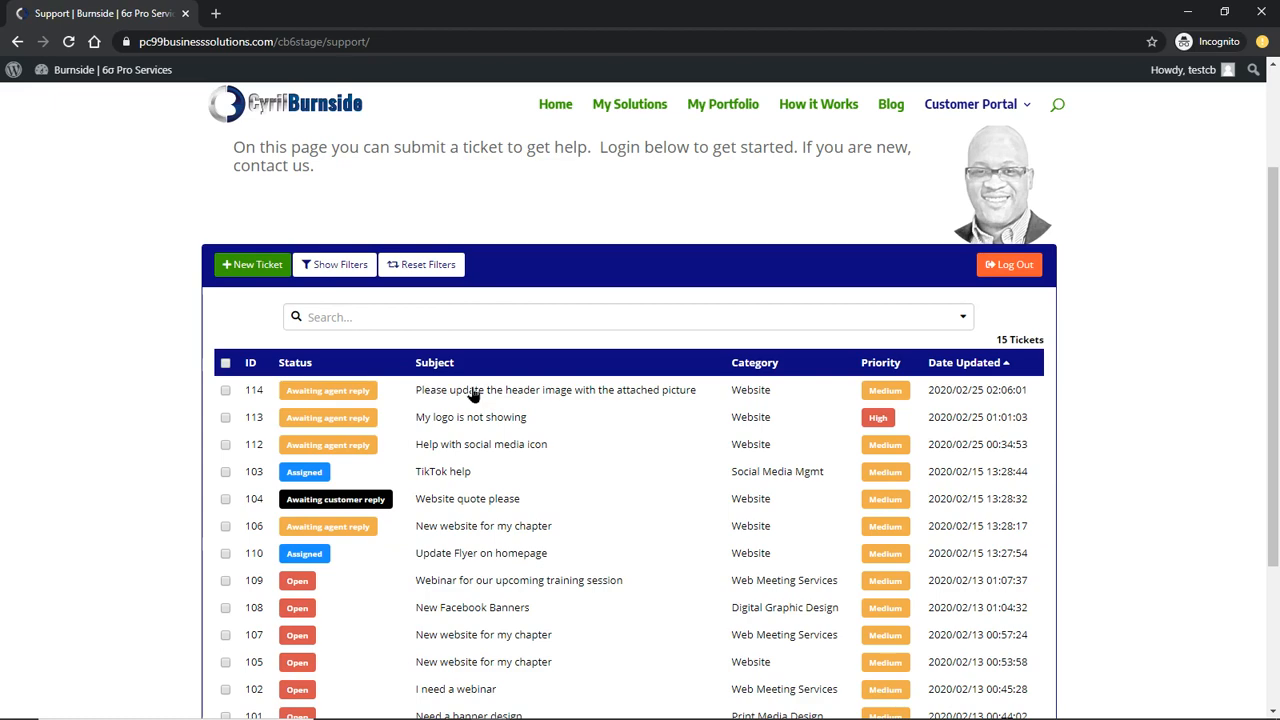
# In the agent window, open ticket #114 from the full ticket list
pyautogui.moveTo(492, 708)
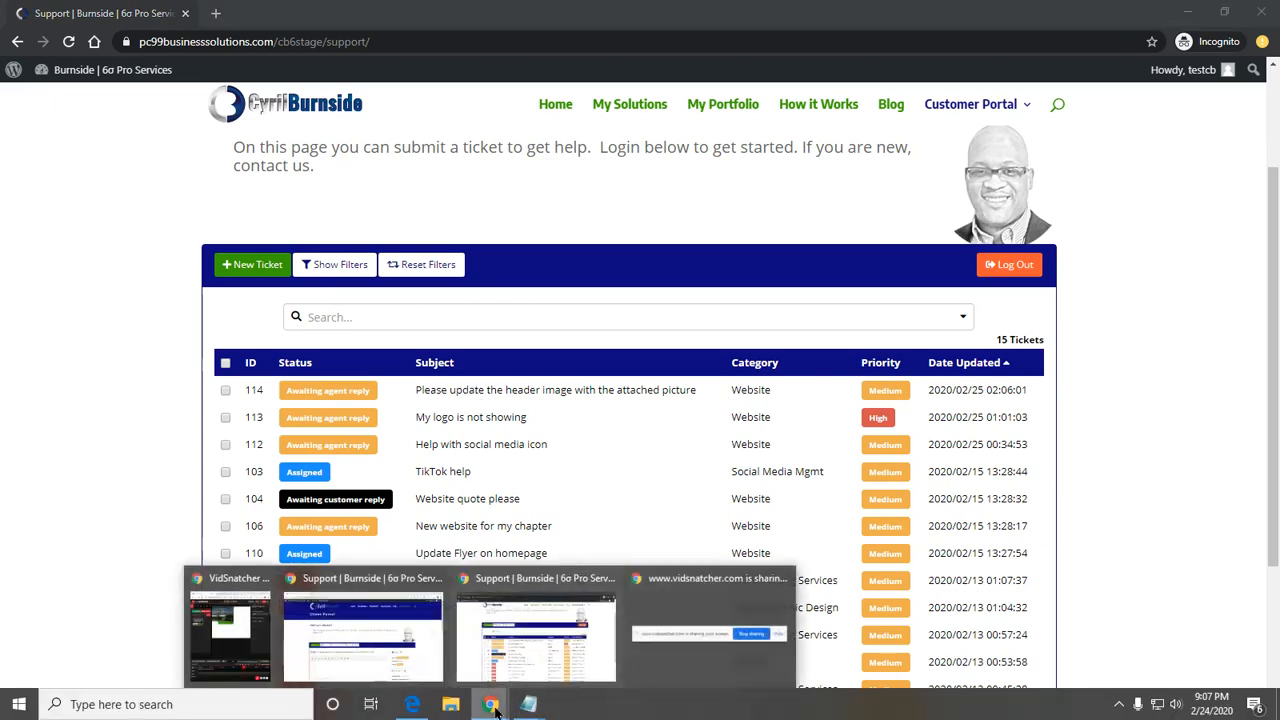
pyautogui.click(390, 640)
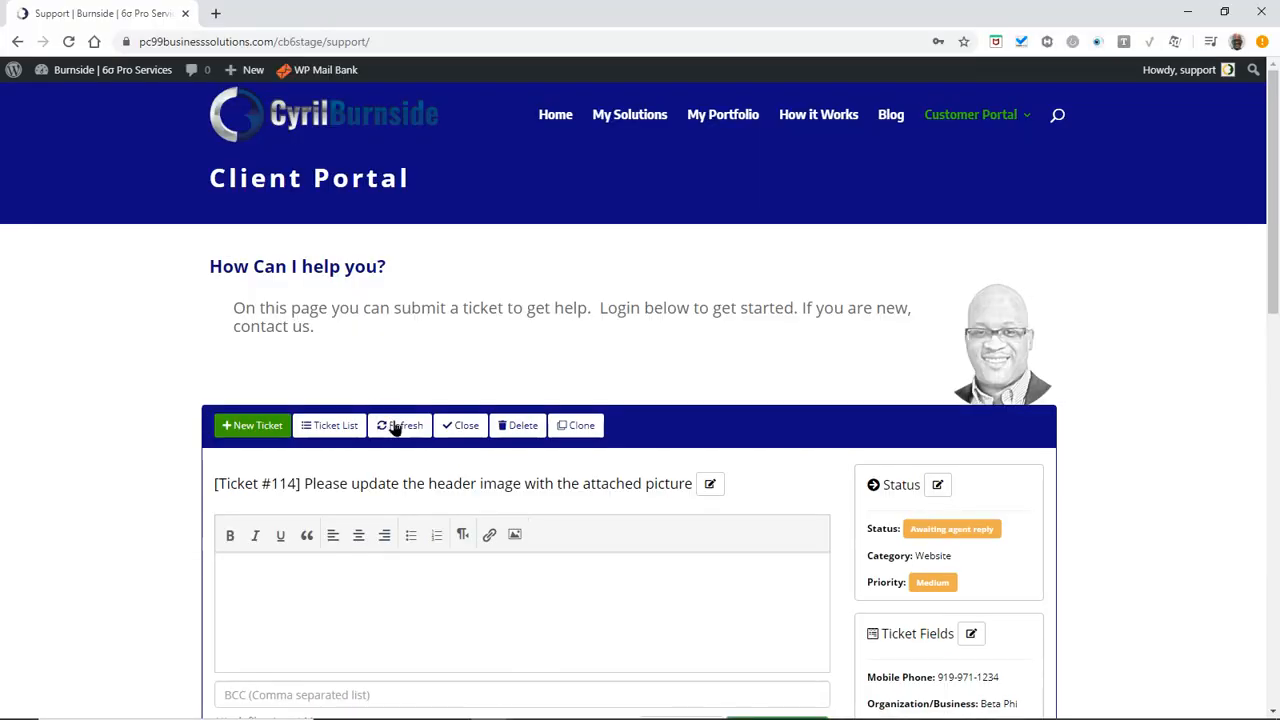
pyautogui.click(331, 428)
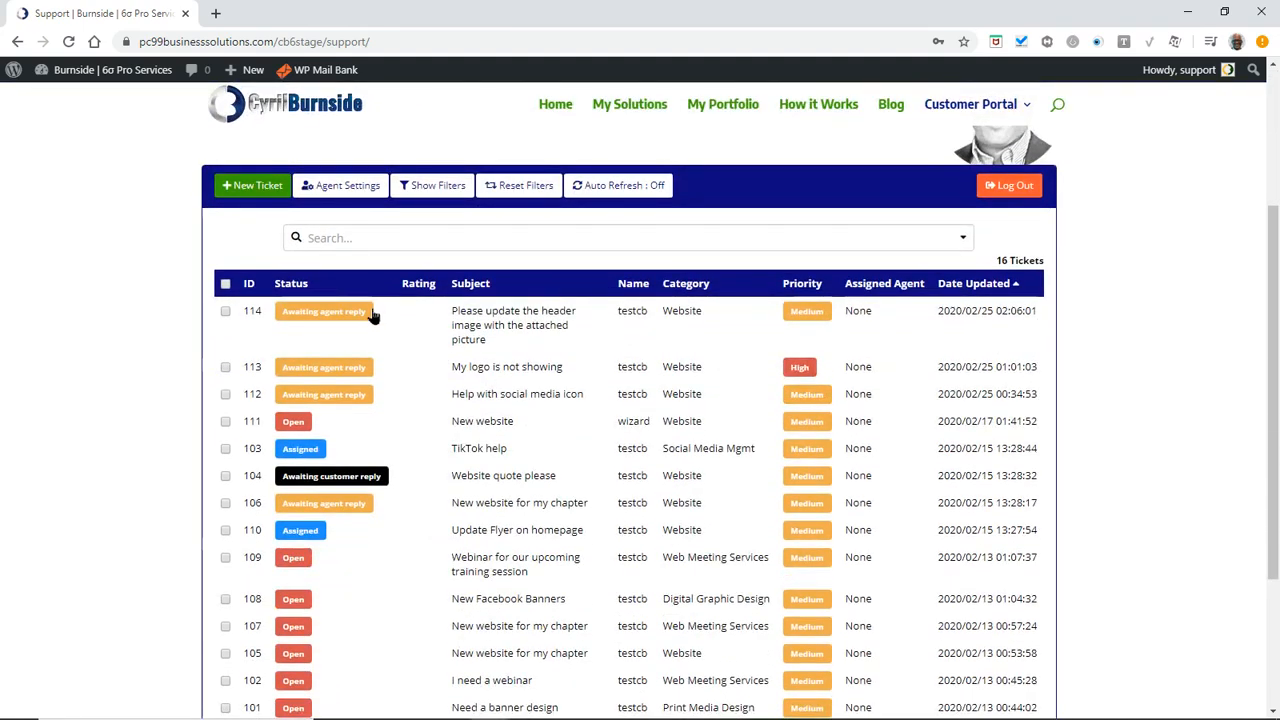
pyautogui.click(364, 316)
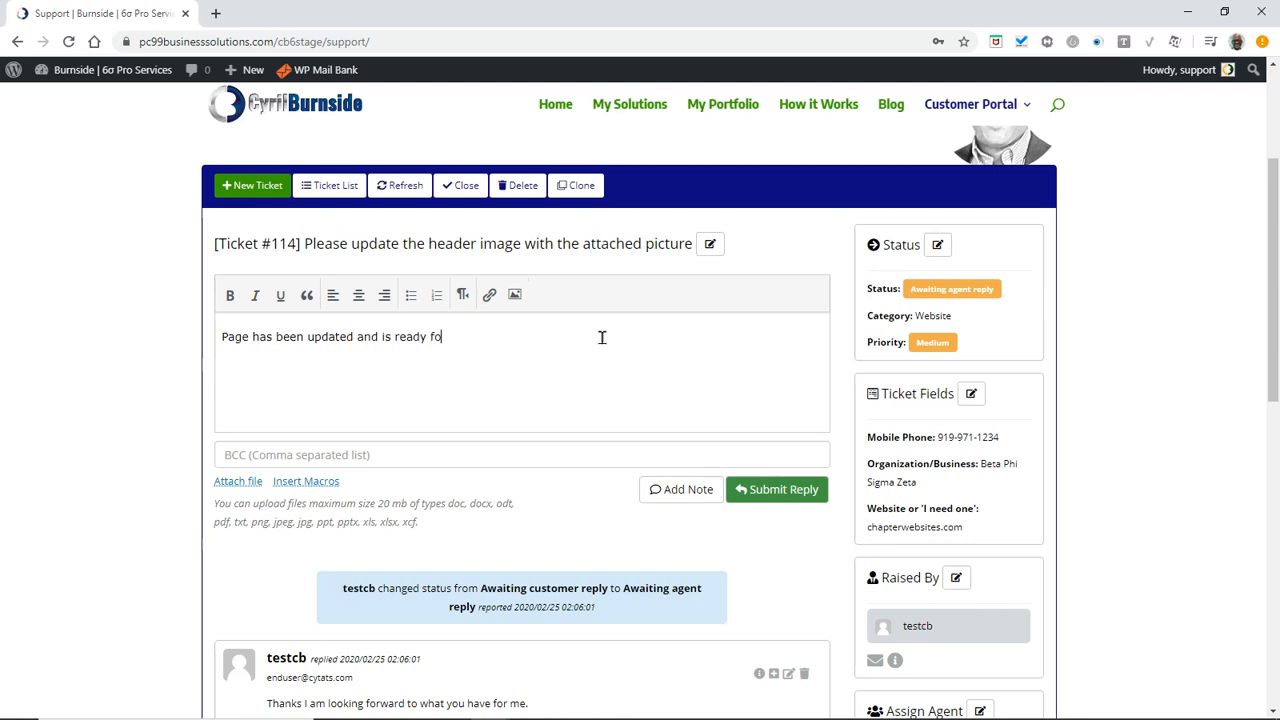
# Post and confirm the agent reply saying the page is ready for the customer's review
pyautogui.write('our revi')
pyautogui.write('ew.')
pyautogui.click(785, 497)
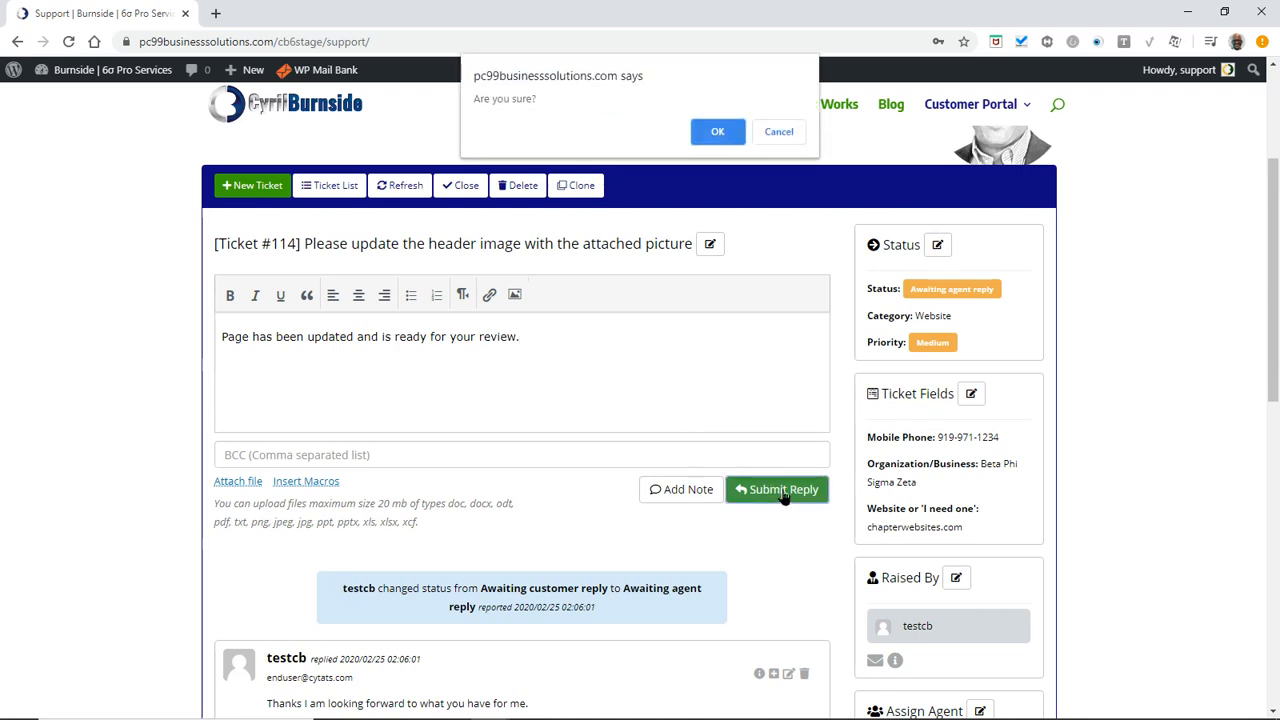
pyautogui.click(717, 133)
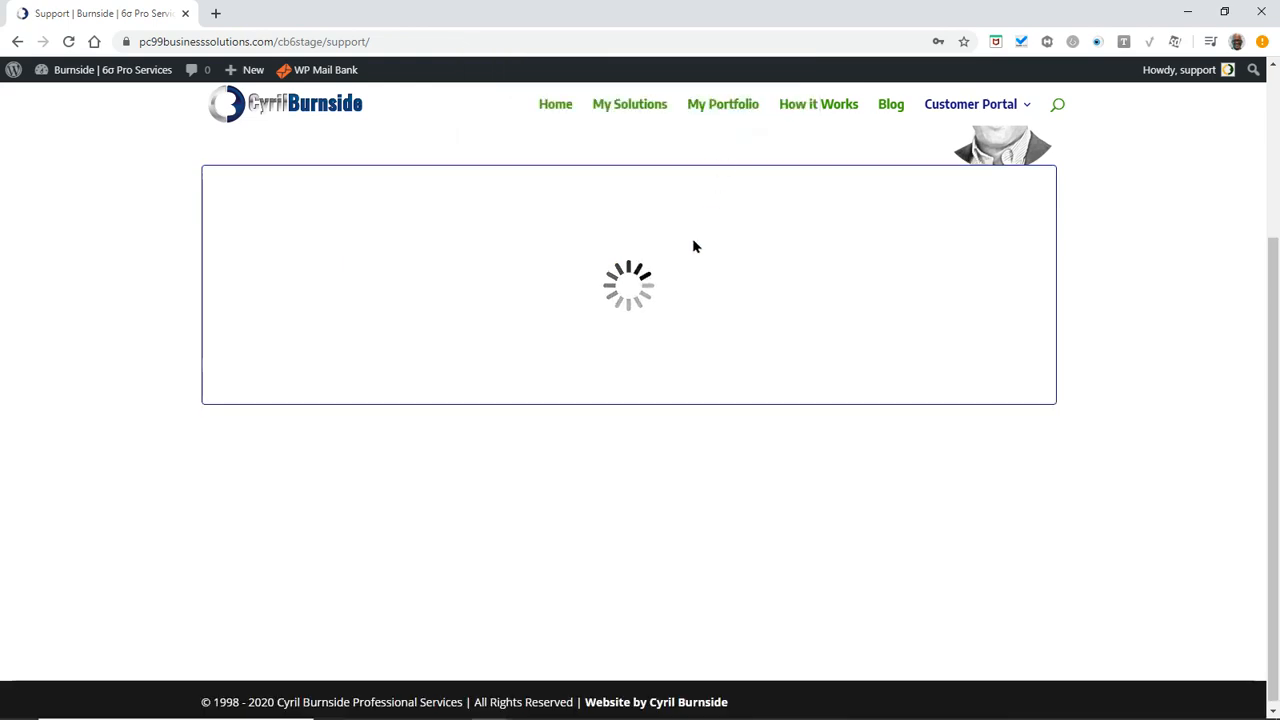
pyautogui.scroll(-1, 520, 443)
pyautogui.scroll(-2, 500, 440)
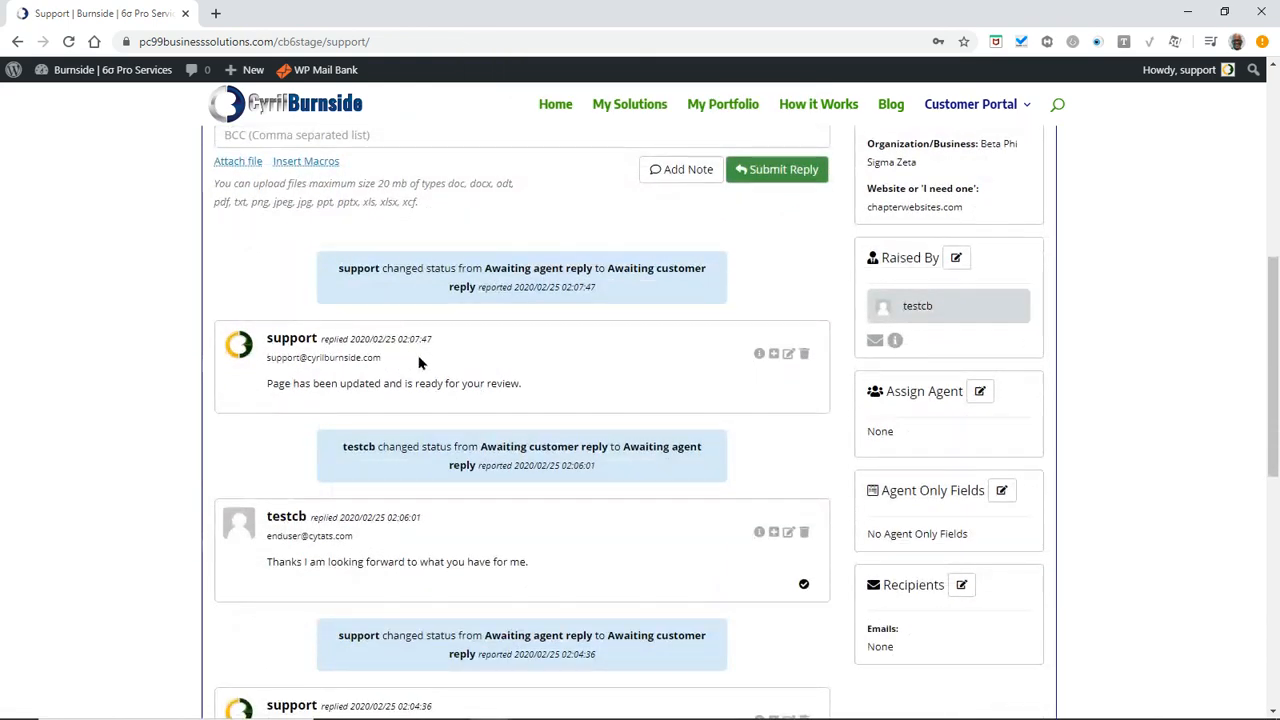
pyautogui.scroll(3, 662, 384)
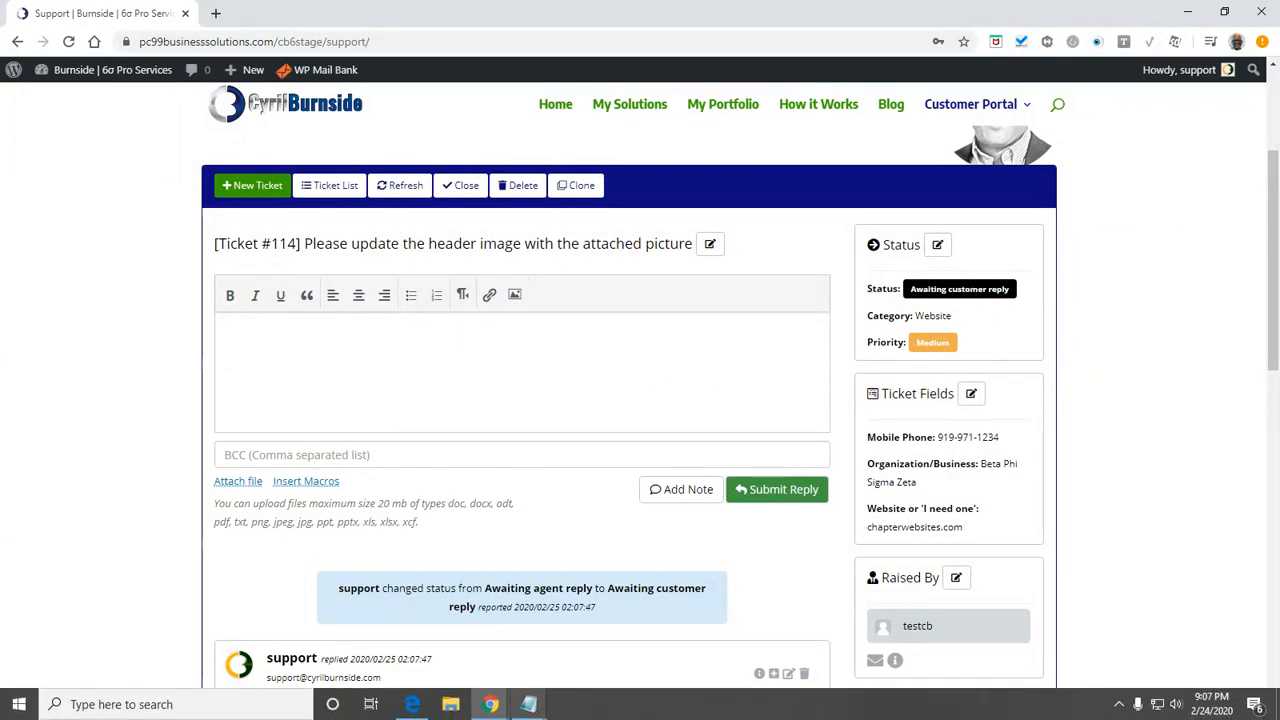
# Switch to the customer's browser window and open ticket #114 to read the agent's update
pyautogui.moveTo(490, 705)
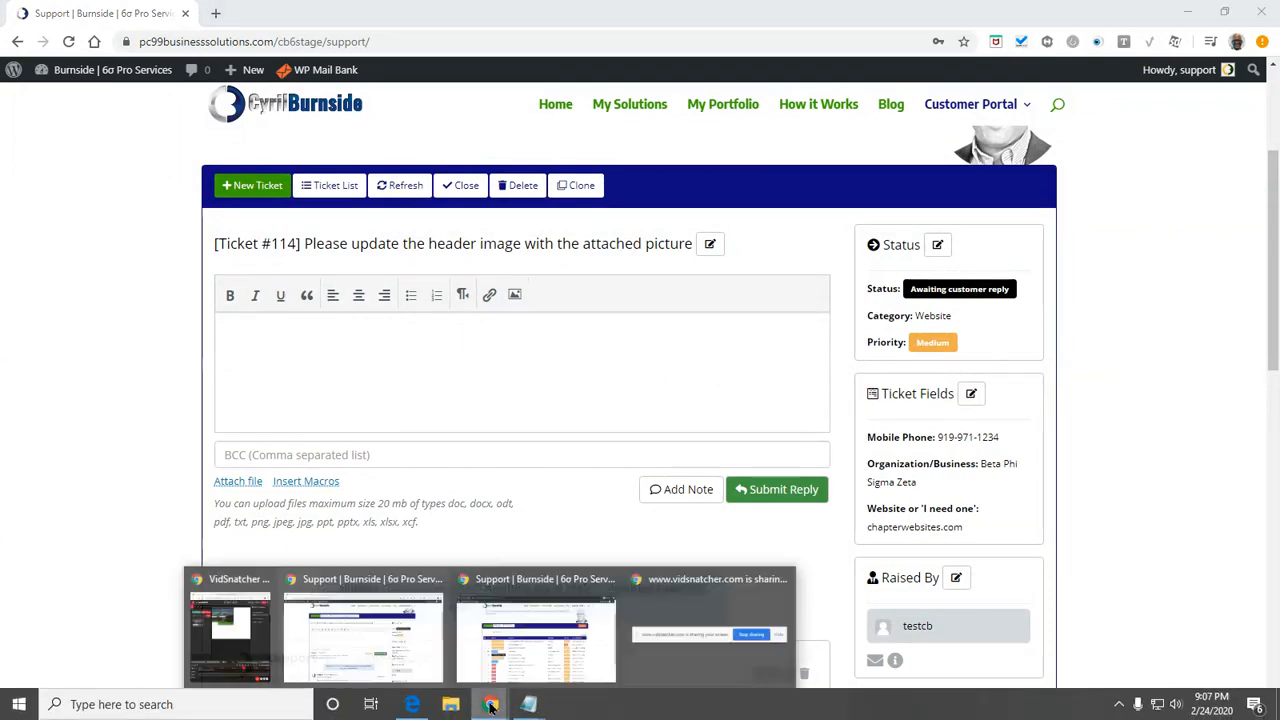
pyautogui.click(600, 648)
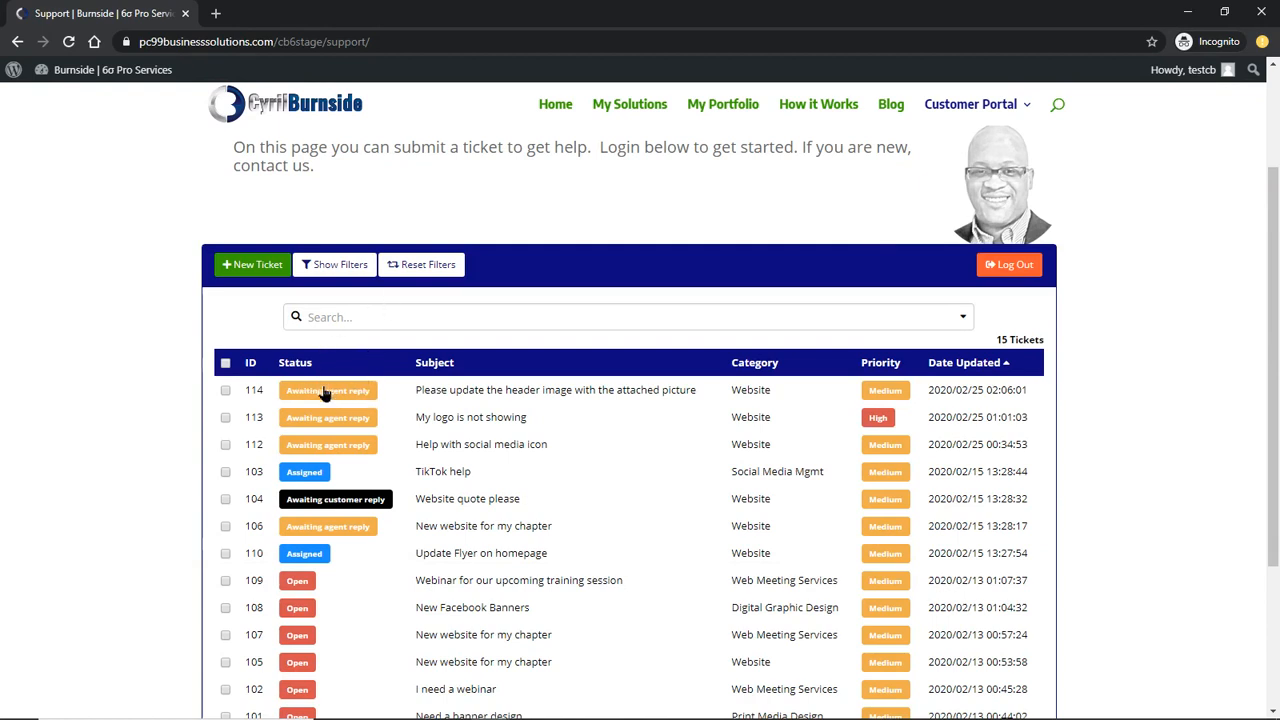
pyautogui.click(437, 392)
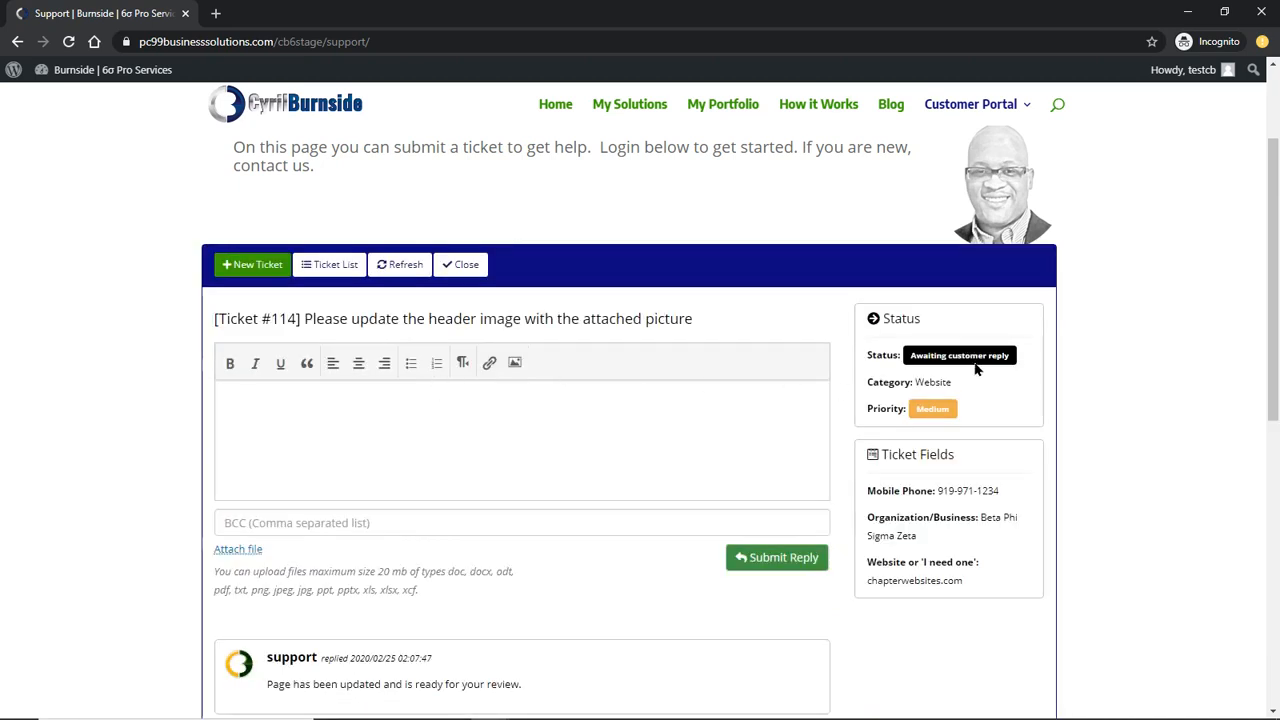
pyautogui.scroll(-2, 551, 520)
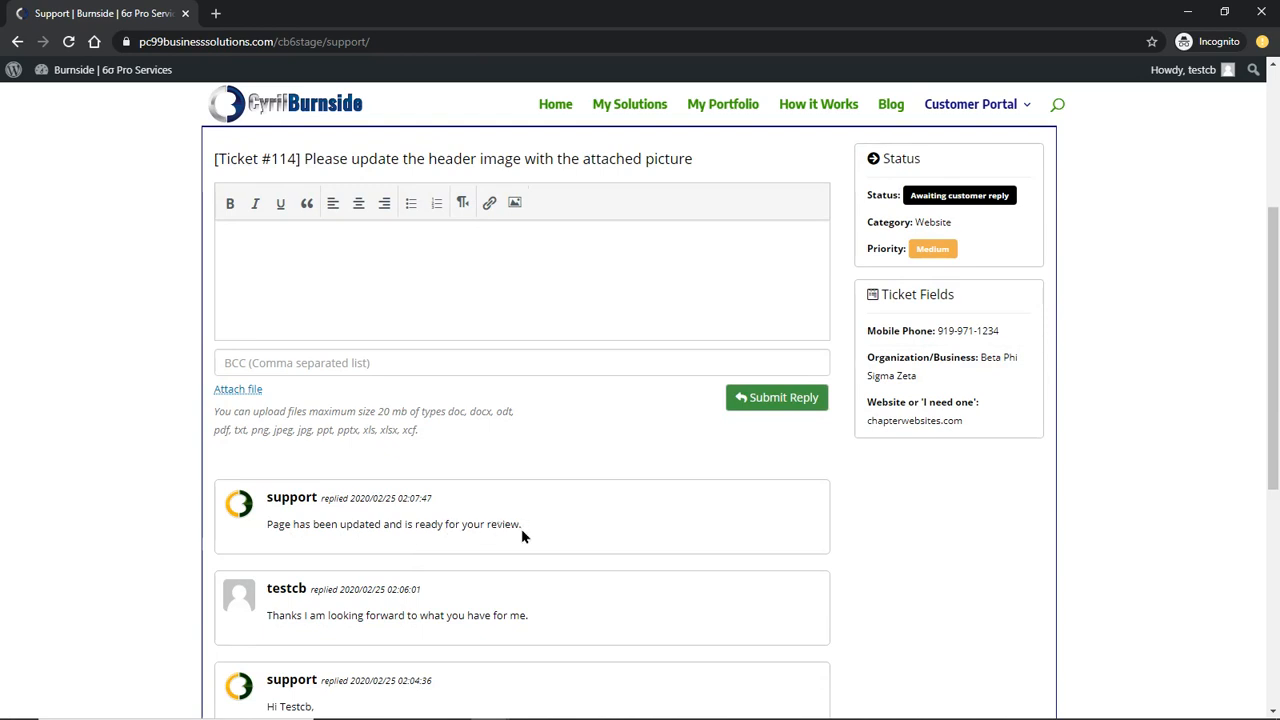
pyautogui.scroll(1, 480, 450)
# Type 'Thank you it looks good.', then submit and confirm it as the customer's reply
pyautogui.click(450, 338)
pyautogui.write('THanks')
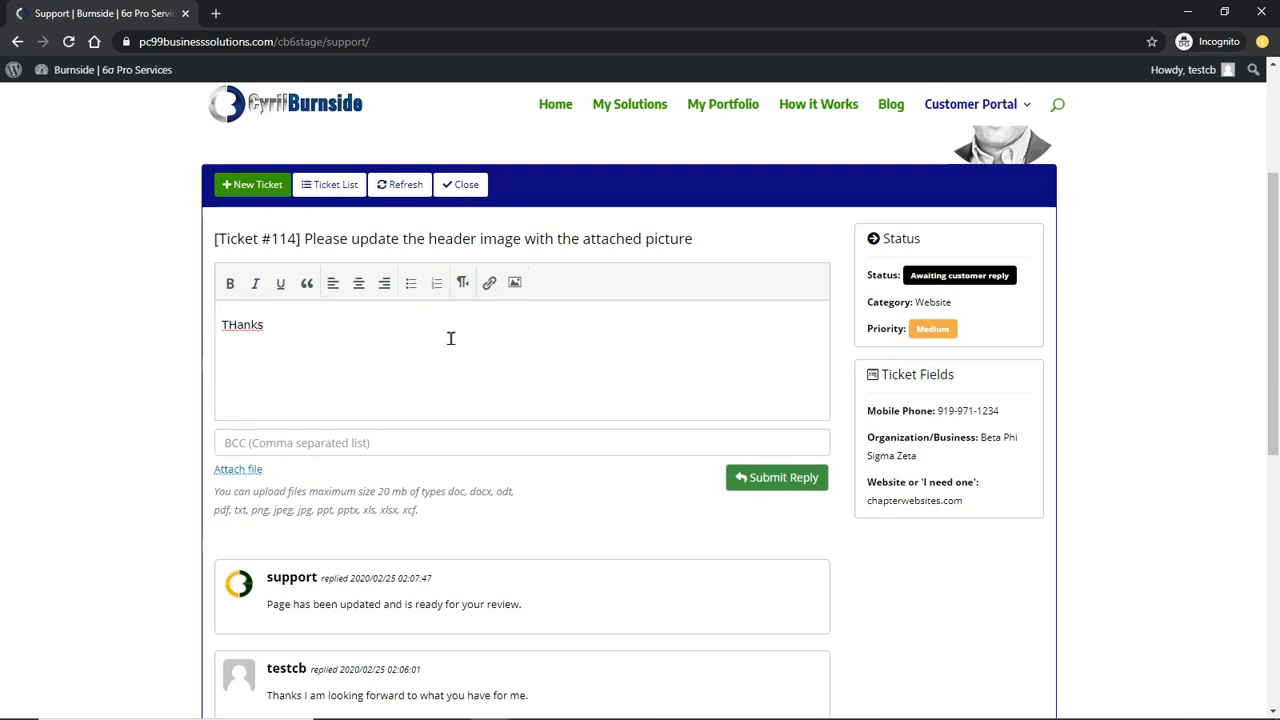
pyautogui.press('BackSpace')
pyautogui.press('BackSpace')
pyautogui.write('go')
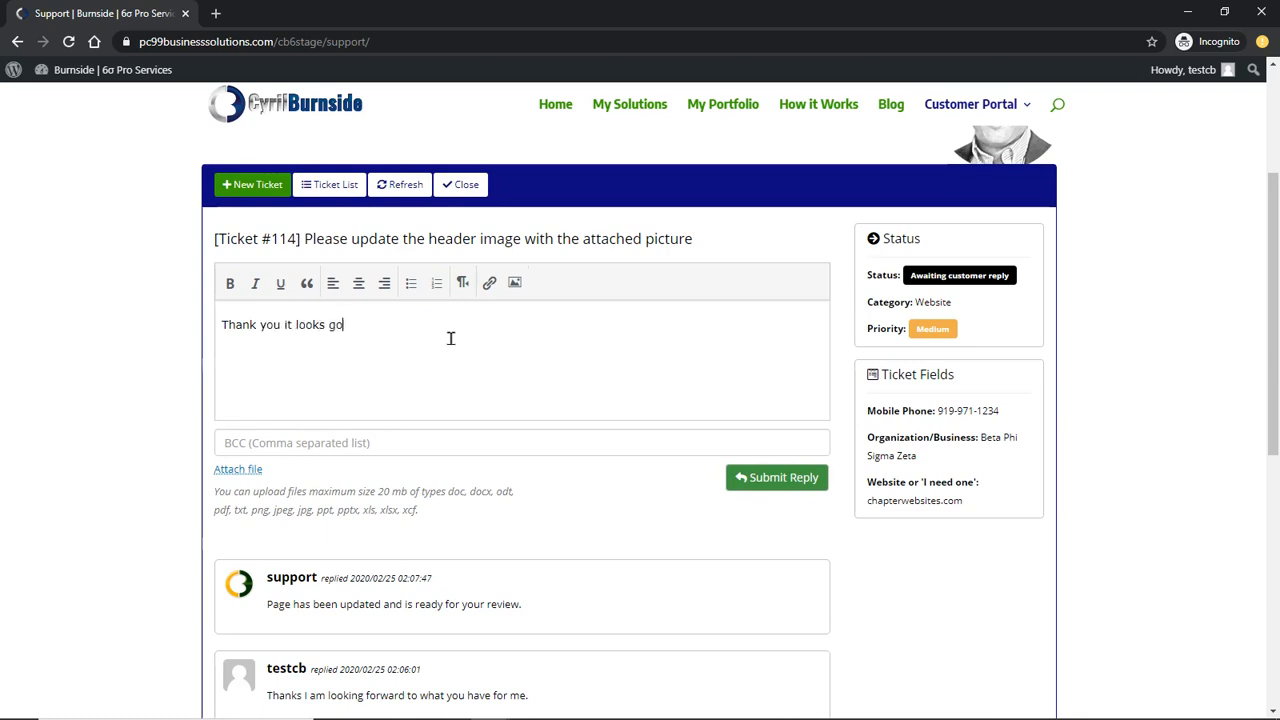
pyautogui.write('od.')
pyautogui.click(792, 485)
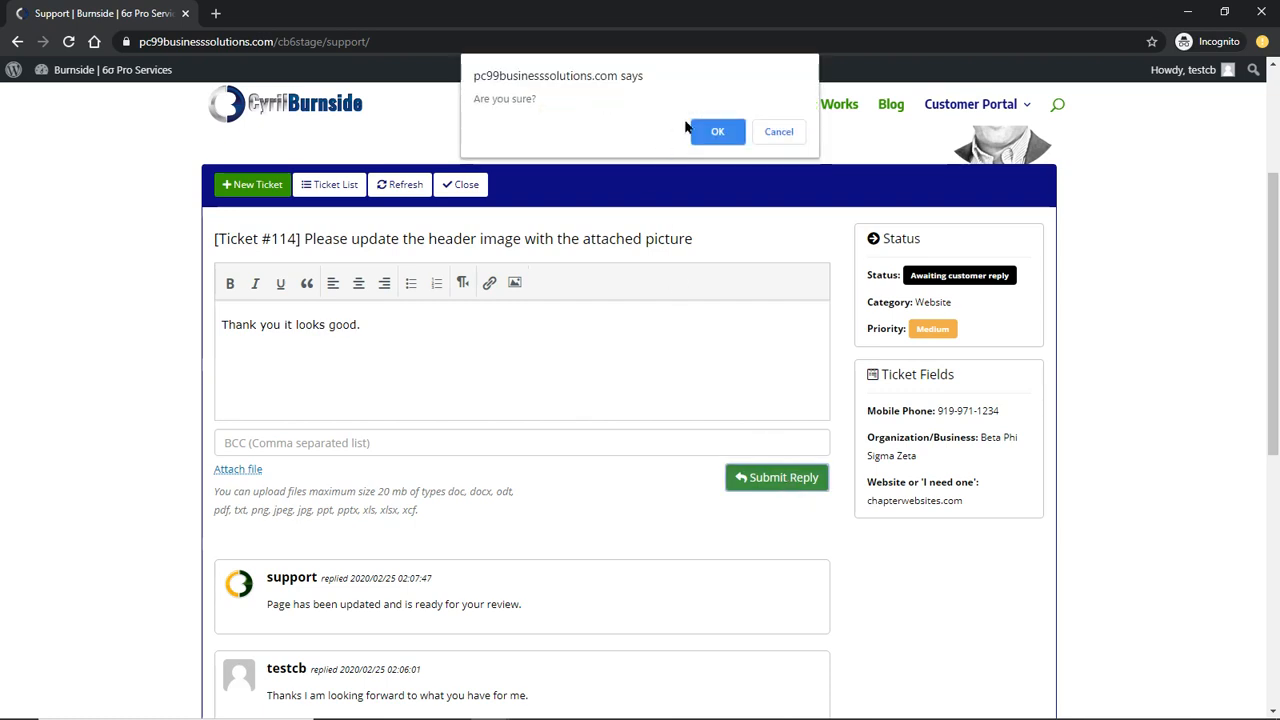
pyautogui.click(714, 209)
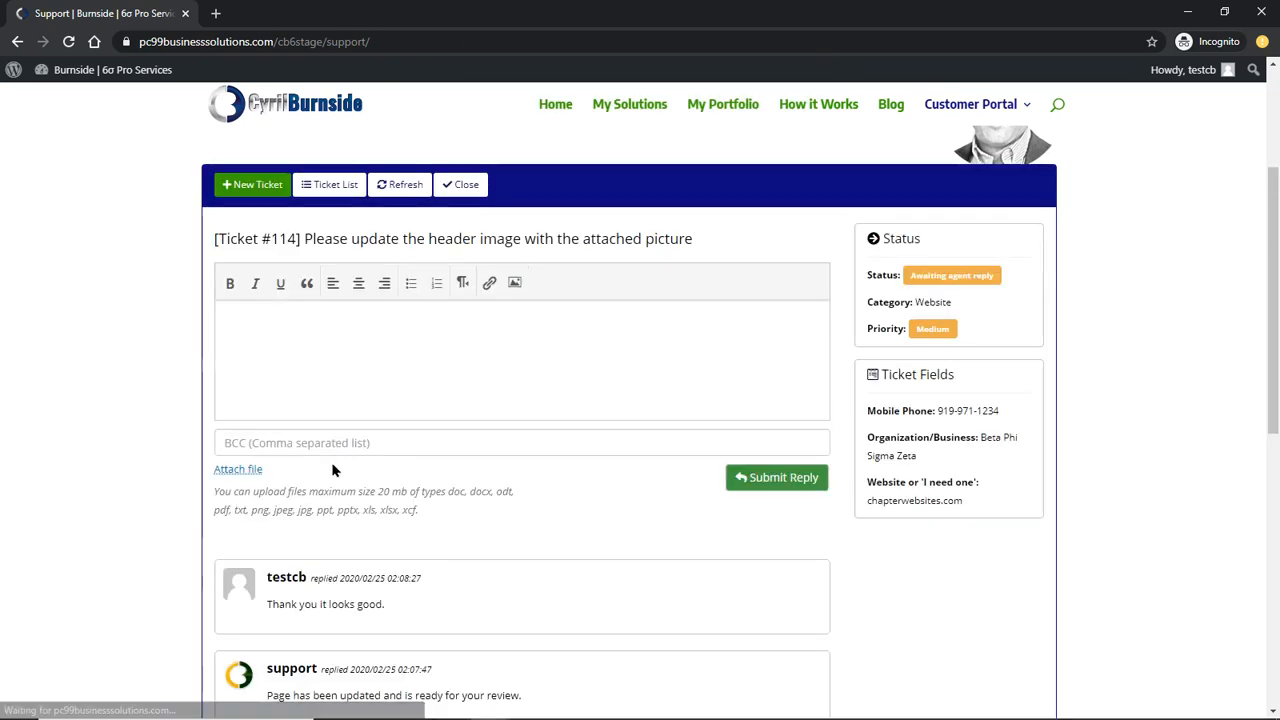
pyautogui.scroll(-1, 340, 510)
pyautogui.scroll(3, 400, 495)
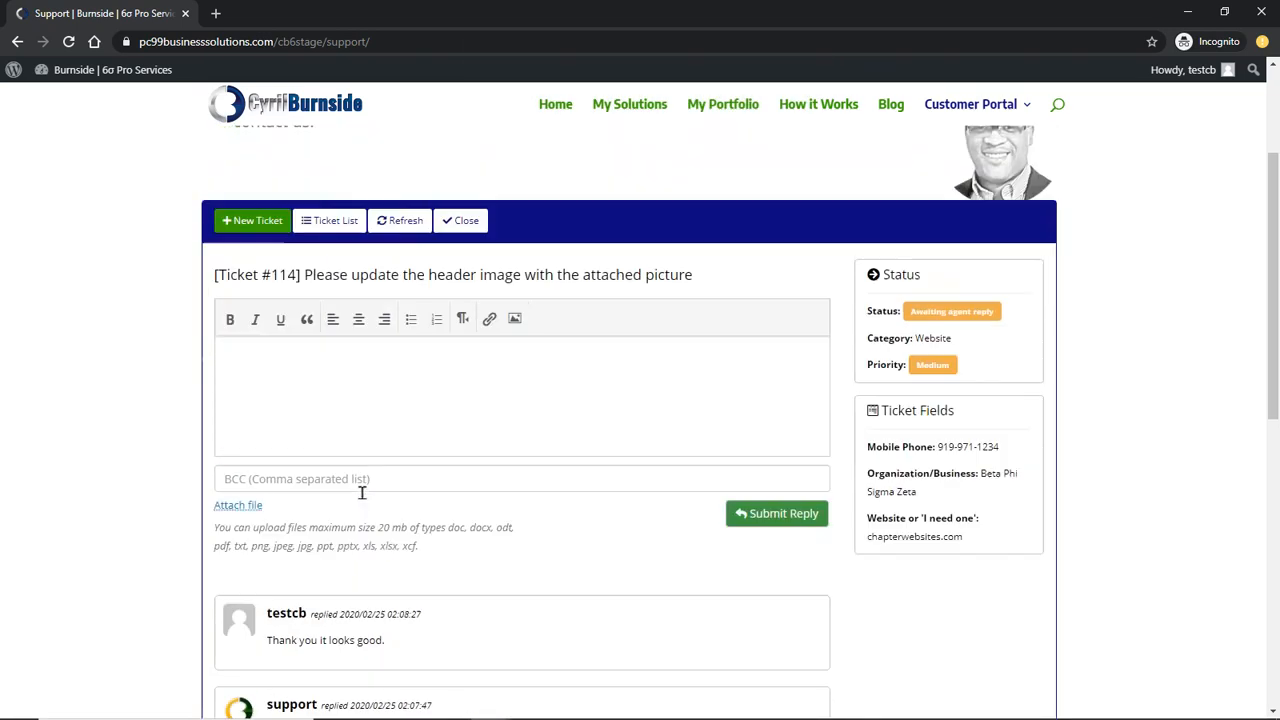
pyautogui.scroll(-2, 514, 485)
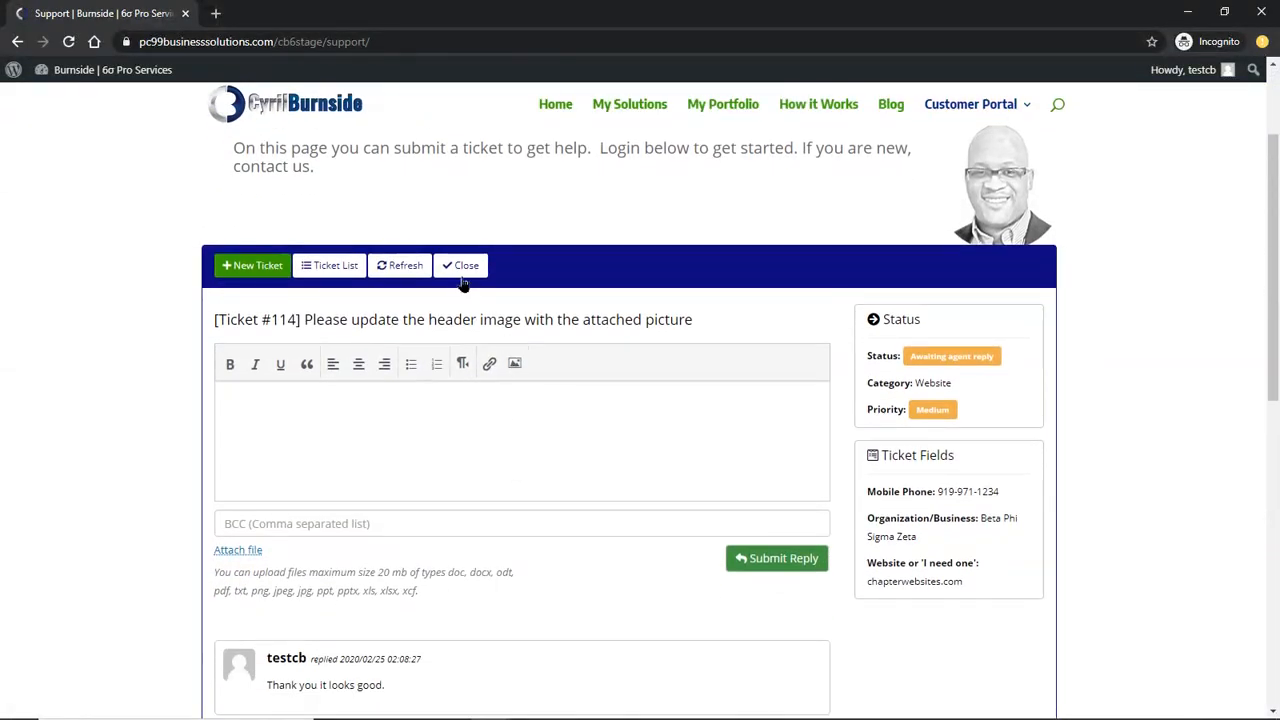
# Confirm closing ticket #114, choose the Good rating, and submit the feedback 'Very timely. Thanks.'
pyautogui.click(468, 268)
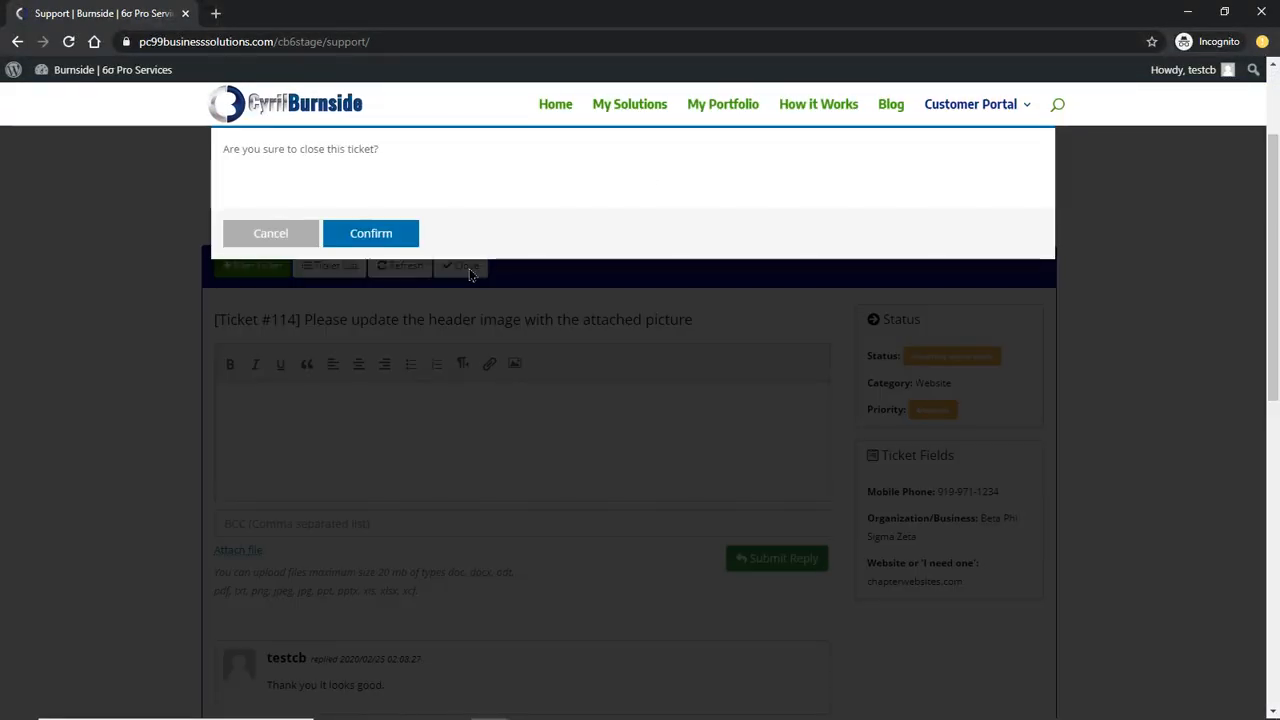
pyautogui.click(371, 233)
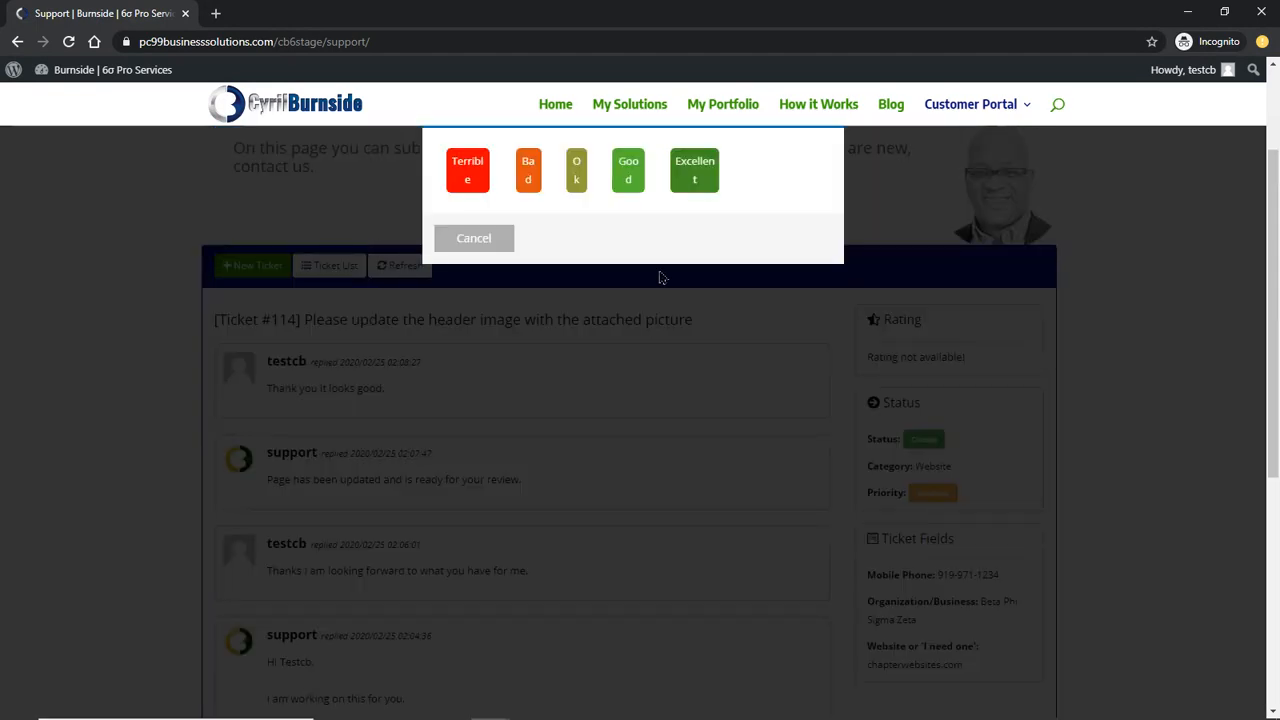
pyautogui.click(630, 172)
pyautogui.click(572, 218)
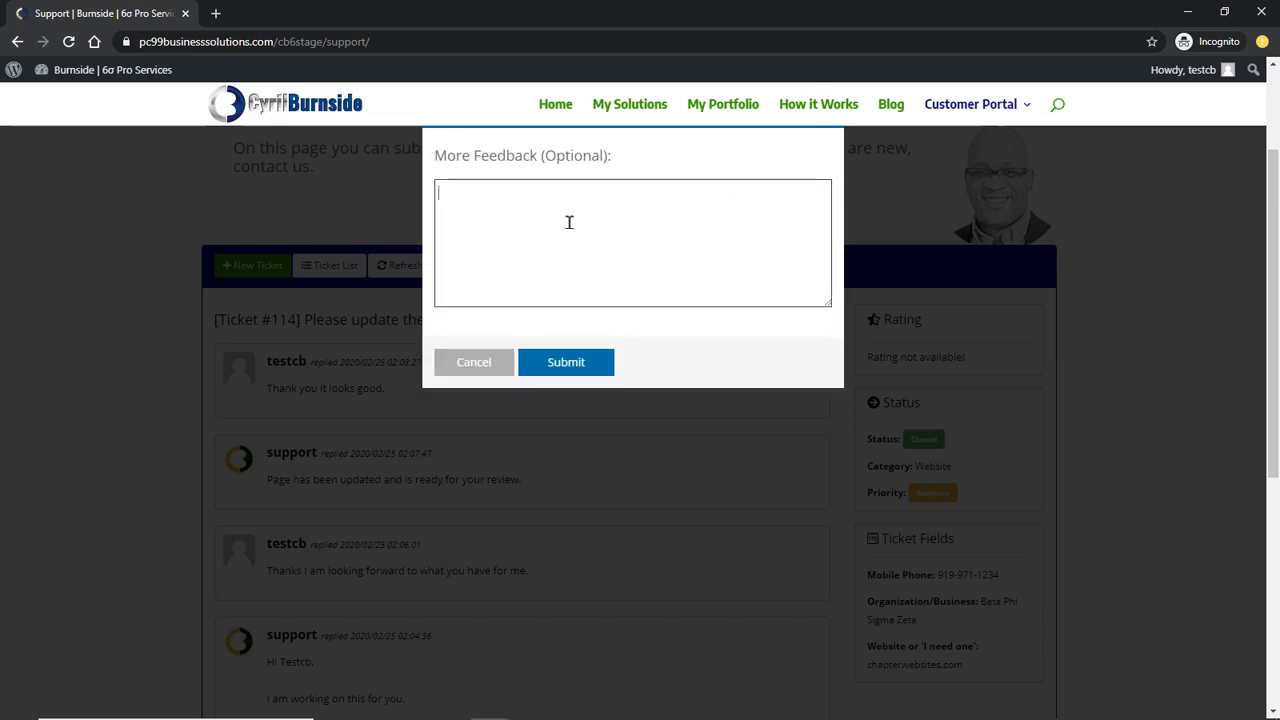
pyautogui.write('Very')
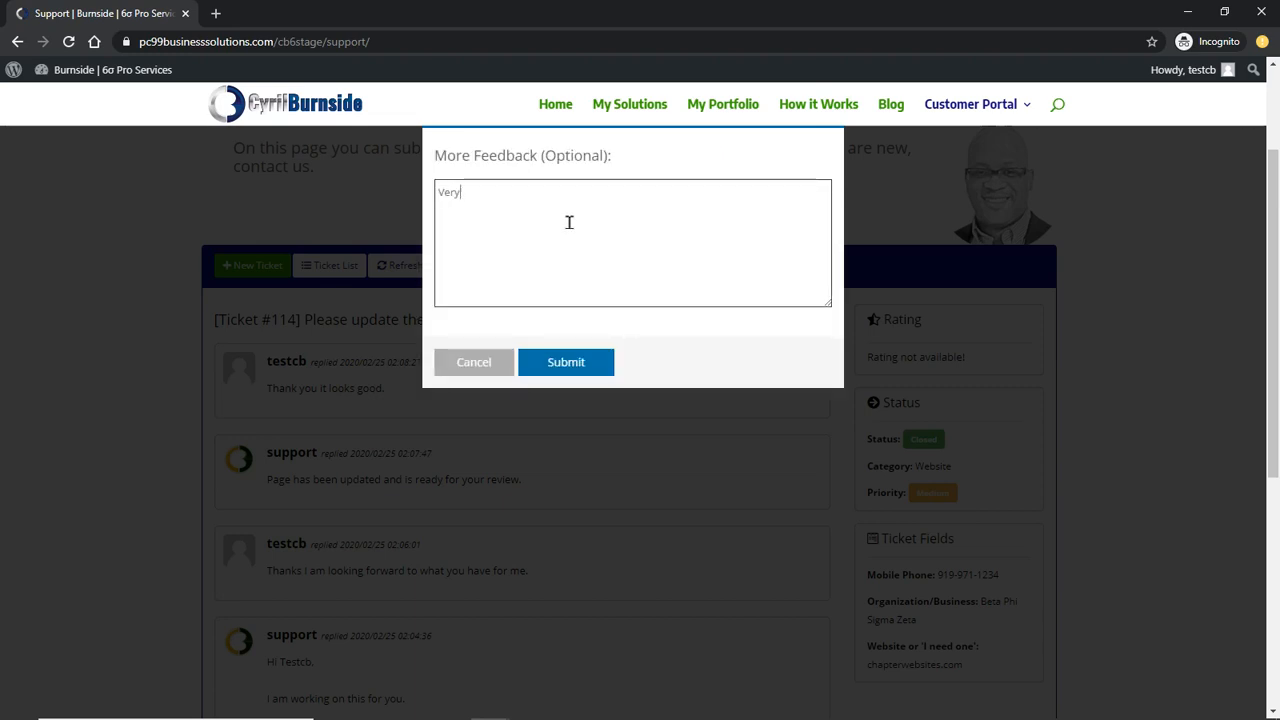
pyautogui.write(' timely.  Thanks.')
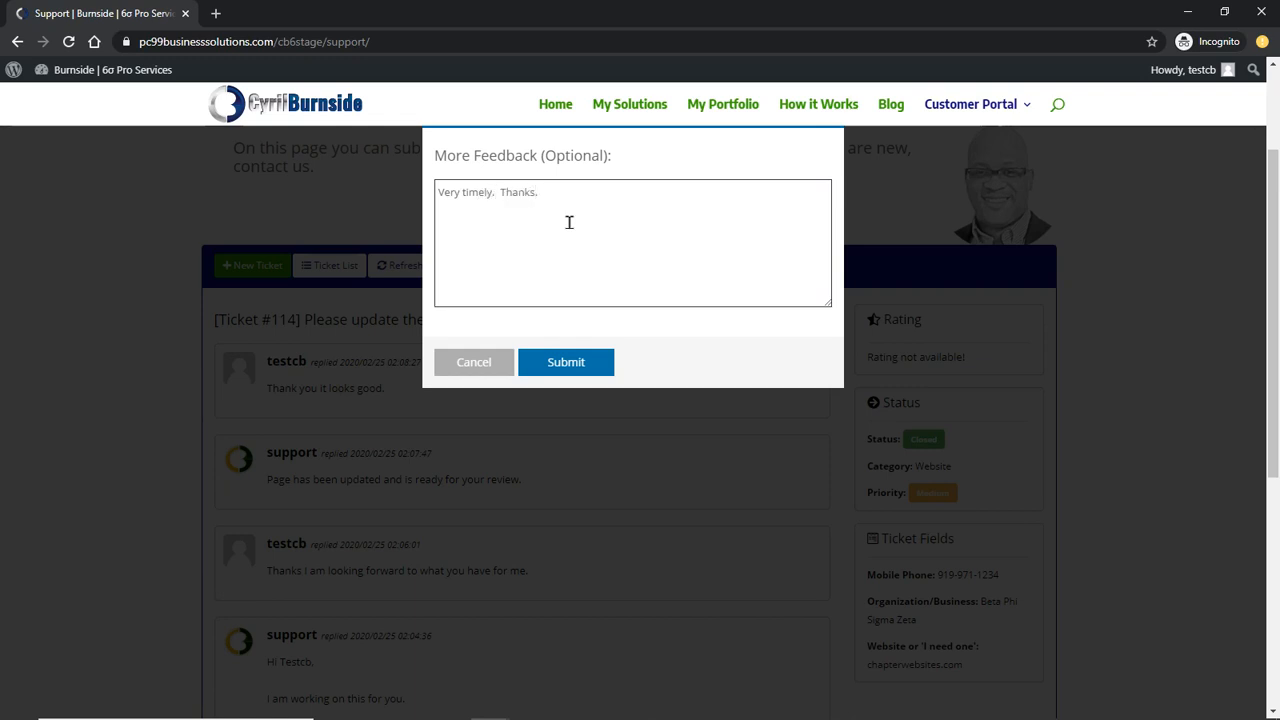
pyautogui.click(571, 367)
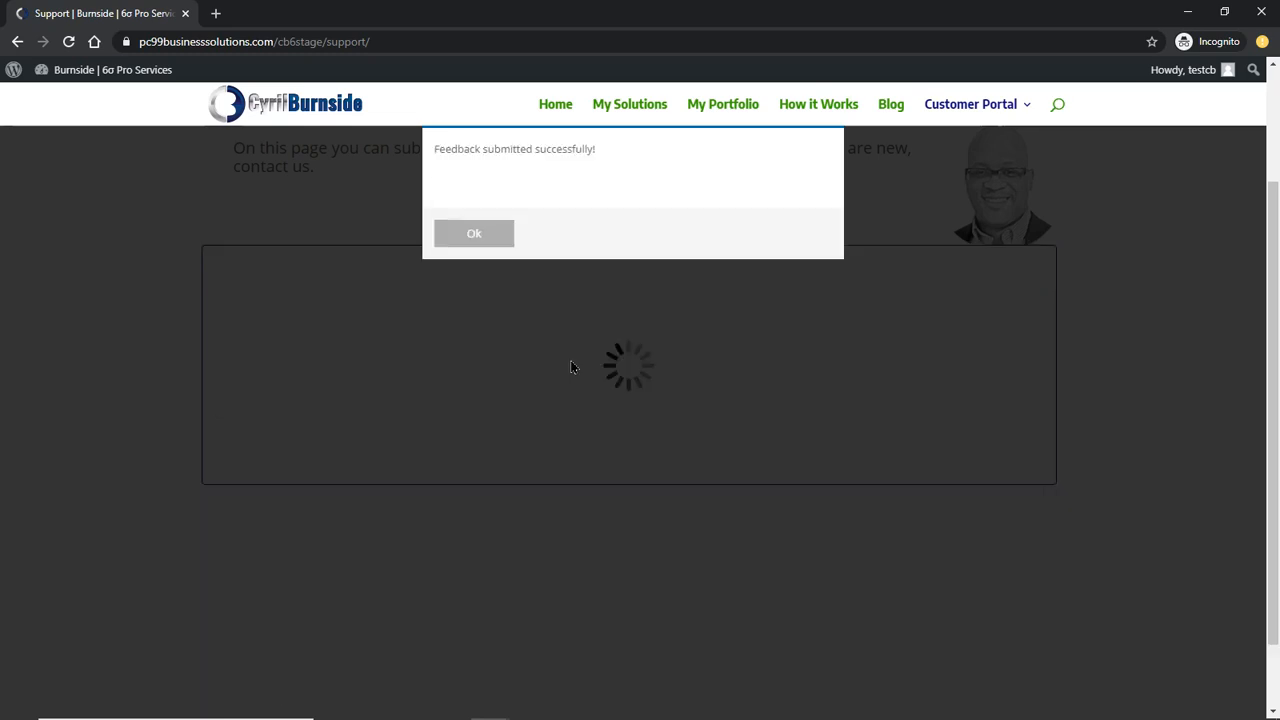
pyautogui.click(475, 234)
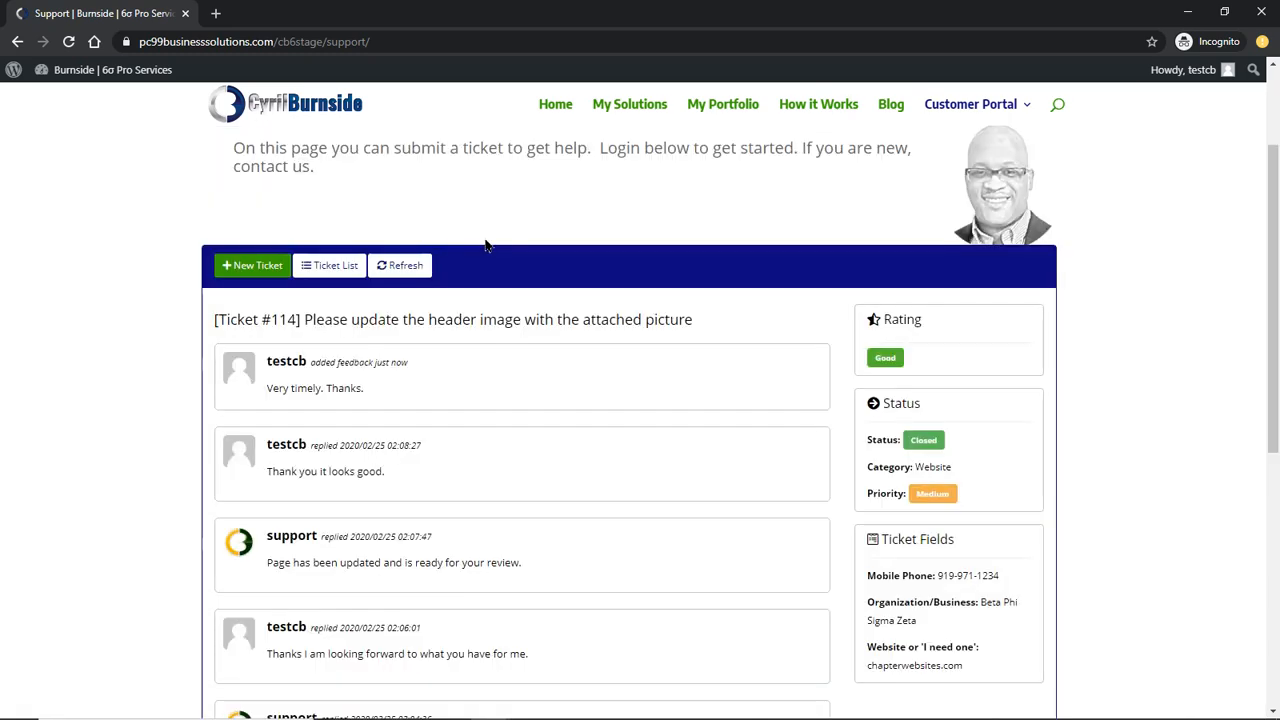
# Reopen ticket #114 from the customer's ticket list, review it, and return to the list
pyautogui.click(328, 266)
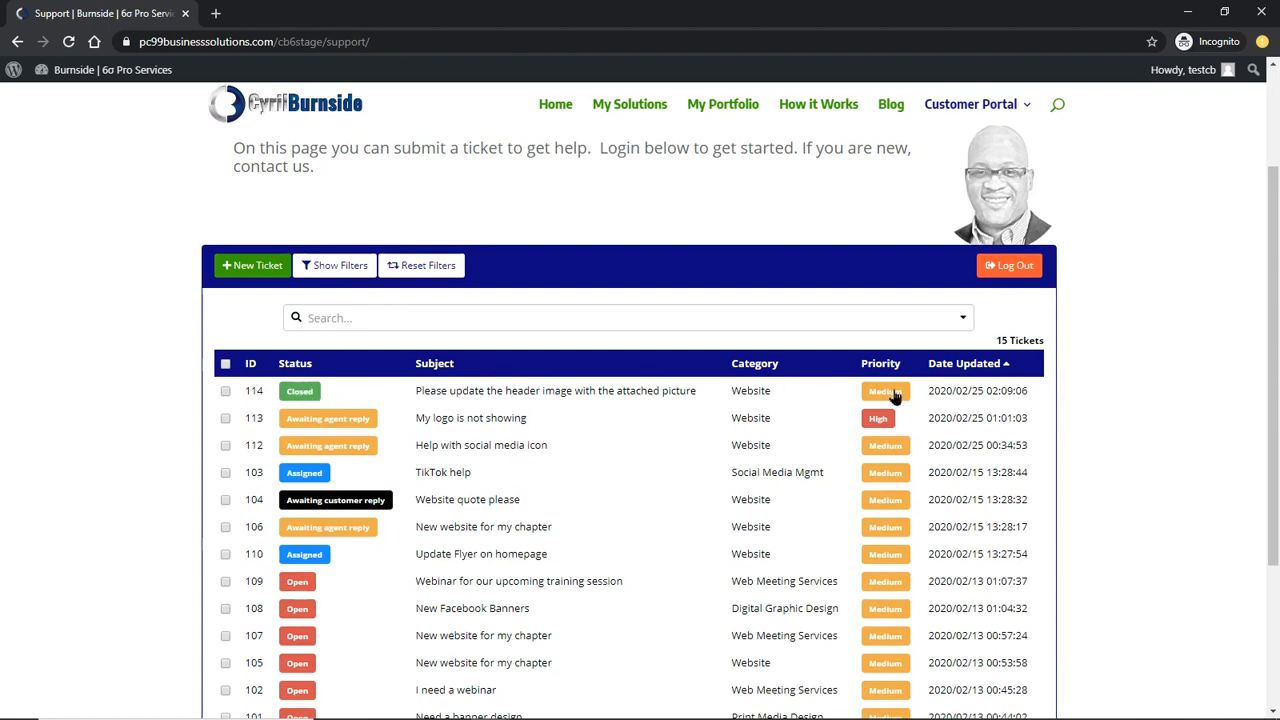
pyautogui.click(430, 395)
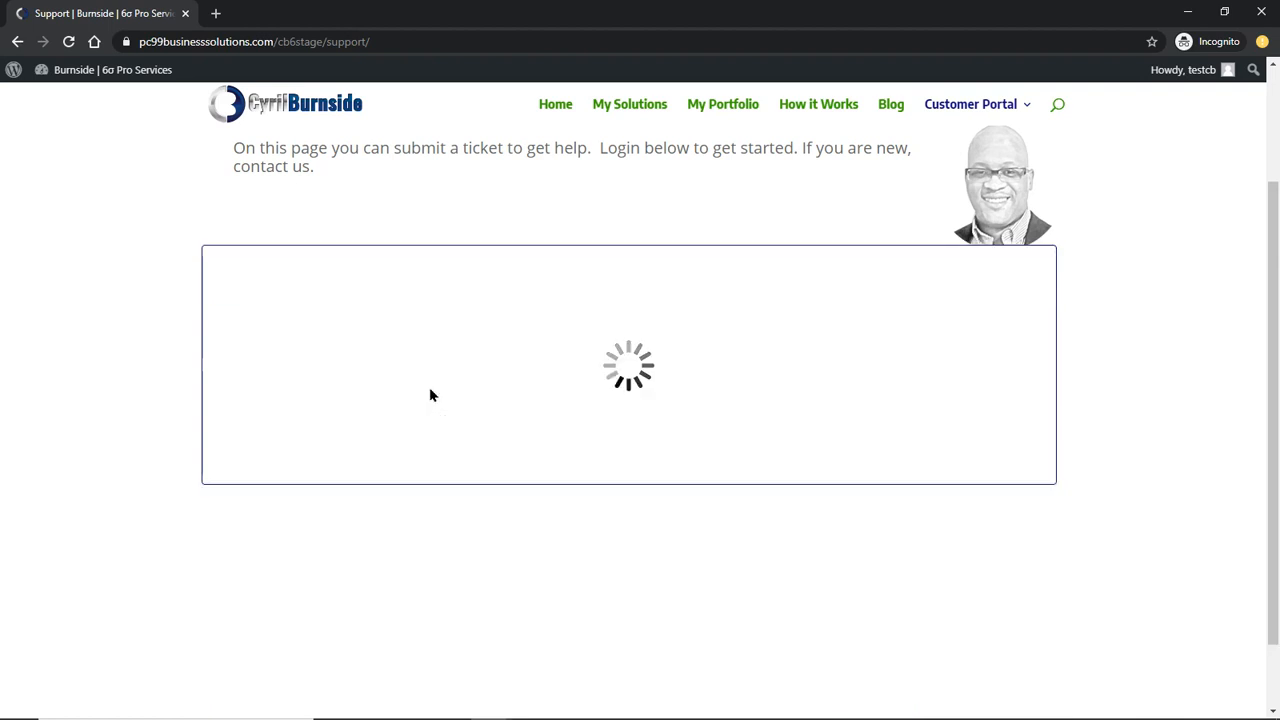
pyautogui.scroll(-5, 350, 392)
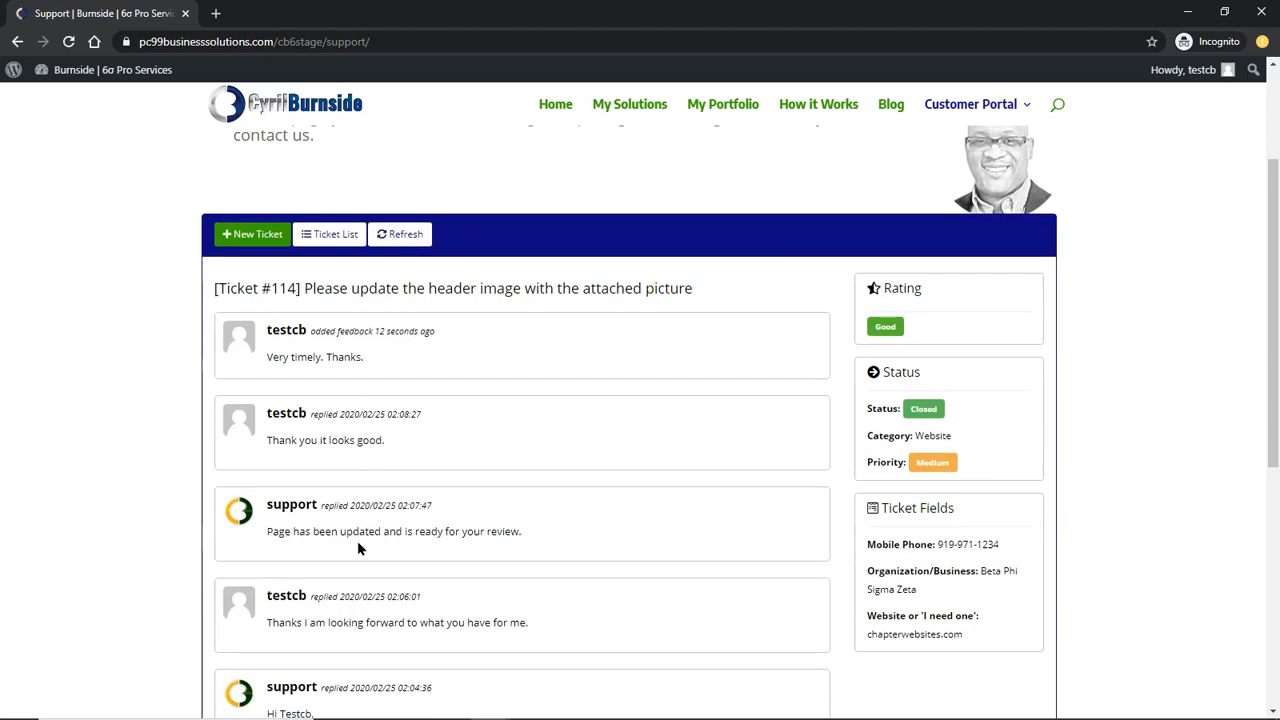
pyautogui.scroll(8, 372, 608)
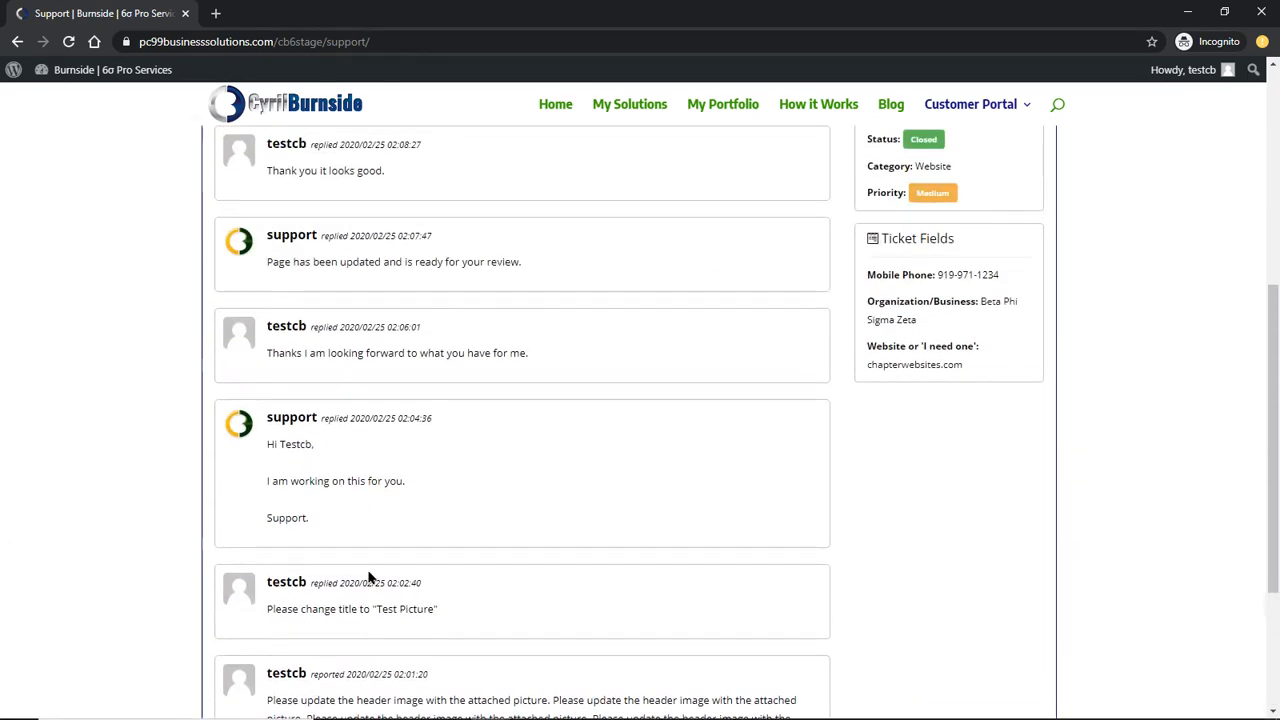
pyautogui.scroll(1, 364, 563)
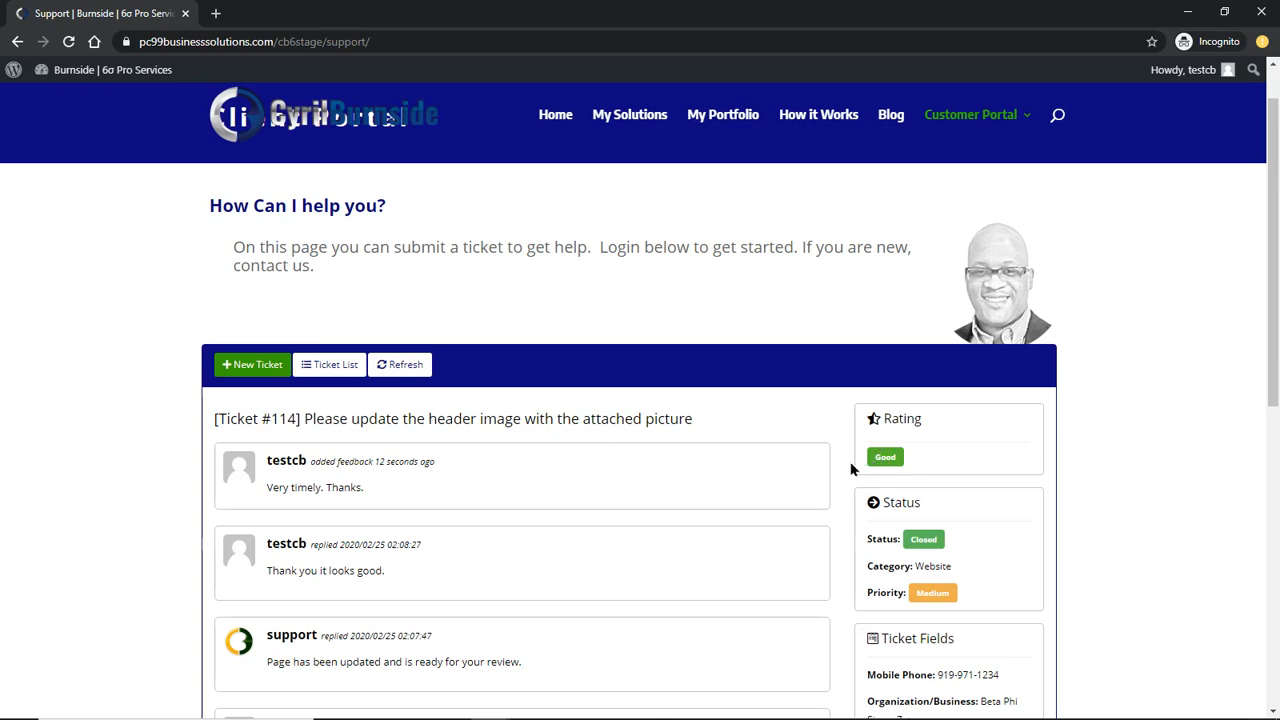
pyautogui.click(336, 365)
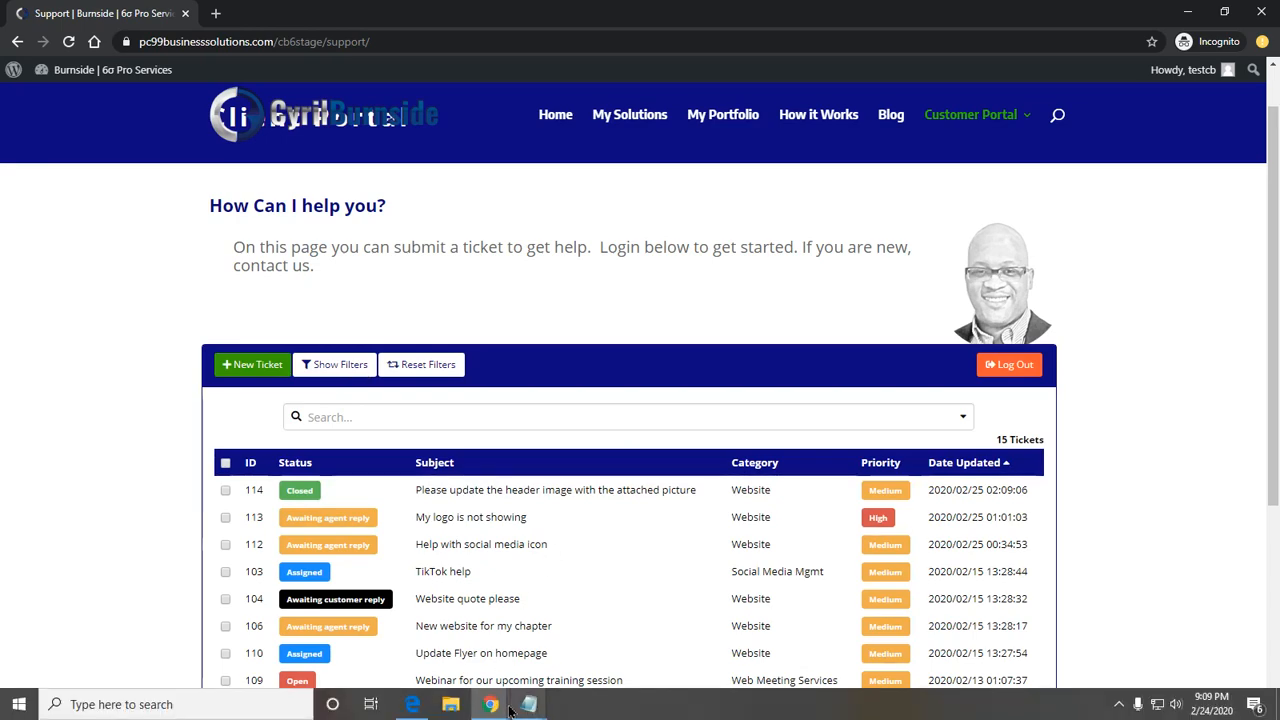
# In the support agent's window, refresh ticket #114 to load the customer's changes
pyautogui.moveTo(490, 707)
pyautogui.click(423, 650)
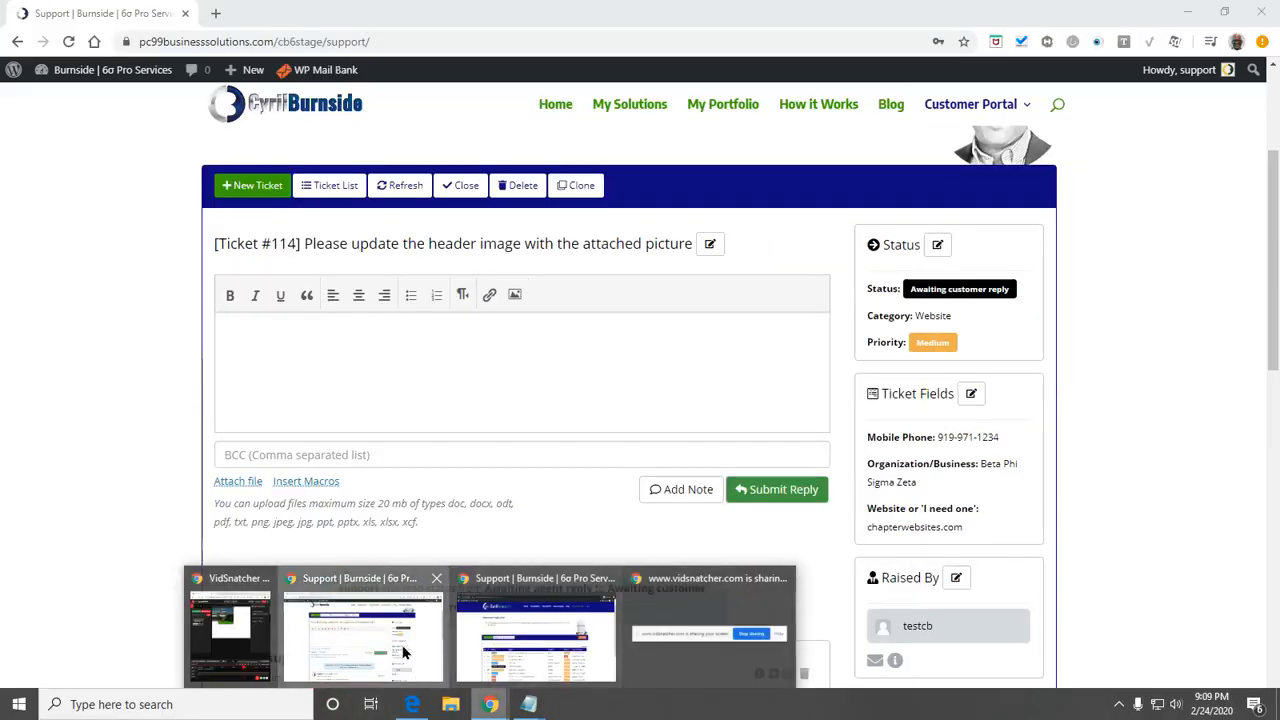
pyautogui.scroll(2, 454, 442)
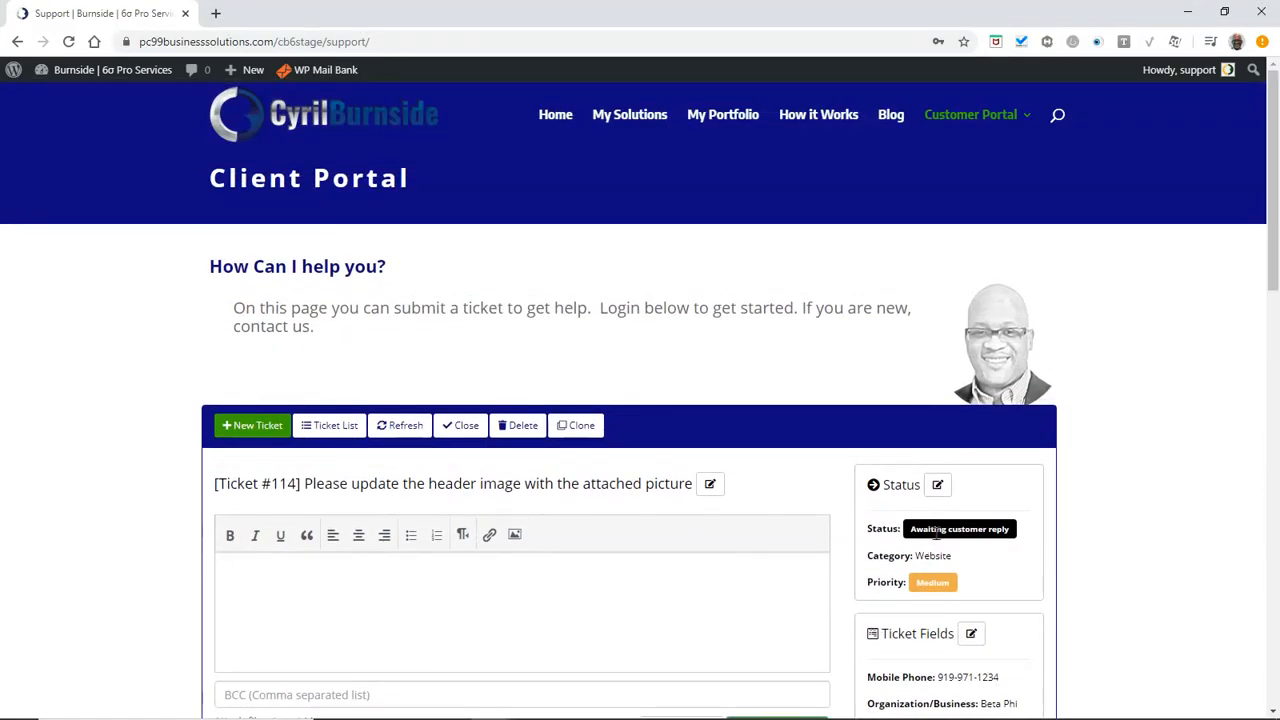
pyautogui.click(403, 425)
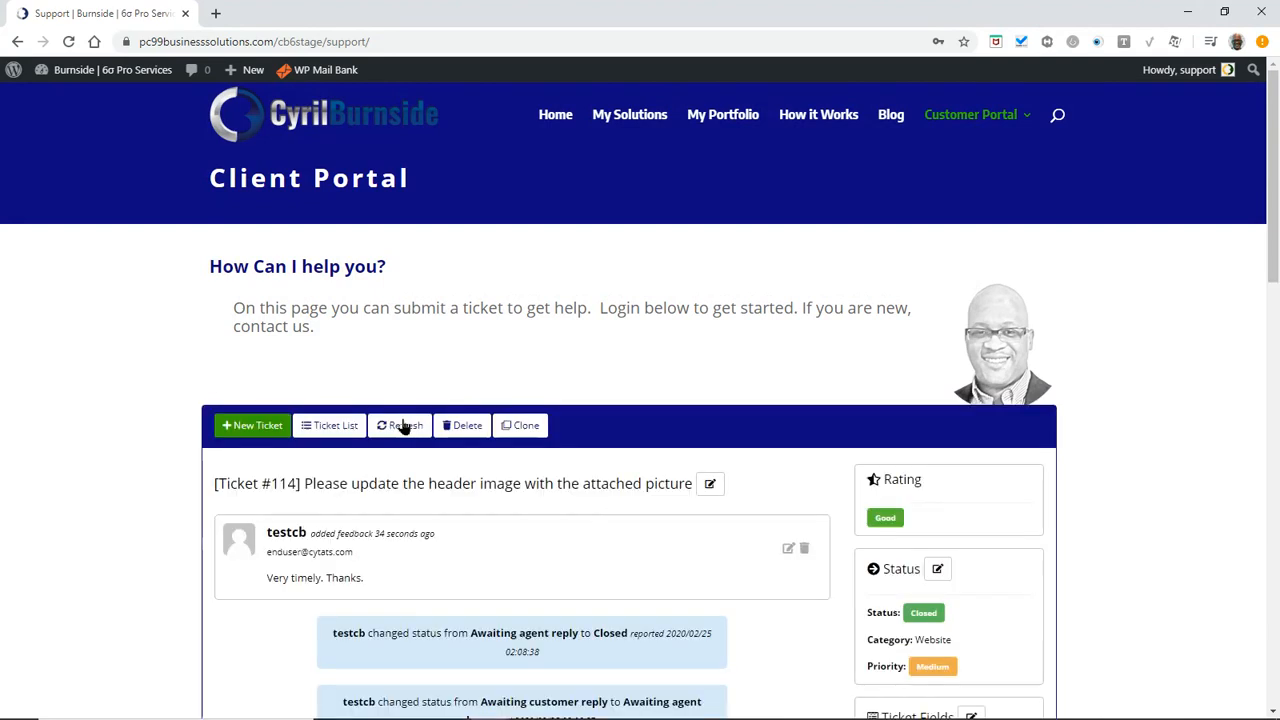
pyautogui.scroll(-2, 150, 550)
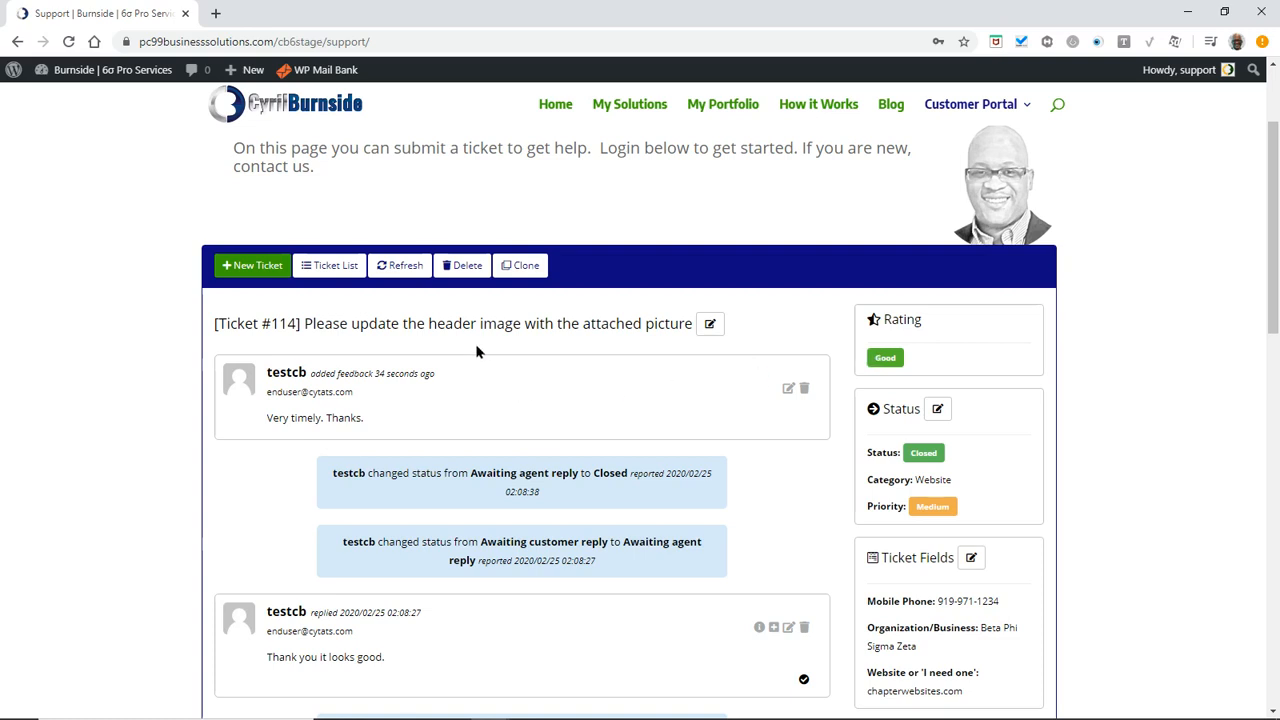
# View the agent's full ticket list, then return to the customer's incognito window
pyautogui.click(334, 267)
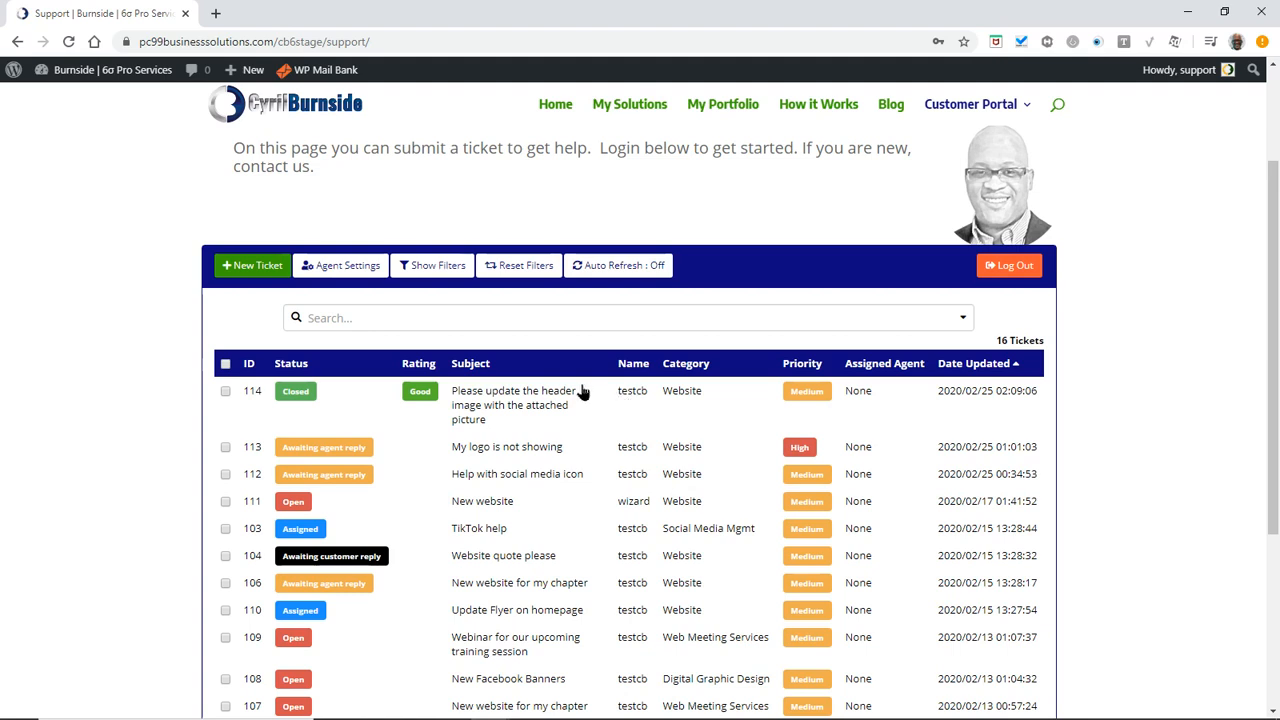
pyautogui.click(499, 706)
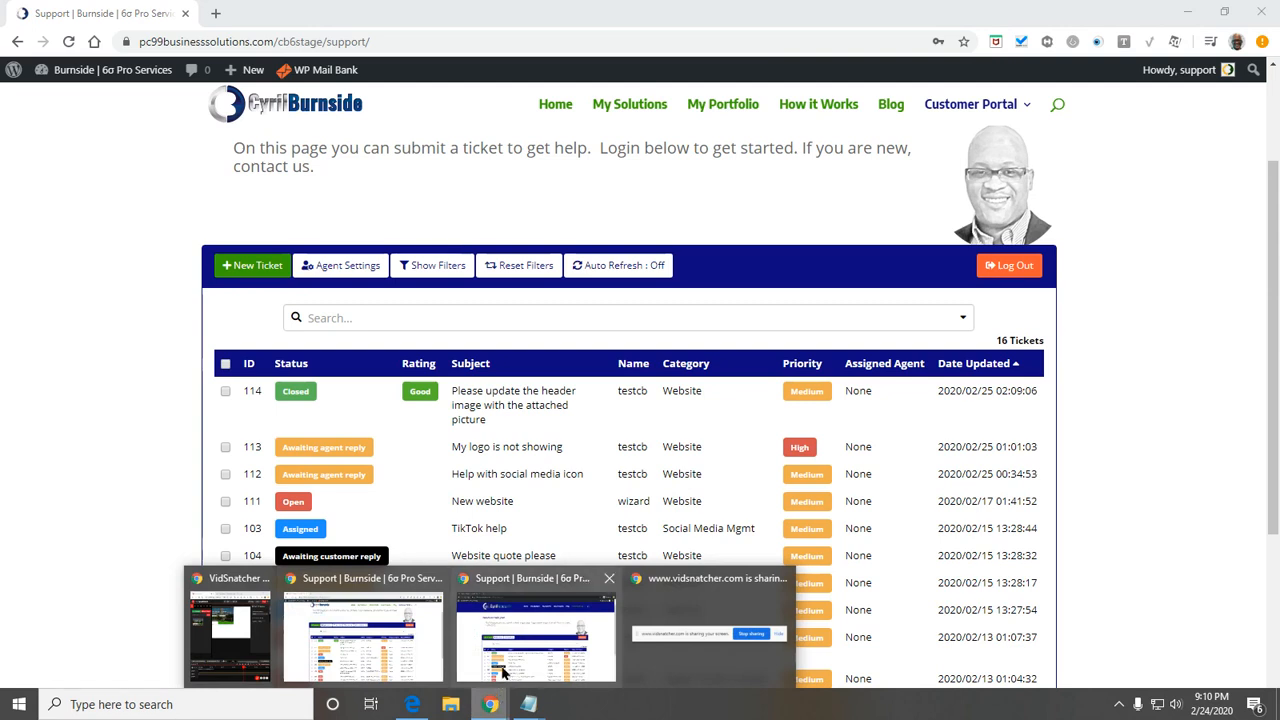
pyautogui.click(527, 648)
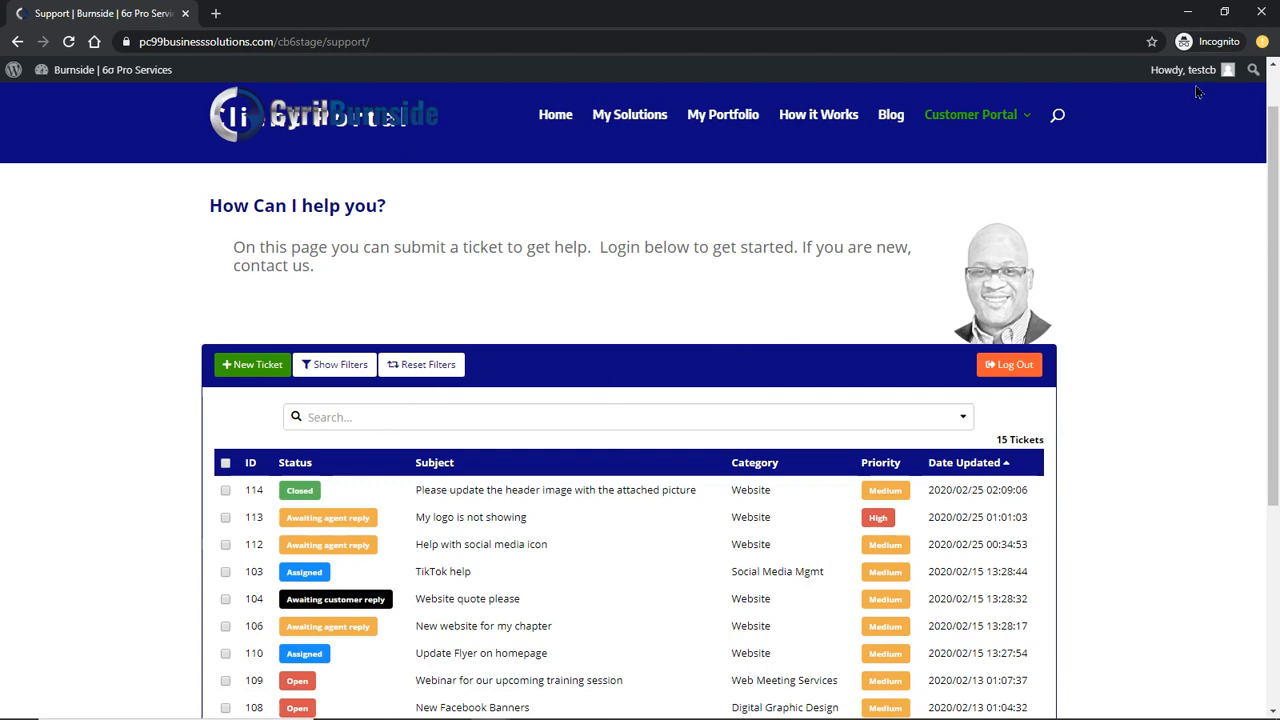
# Log the customer out from the admin bar account menu and go to the site's home page
pyautogui.moveTo(1203, 84)
pyautogui.click(1010, 364)
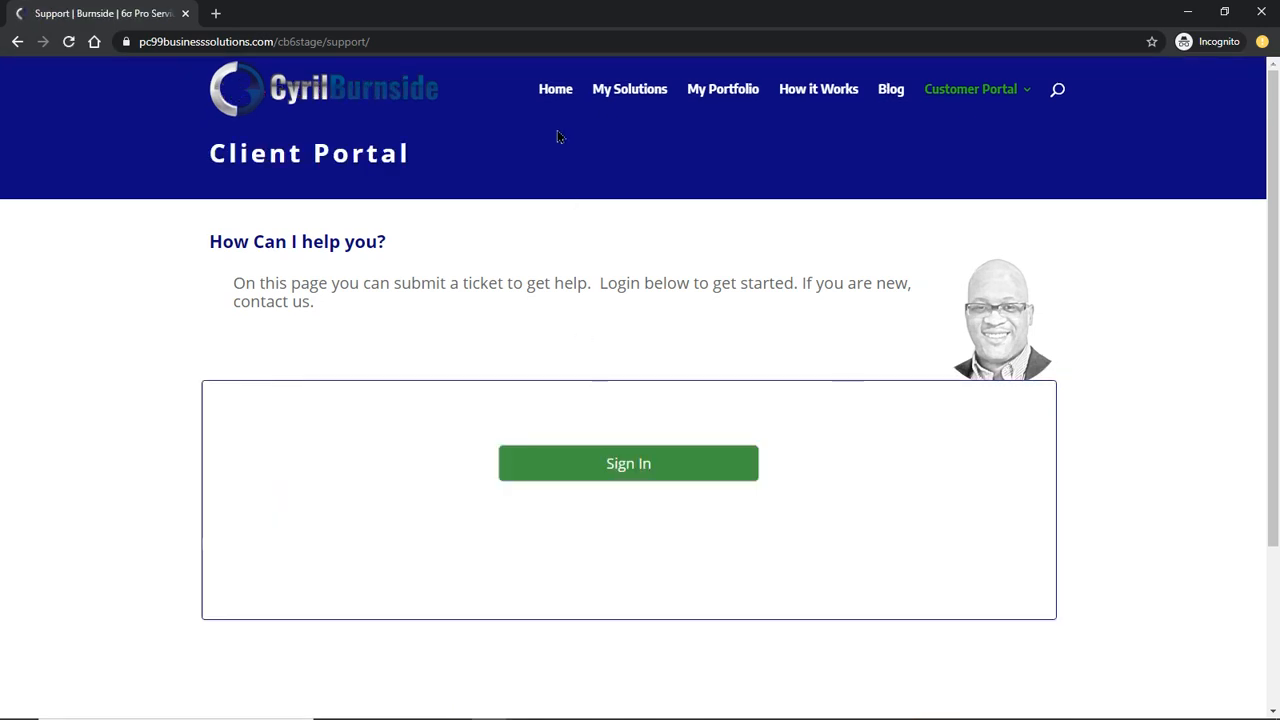
pyautogui.click(556, 94)
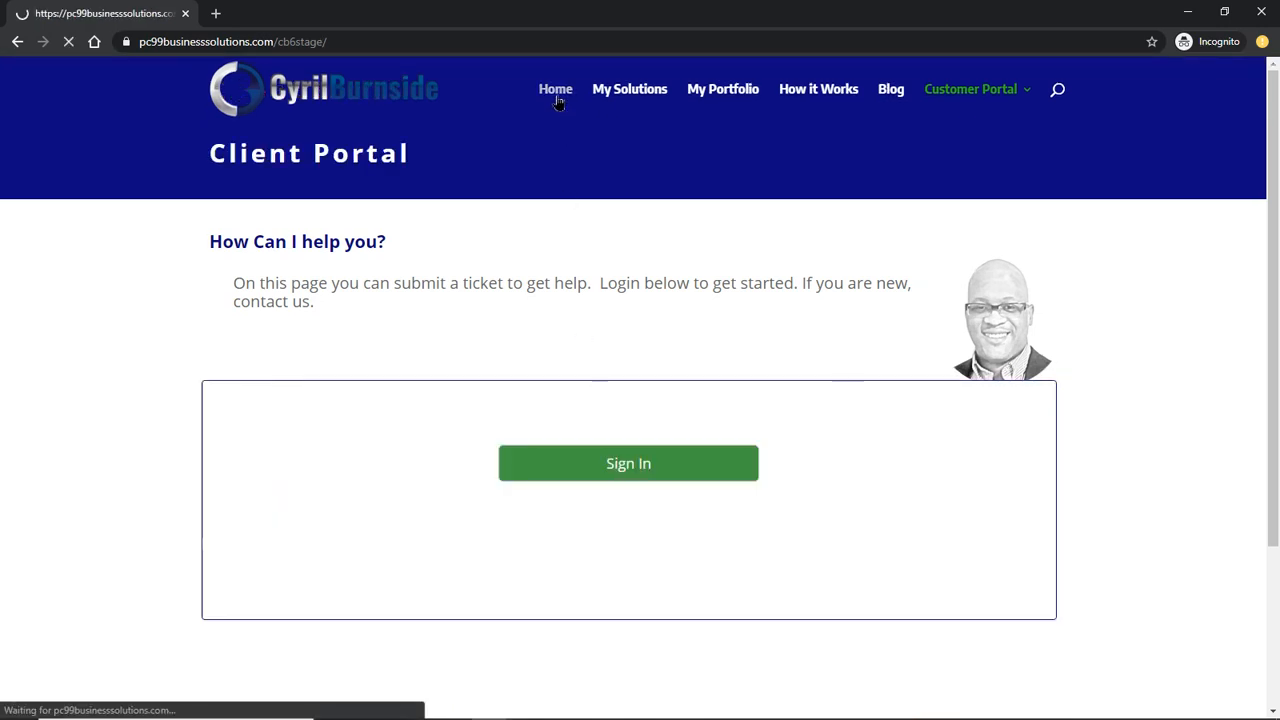